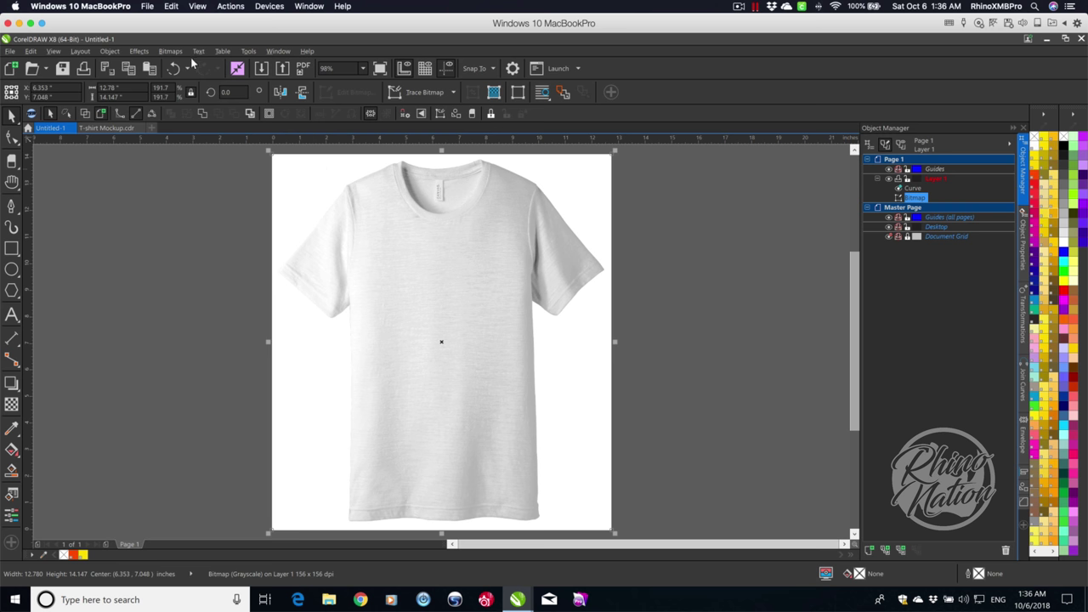
Open Contrast Enhancement for the T-shirt bitmap and reset its settings.
left_click(139, 51)
mouse_move(158, 67)
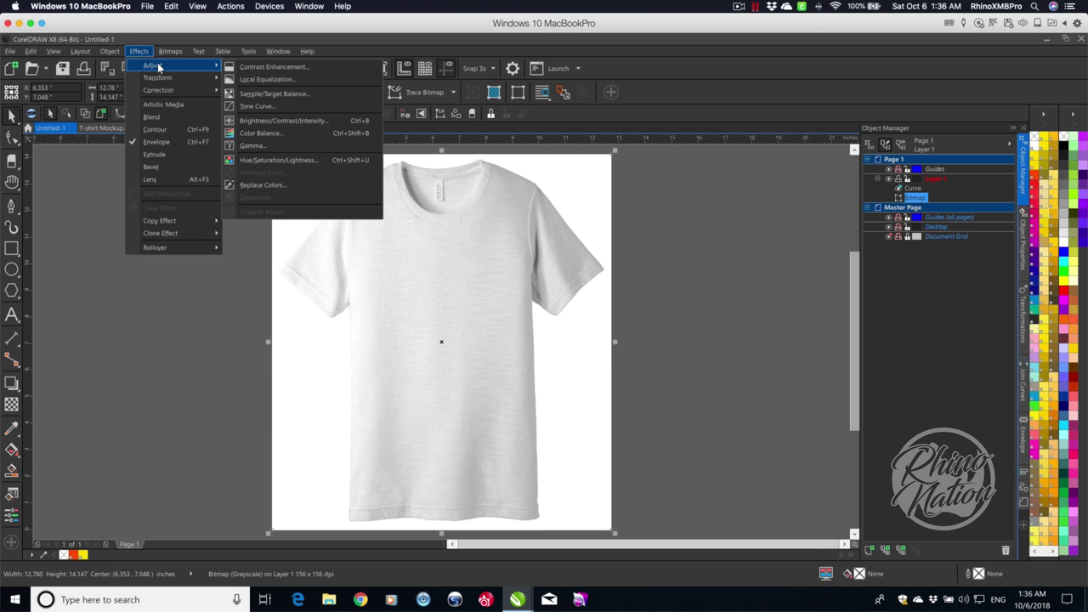
left_click(304, 67)
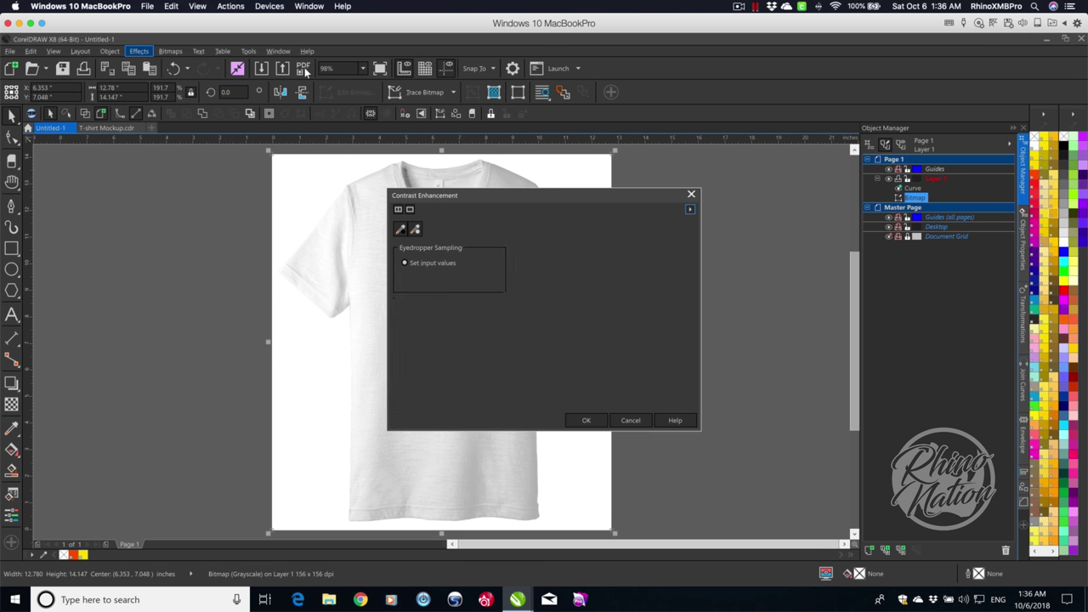
left_click_drag(626, 201, 868, 174)
left_click(707, 393)
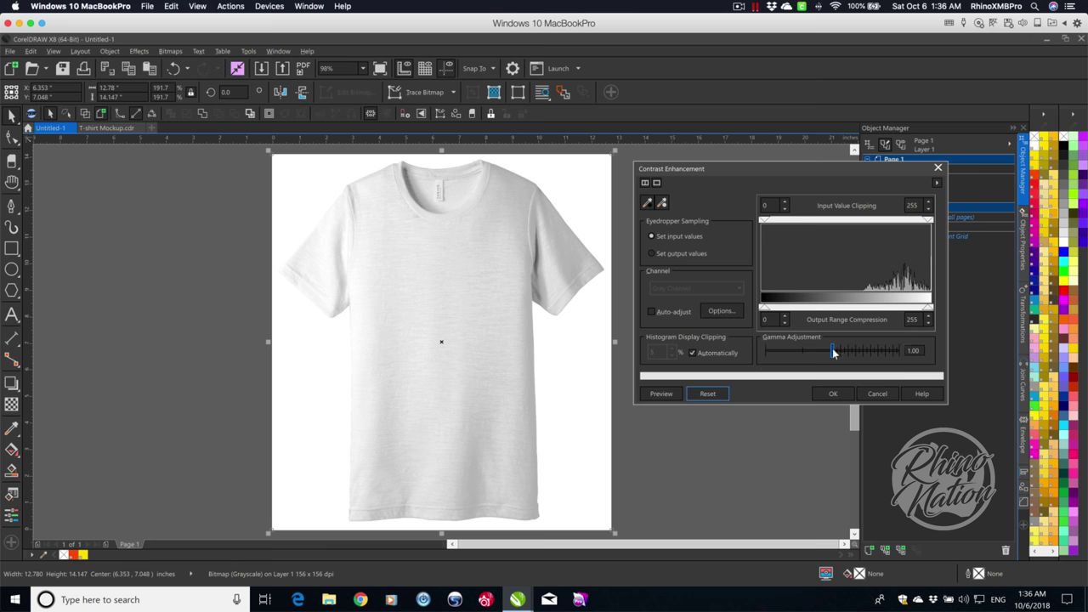
Lower the T-shirt bitmap's gamma to about 0.52, preview the result, apply the adjustment and deselect the bitmap.
left_click_drag(833, 350, 798, 348)
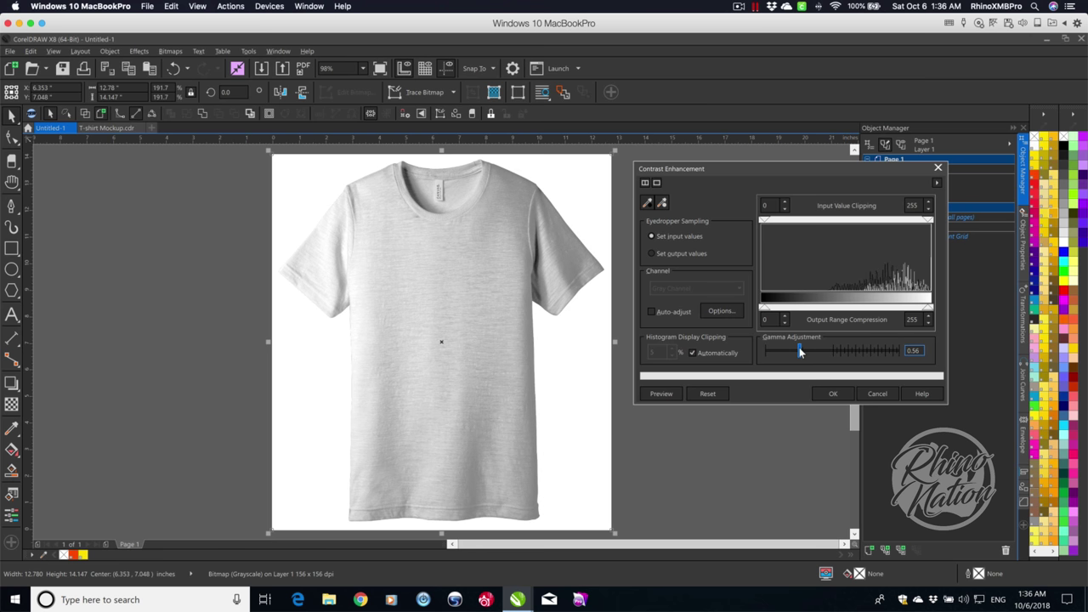
left_click(661, 393)
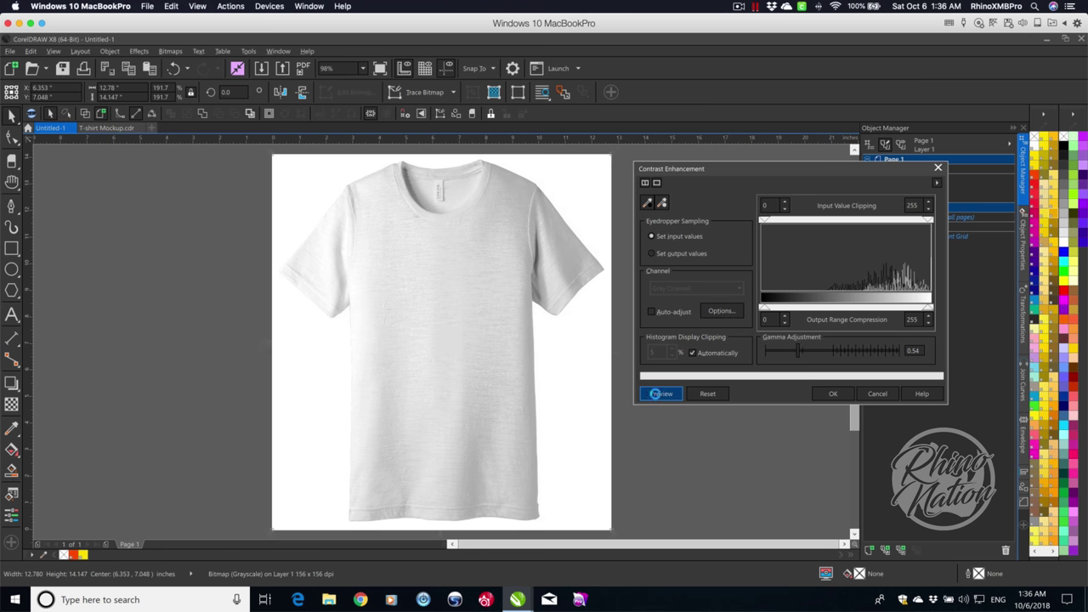
left_click(797, 350)
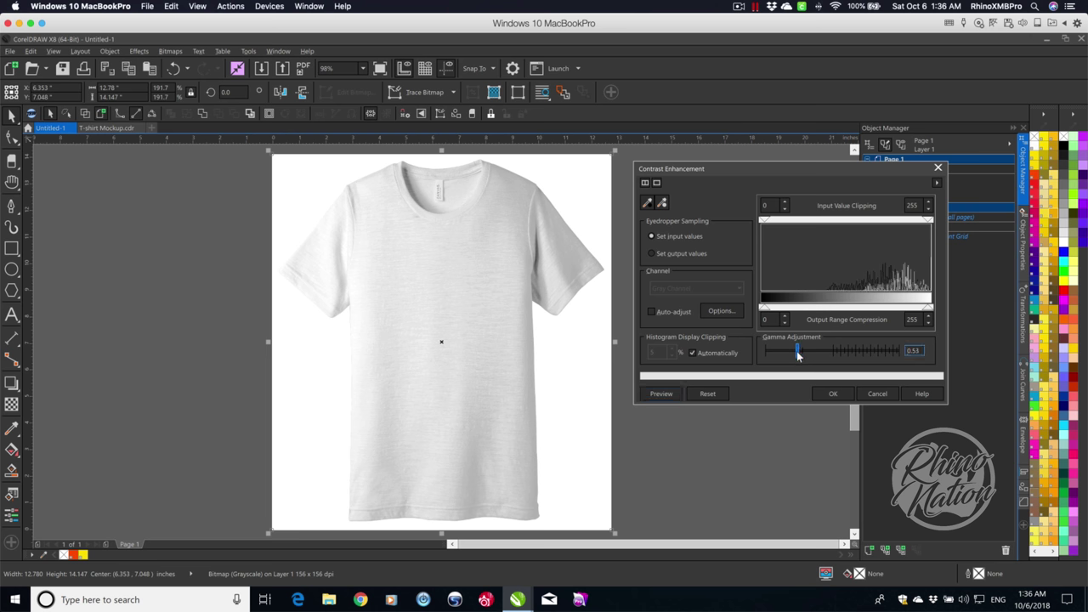
left_click_drag(797, 352, 796, 352)
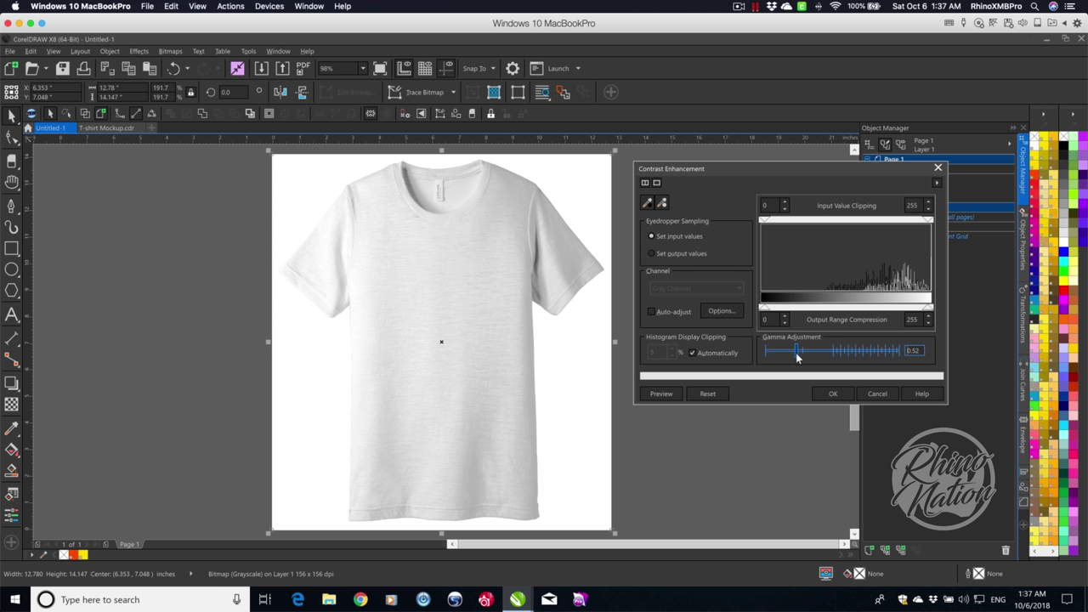
left_click(654, 395)
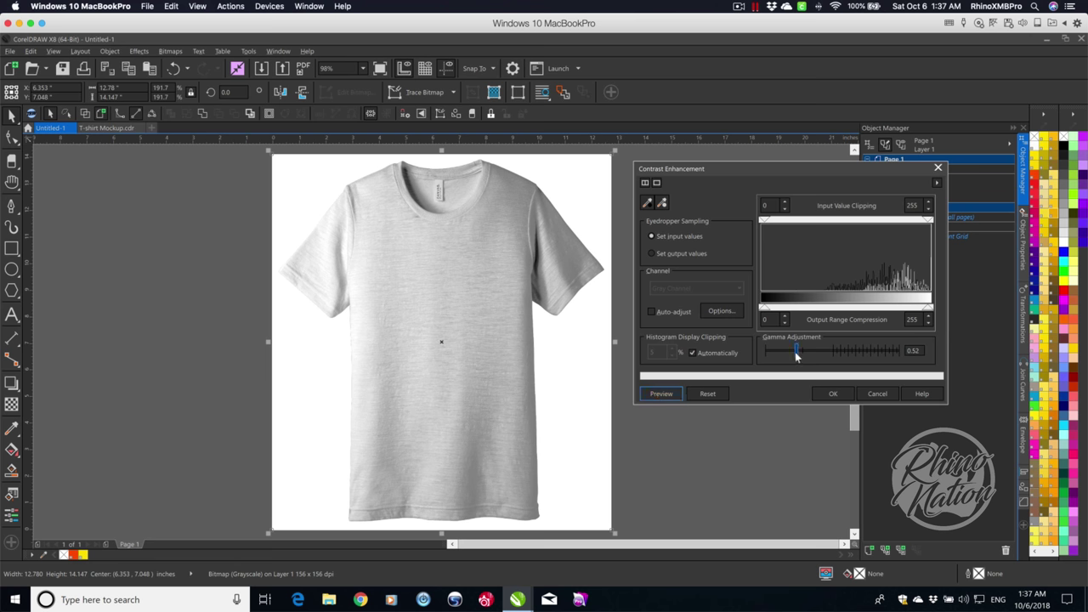
left_click_drag(795, 351, 795, 353)
left_click(660, 393)
left_click(659, 395)
left_click(833, 395)
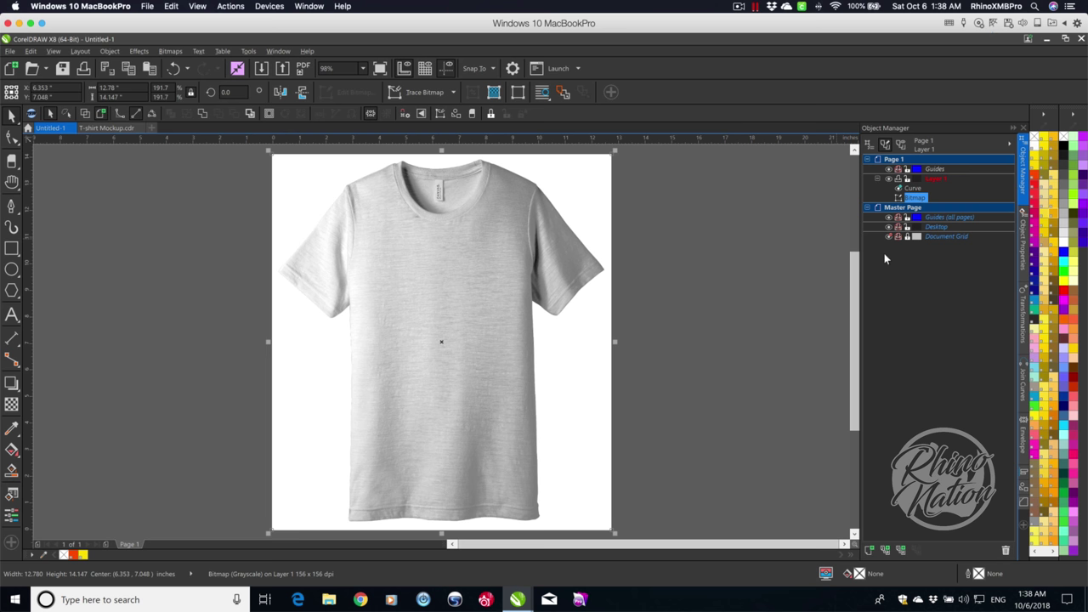
left_click(882, 255)
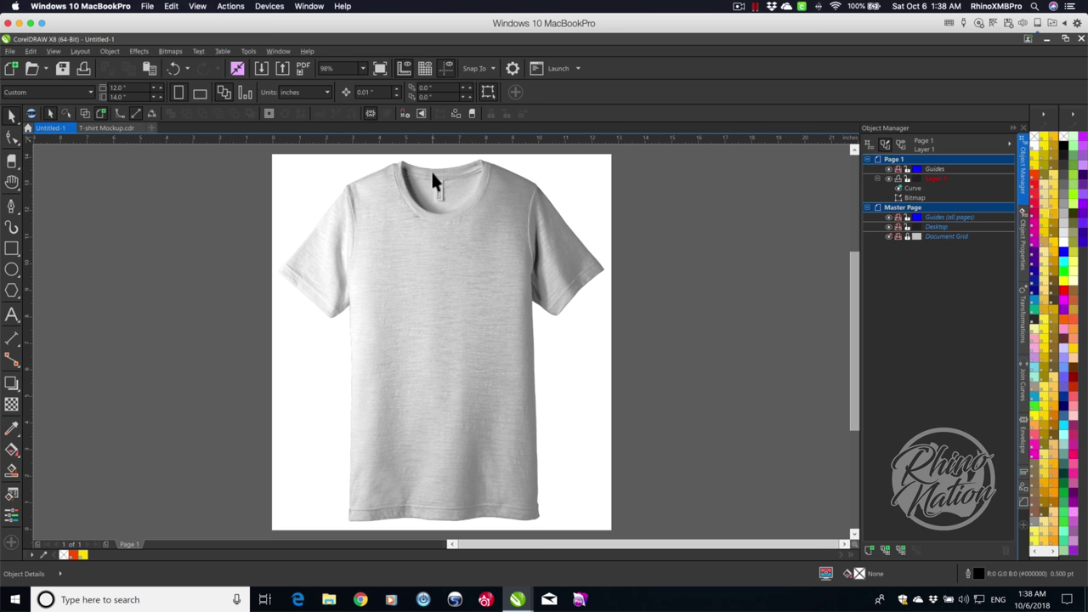
Trace the T-shirt's edge with the Pen tool from the middle of the back collar over the left collar tip to the shoulder seam.
scroll(433, 172, "up", 9)
left_click(11, 207)
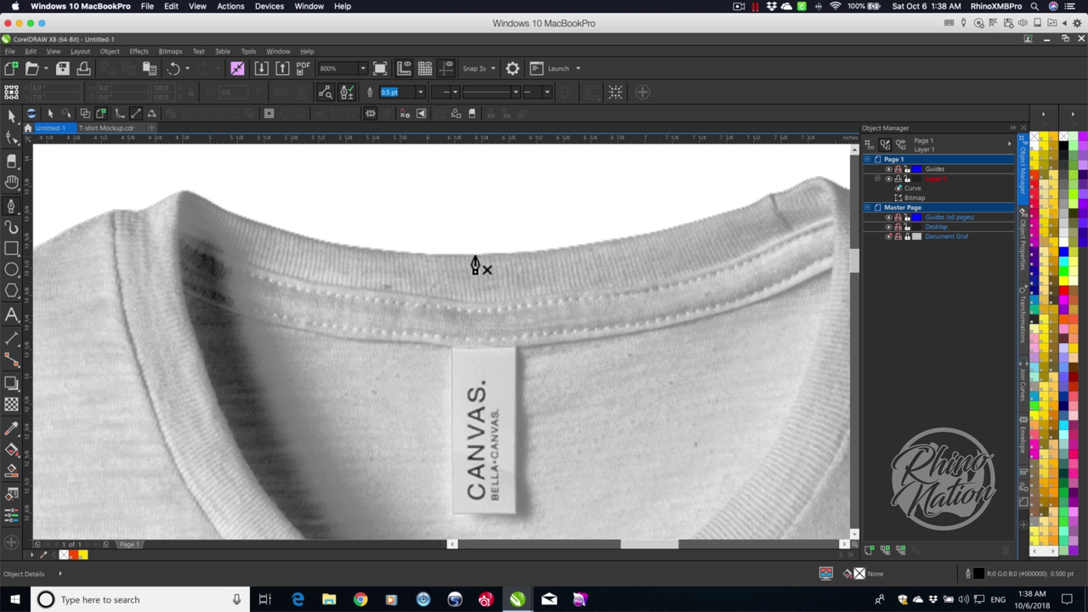
left_click_drag(475, 256, 447, 258)
left_click_drag(311, 243, 288, 236)
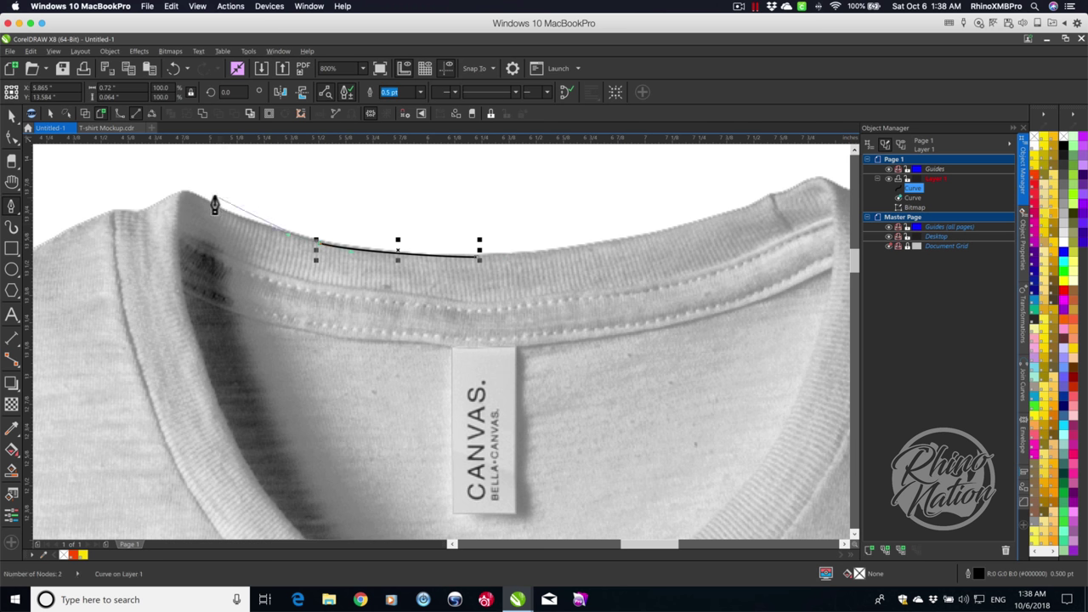
left_click(187, 201)
left_click_drag(179, 184, 153, 206)
left_click(152, 212)
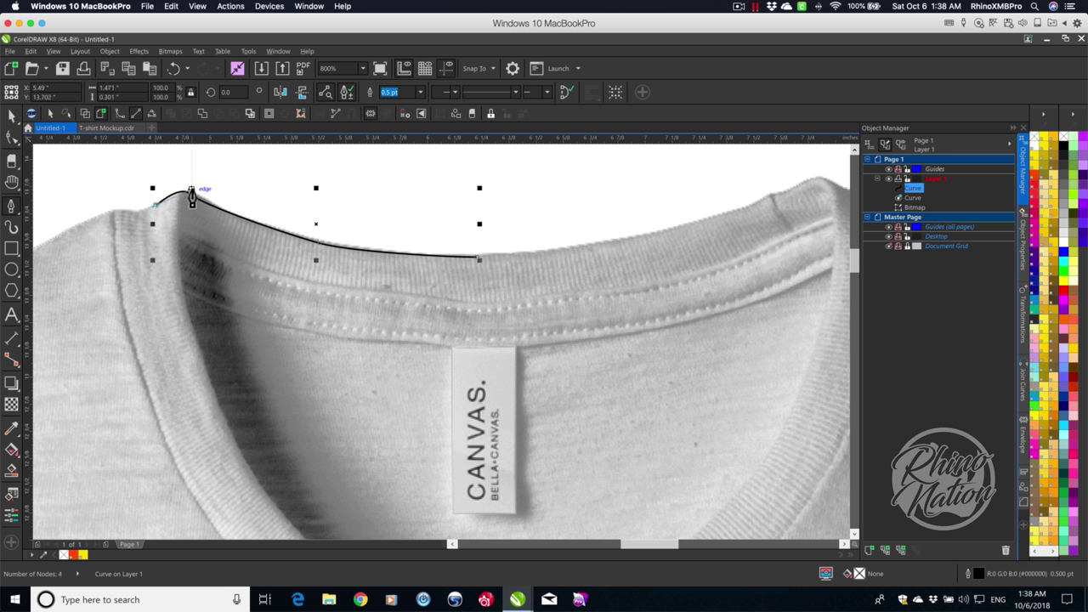
left_click_drag(180, 184, 184, 192)
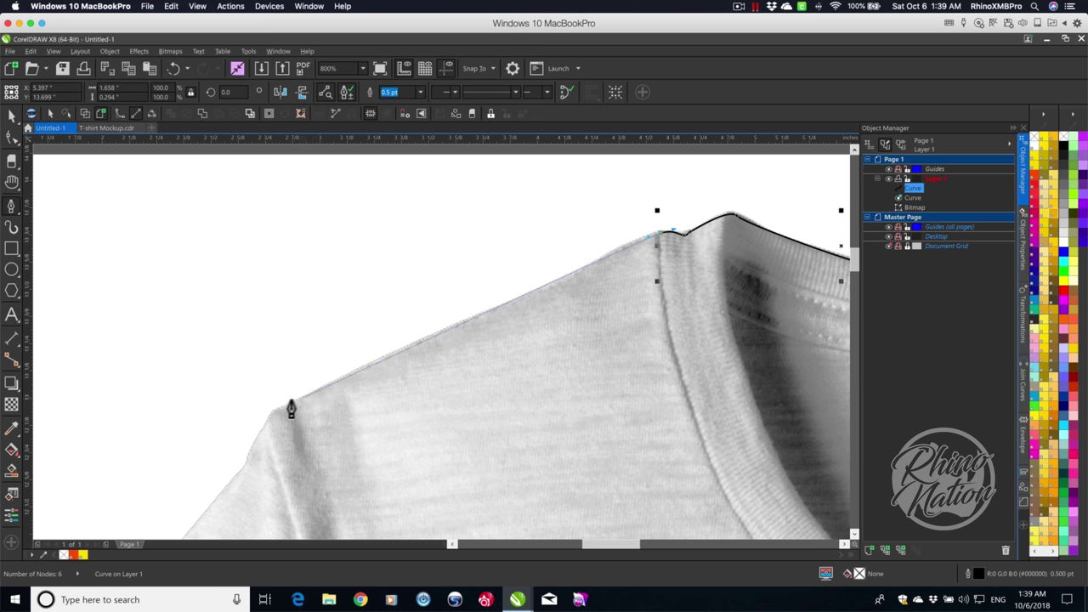
double_click(273, 415)
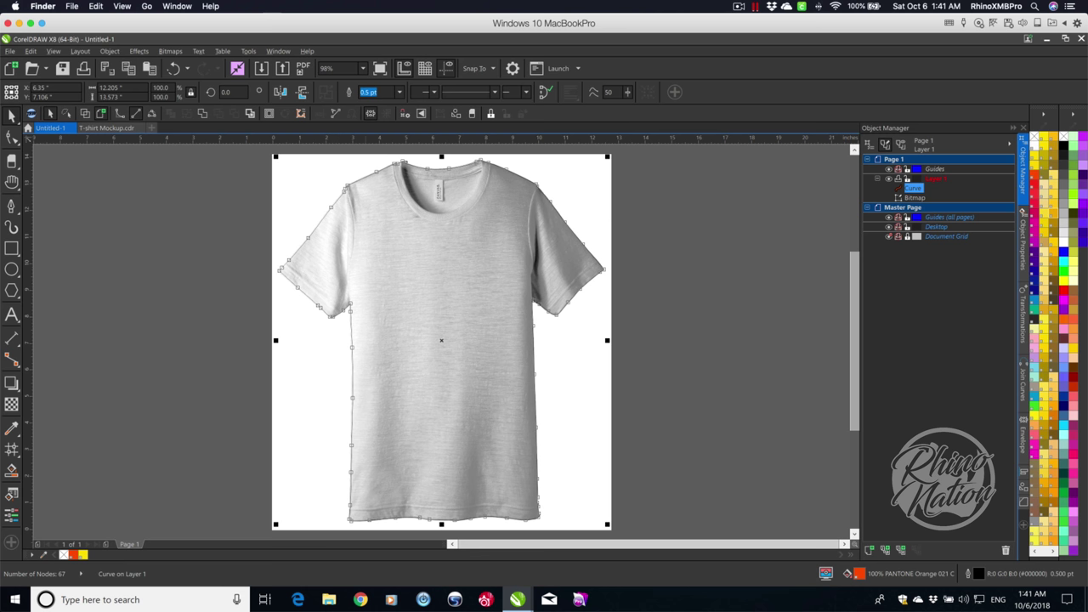
Examine the traced outline around the whole T-shirt, including the sleeves, side seams, hem and collar.
scroll(425, 168, "up", 5)
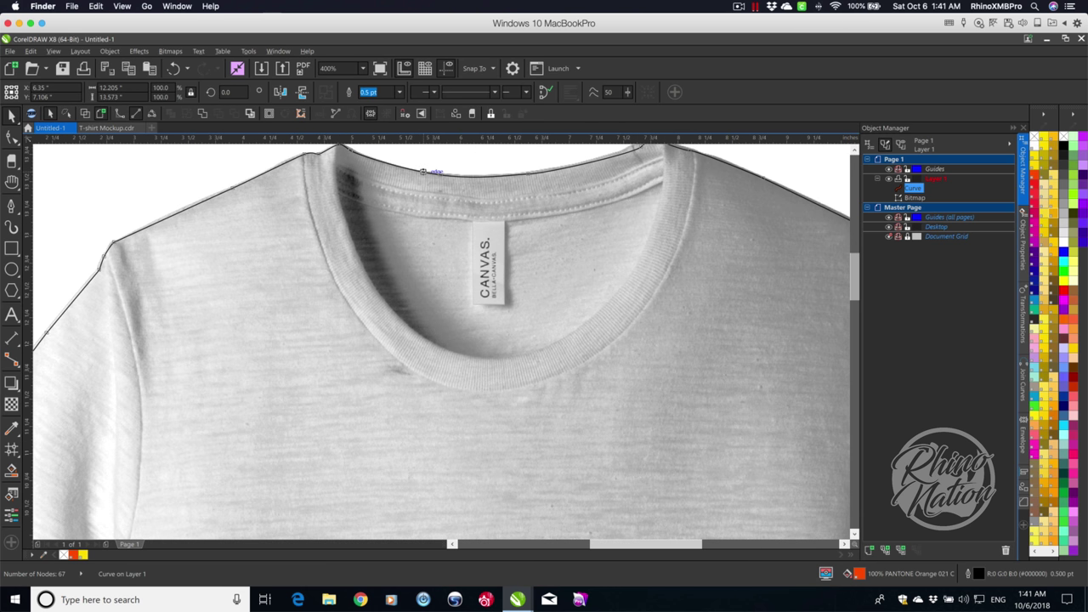
key("h")
left_click_drag(351, 272, 545, 338)
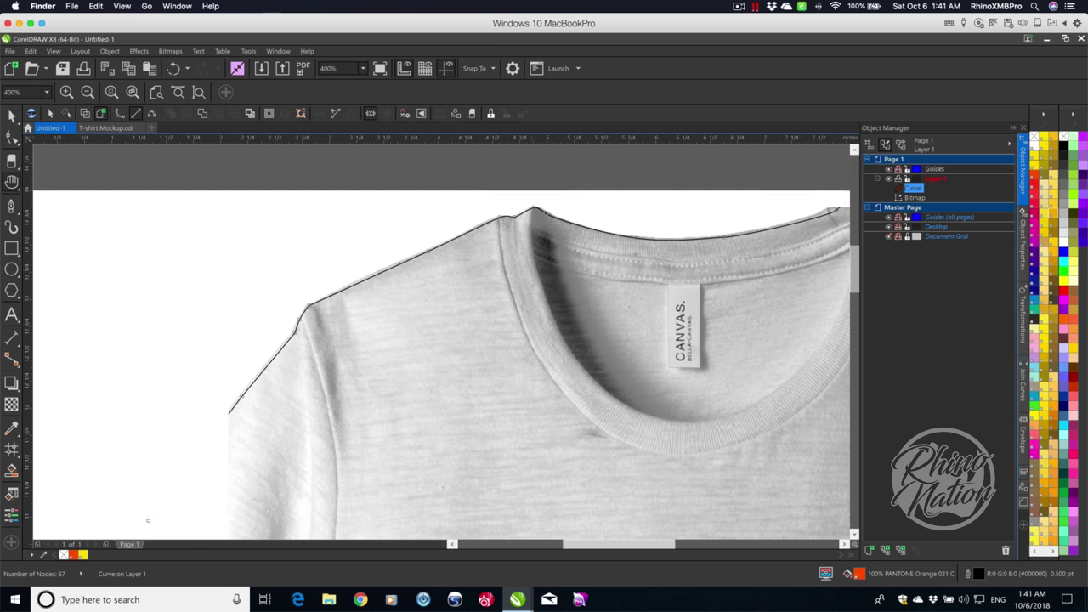
left_click_drag(334, 475, 587, 265)
left_click_drag(463, 459, 565, 256)
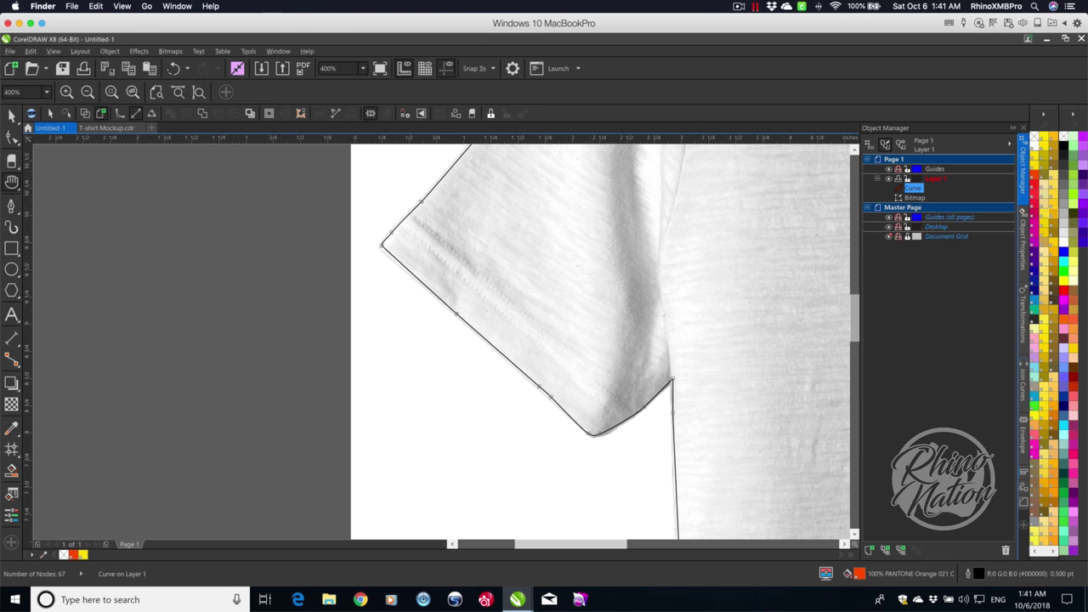
left_click_drag(663, 317, 365, 194)
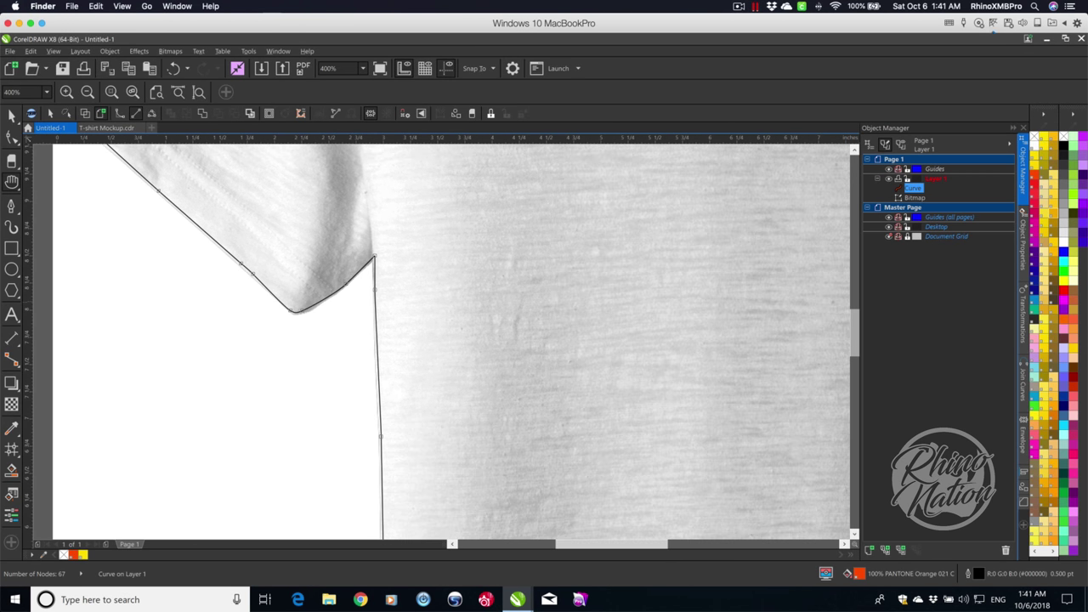
mouse_move(442, 450)
left_mouse_down()
mouse_move(453, 235)
mouse_move(469, 244)
left_mouse_up()
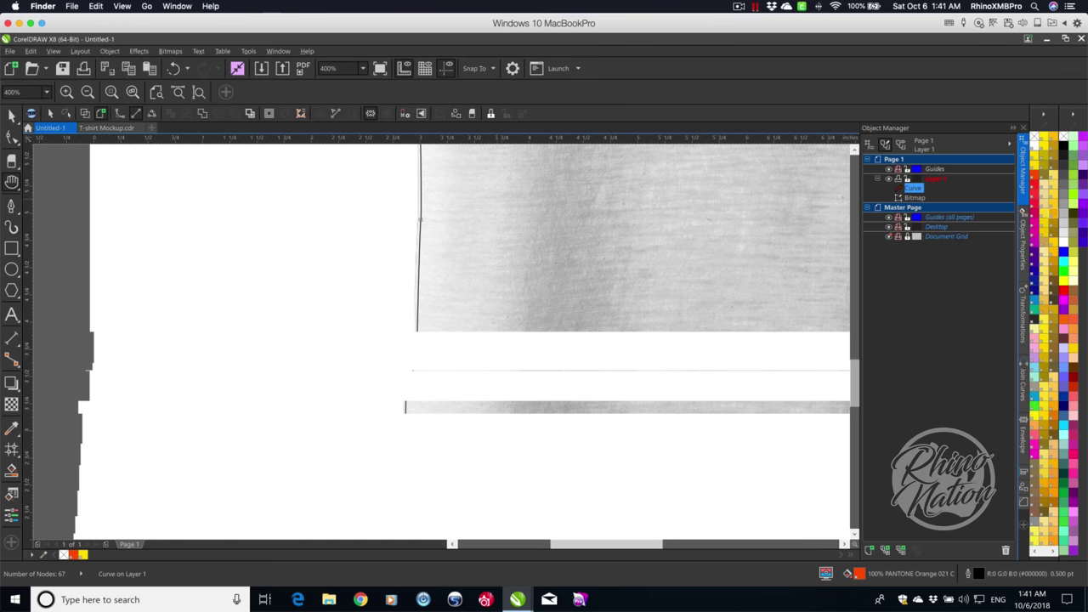
left_click_drag(442, 425, 460, 258)
left_click_drag(442, 425, 432, 275)
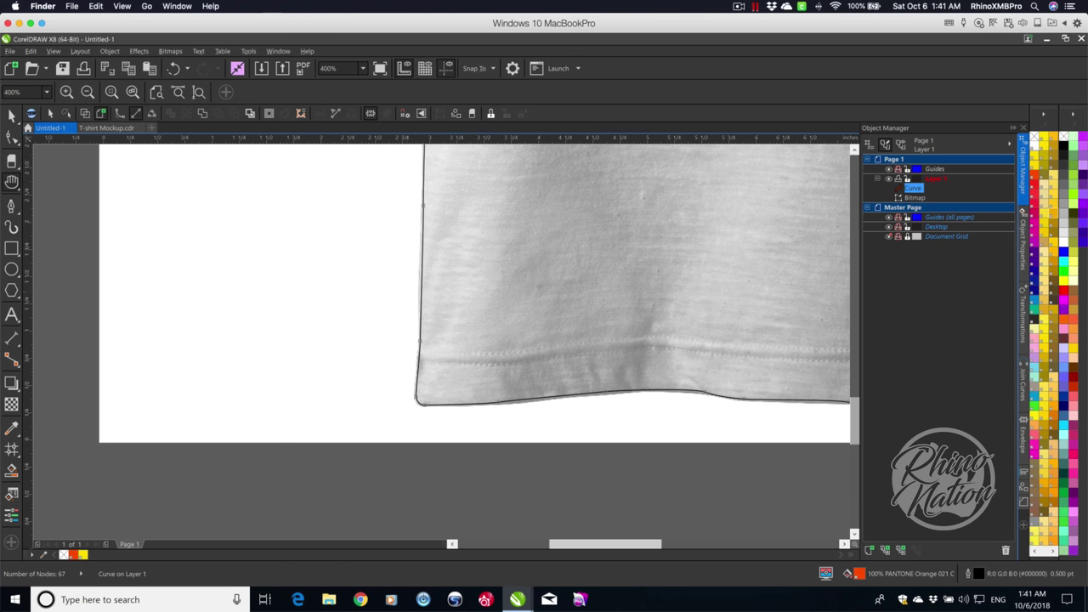
scroll(441, 289, "right", 10)
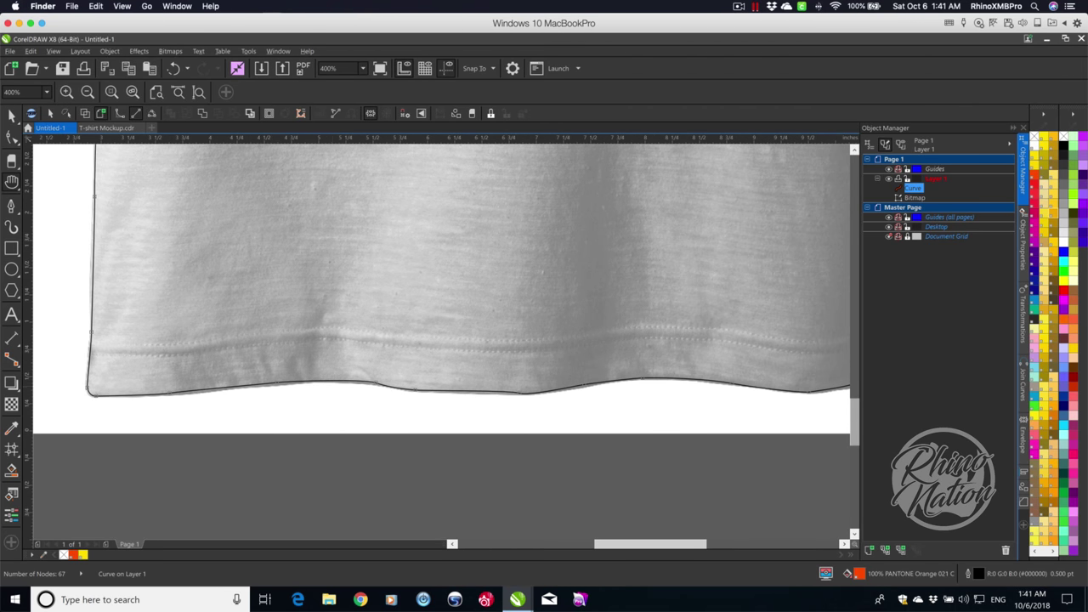
left_click_drag(441, 289, 363, 307)
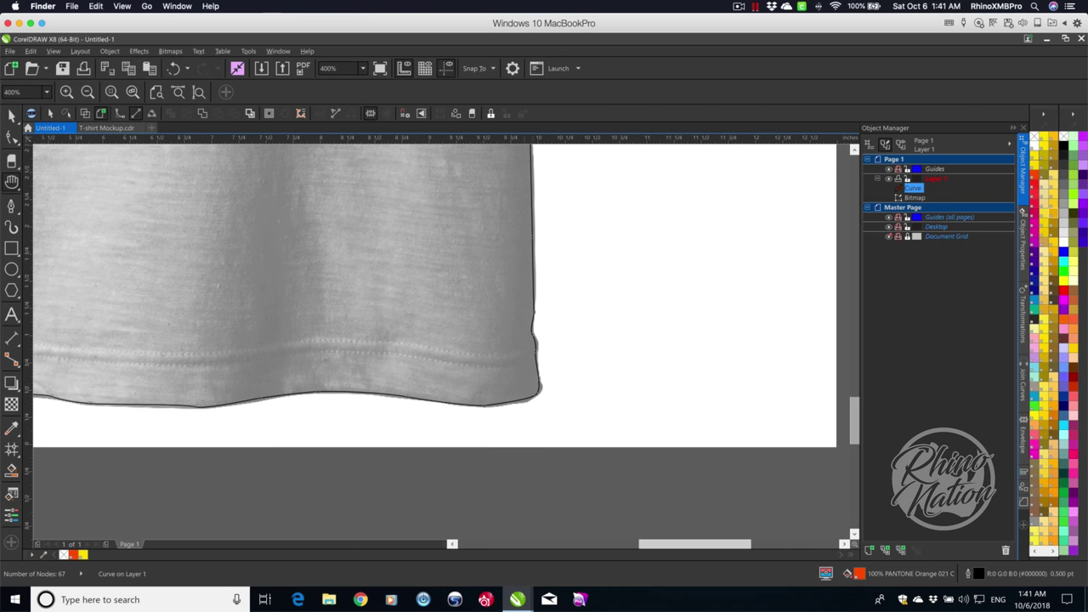
scroll(442, 340, "up", 15)
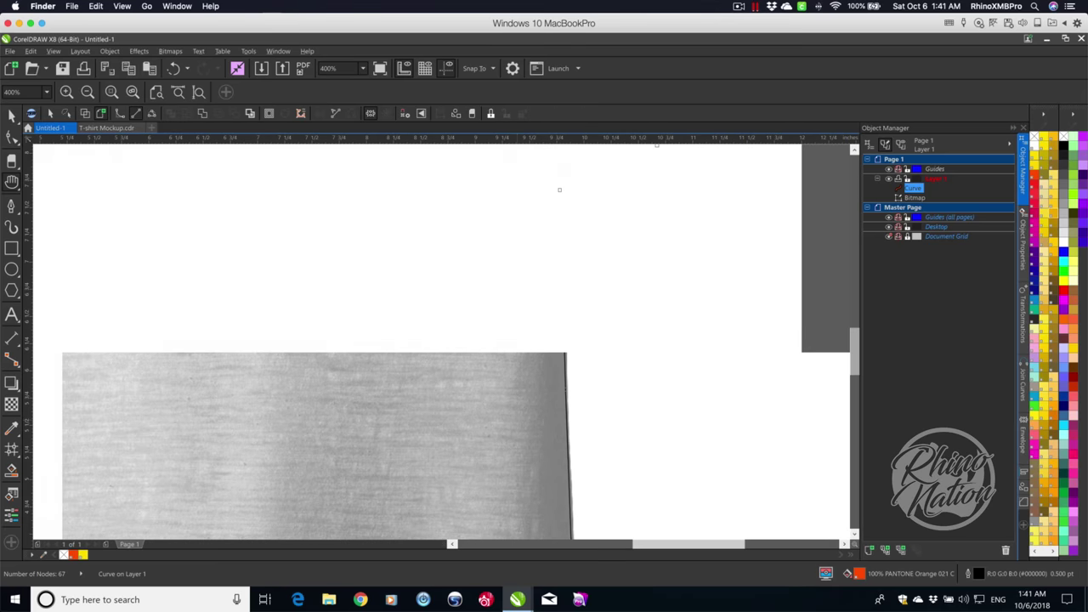
scroll(442, 340, "up", 6)
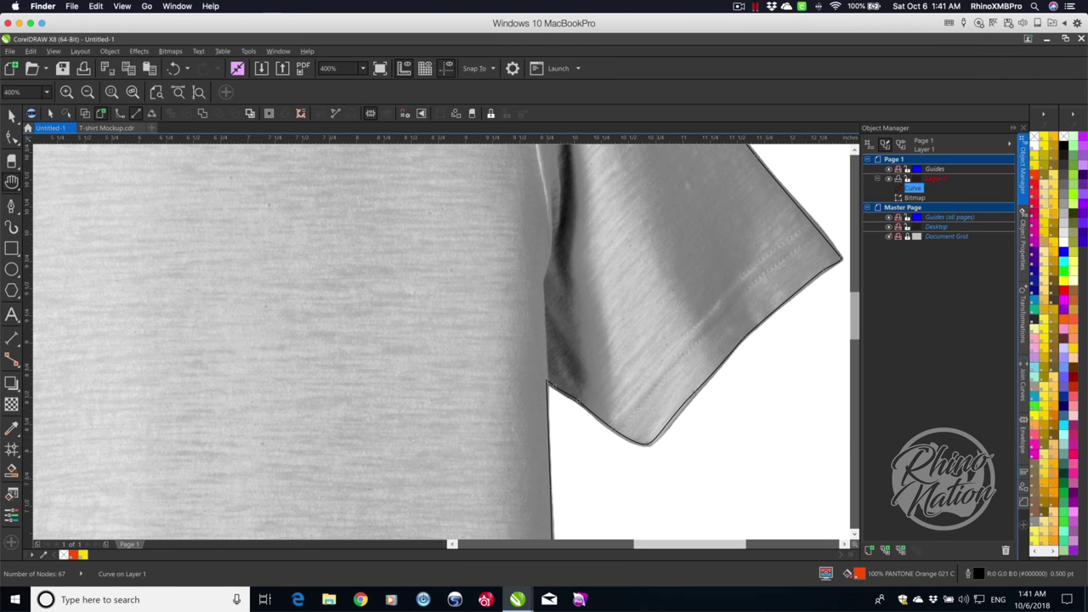
scroll(442, 340, "up", 10)
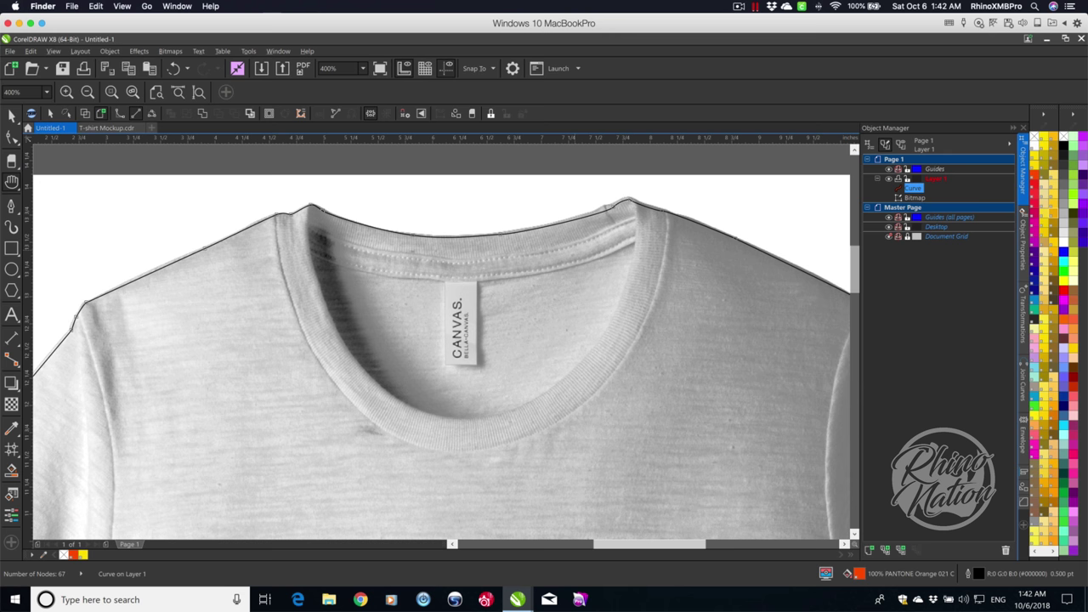
key("F4")
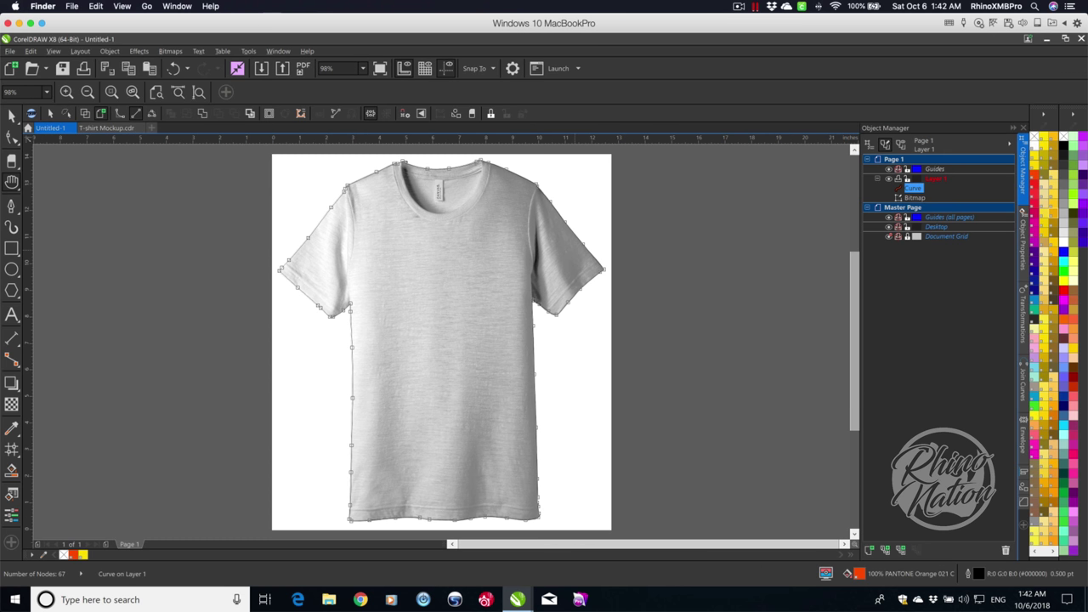
Intersect the T-shirt bitmap with the traced outline and delete the leftover original bitmap.
left_click(11, 115)
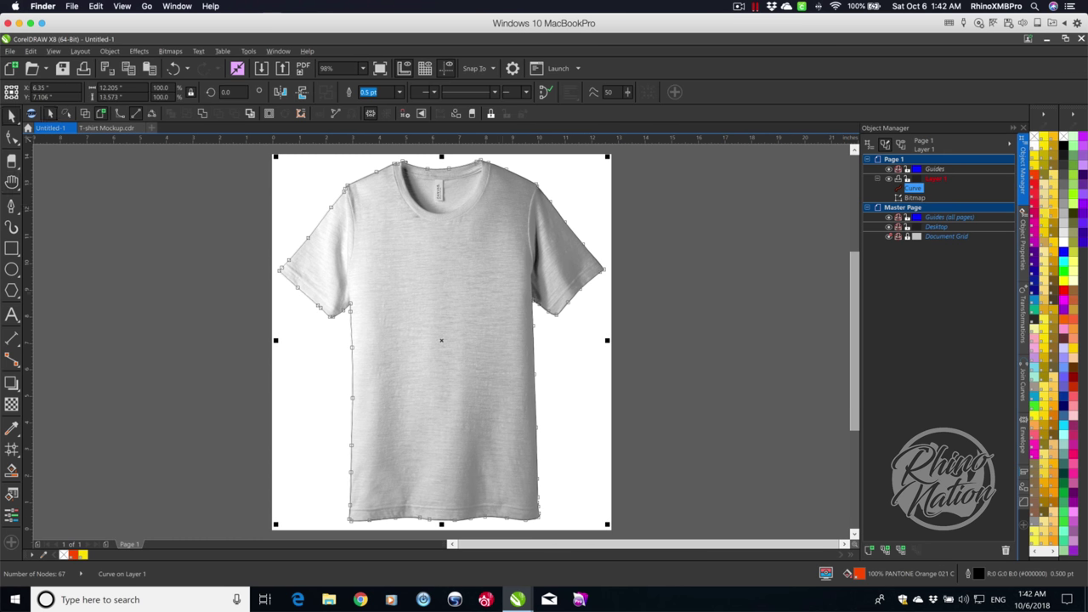
left_click(442, 340)
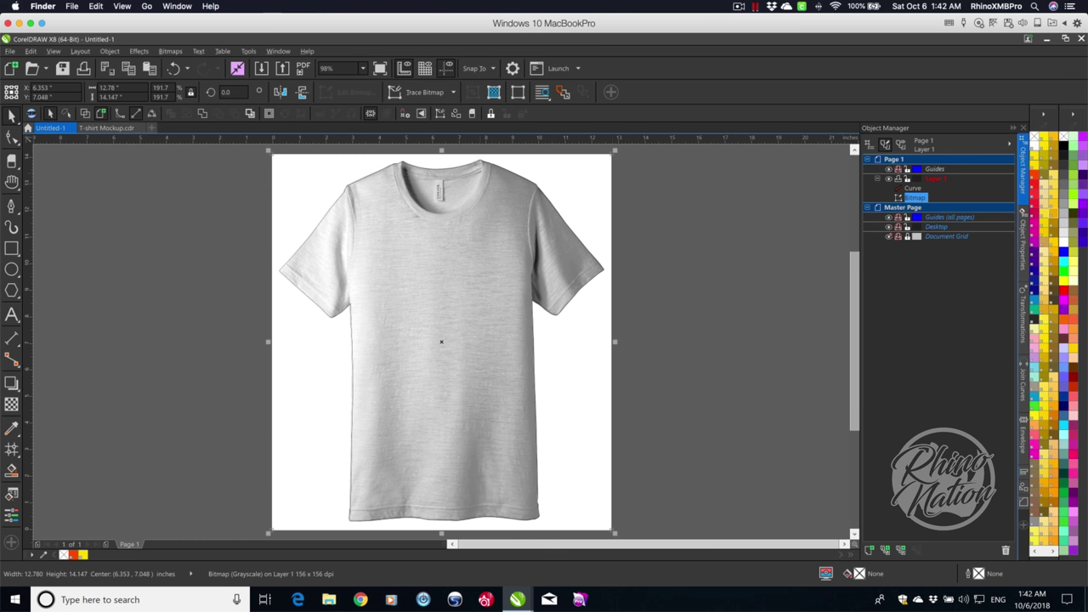
left_click(487, 163, "shift")
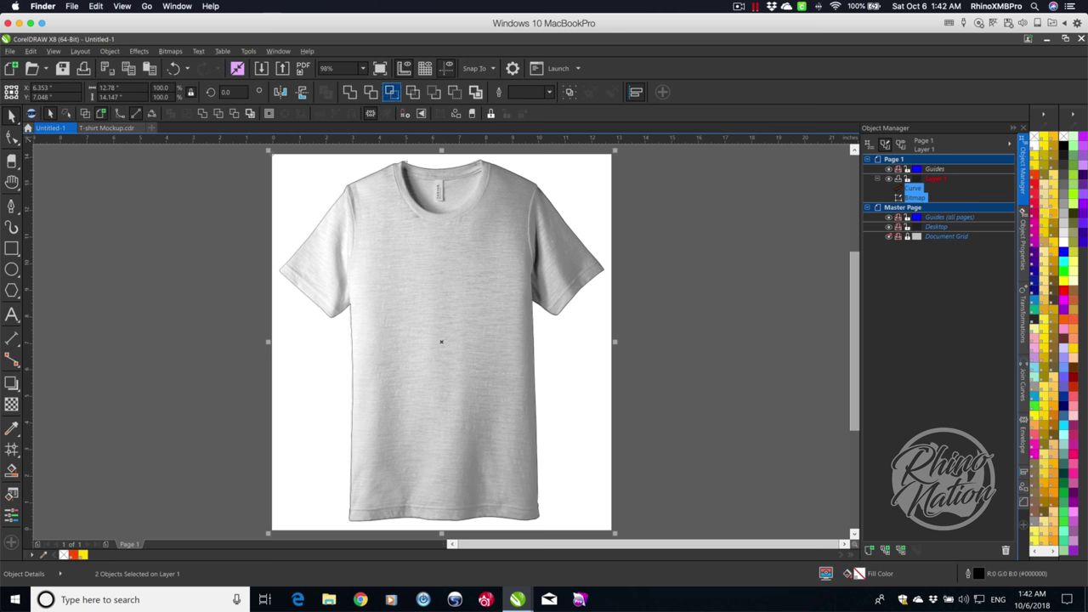
left_click(391, 91)
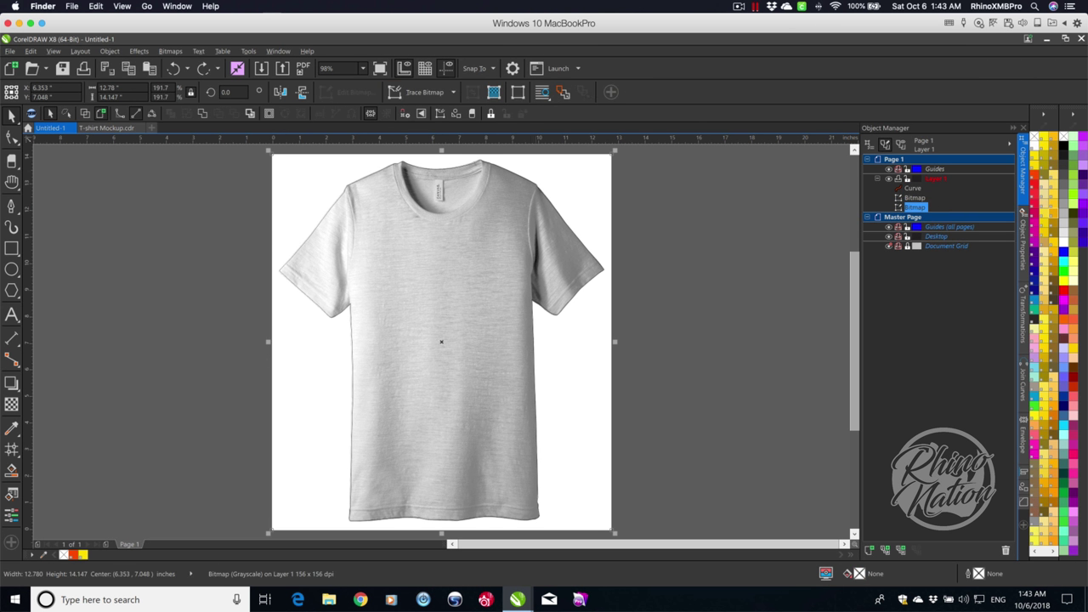
left_click_drag(441, 341, 696, 380)
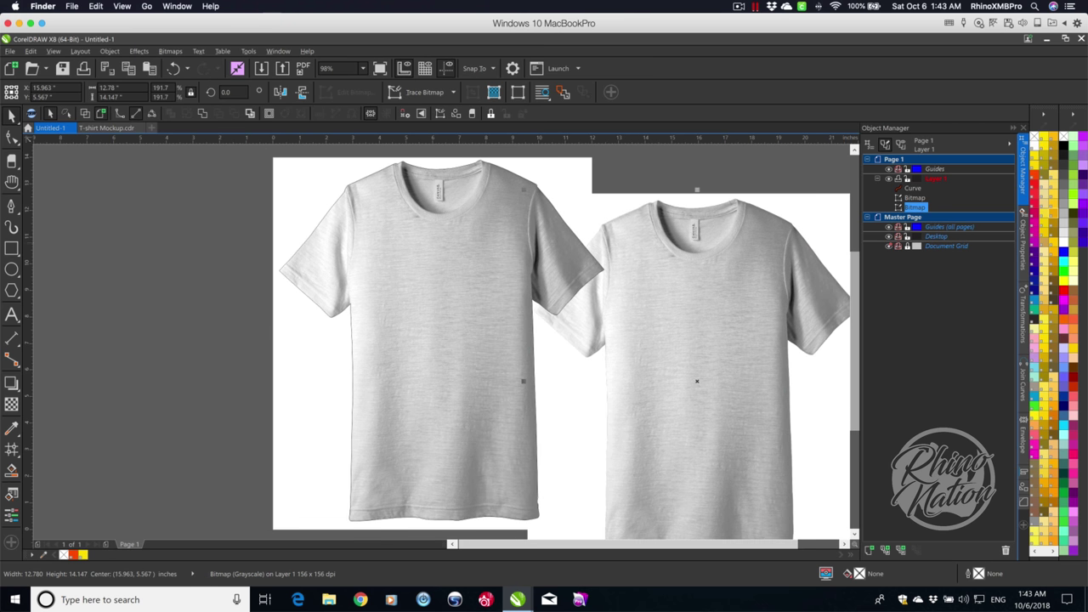
key("Delete")
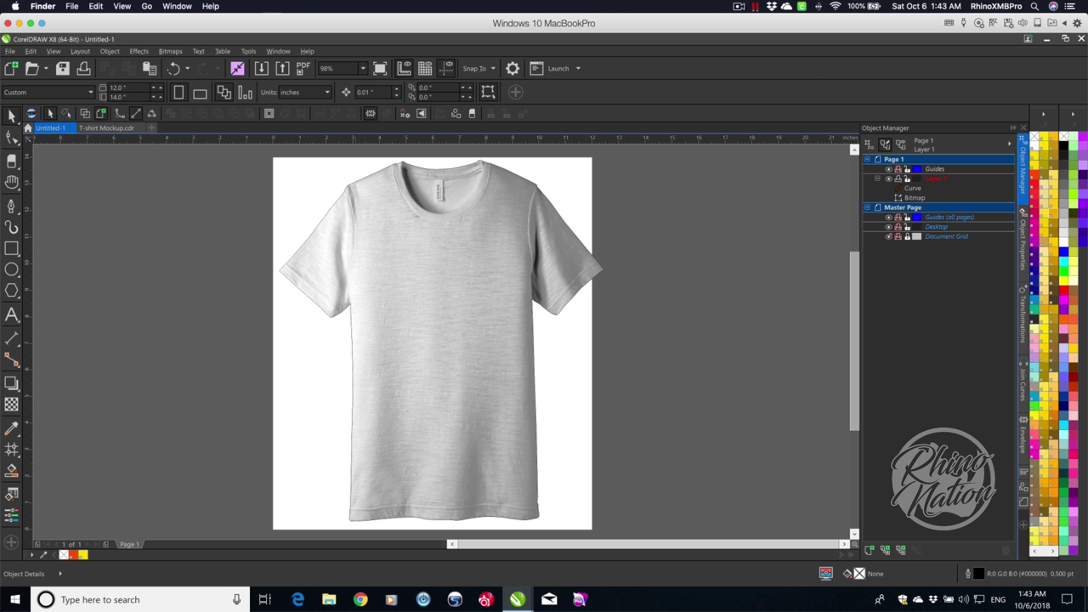
Scale the cut-out T-shirt bitmap and its outline together to about 97.8% so they fit within the page.
left_click_drag(242, 152, 633, 539)
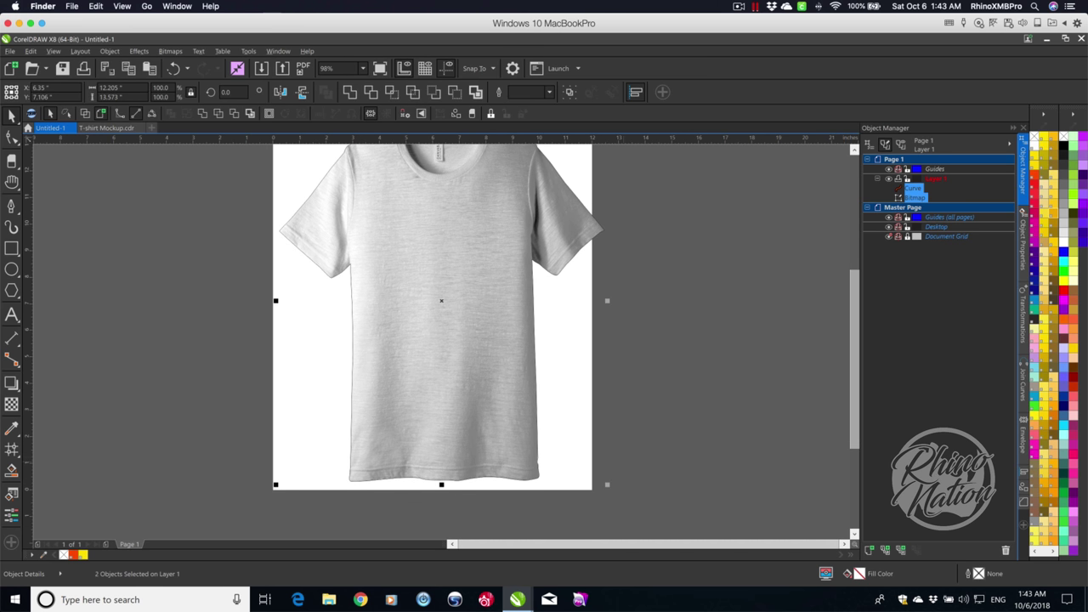
left_click_drag(606, 484, 600, 477)
scroll(669, 286, "up", 2)
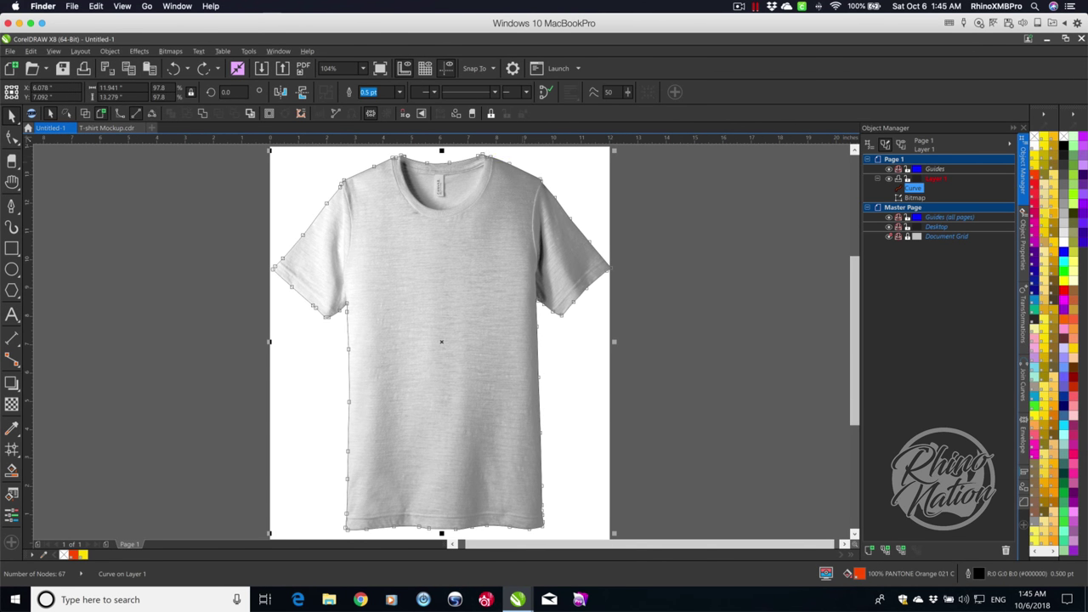
Send the traced outline curve behind the T-shirt bitmap, shifting the bitmap aside to check and undoing that shift.
right_click(524, 172)
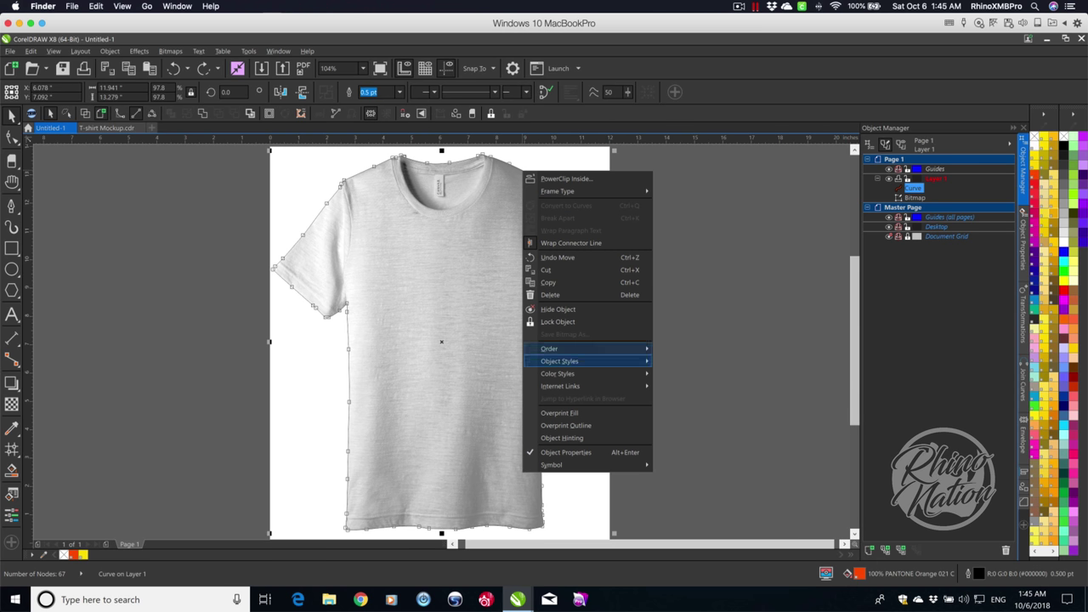
mouse_move(595, 348)
left_click(704, 360)
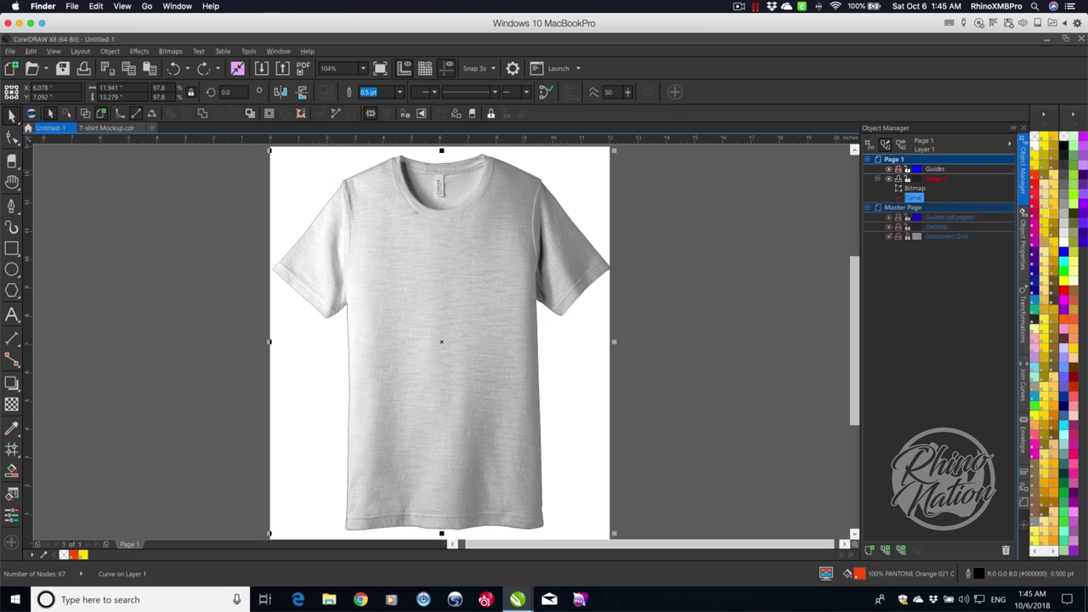
left_click_drag(487, 332, 622, 356)
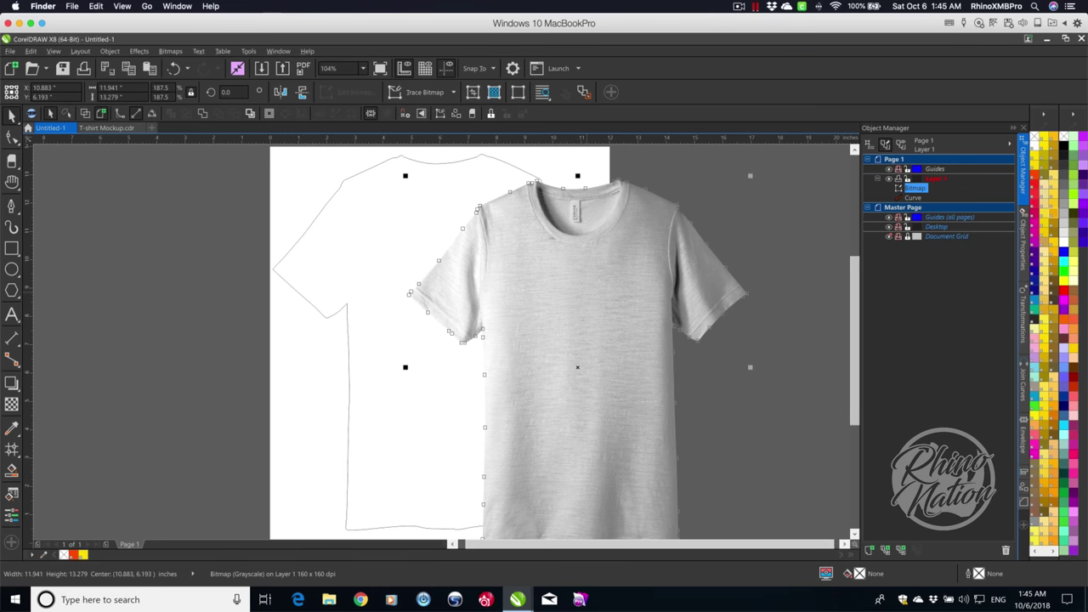
key("ctrl+z")
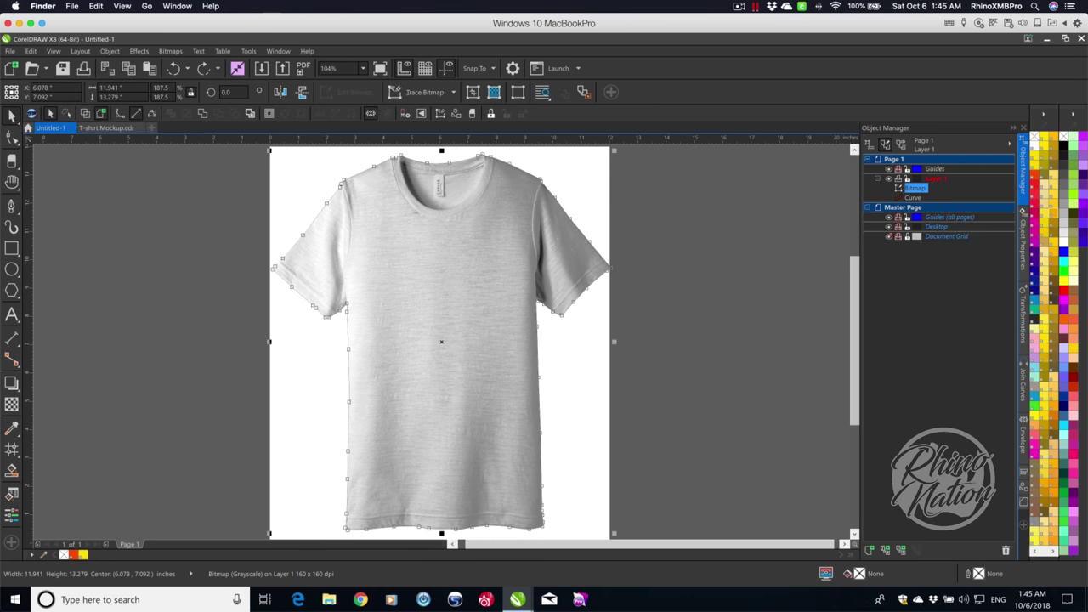
Add a new layer named SHADOW1.
left_click(869, 550)
type("SHADO")
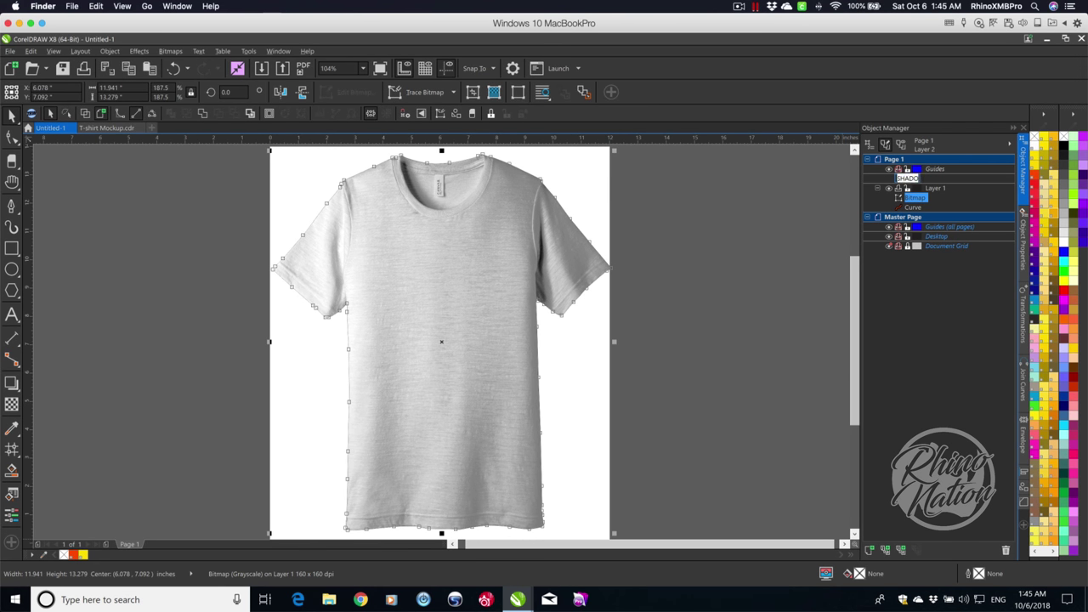
type("W1")
key("Return")
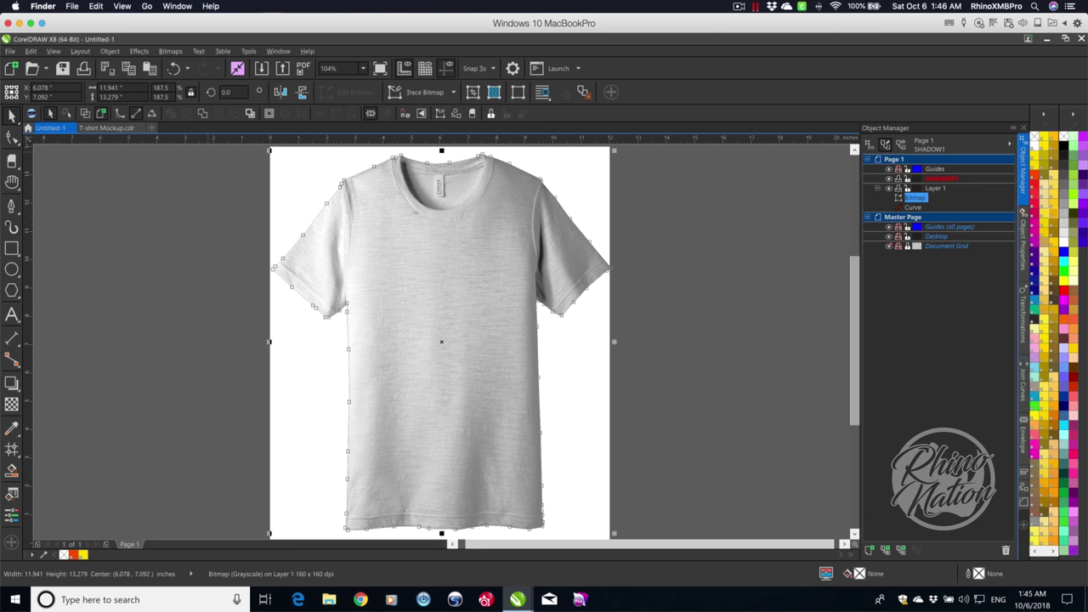
Duplicate the T-shirt bitmap in place, move the duplicate to the SHADOW1 layer and hide that layer.
left_click(31, 51)
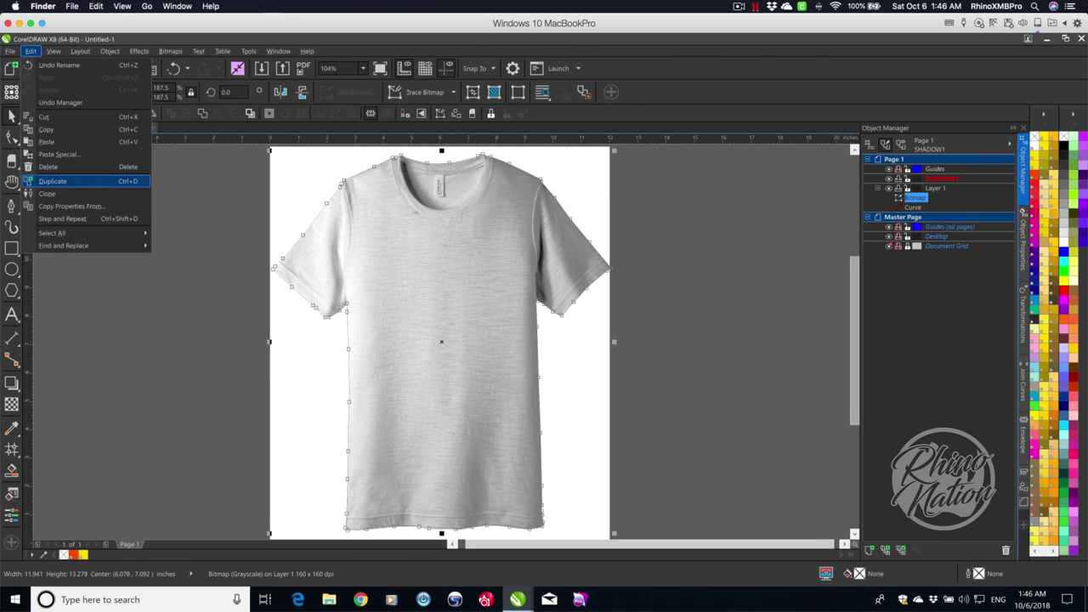
key("Return")
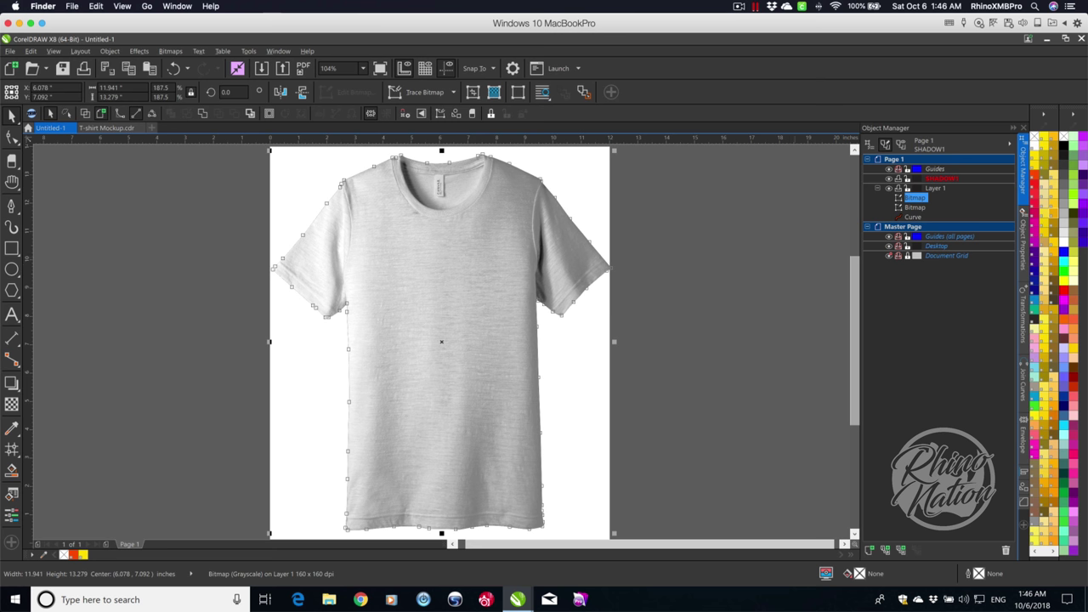
left_click_drag(915, 198, 941, 179)
left_click(889, 179)
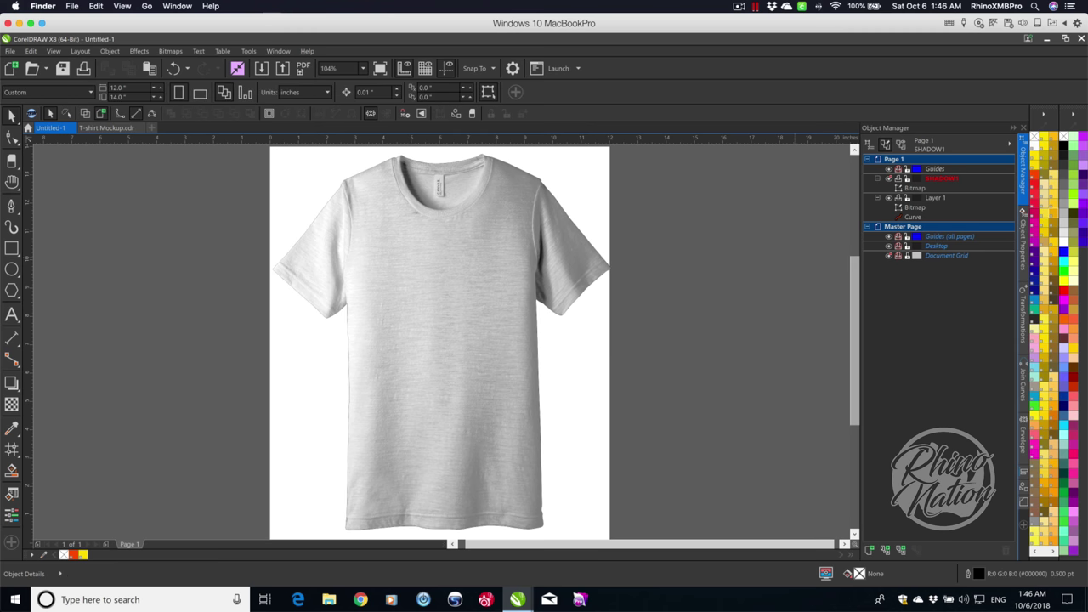
Rename Layer 1, which holds the original bitmap and the outline curve, as SHADOW2.
left_click(935, 198)
right_click(934, 197)
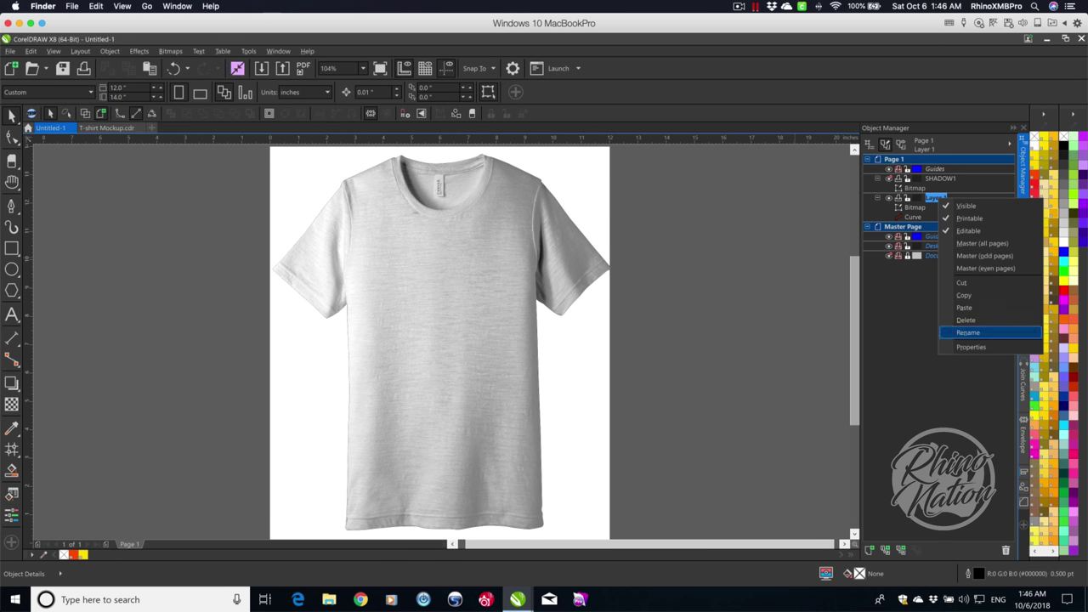
left_click(968, 332)
type("SHAD")
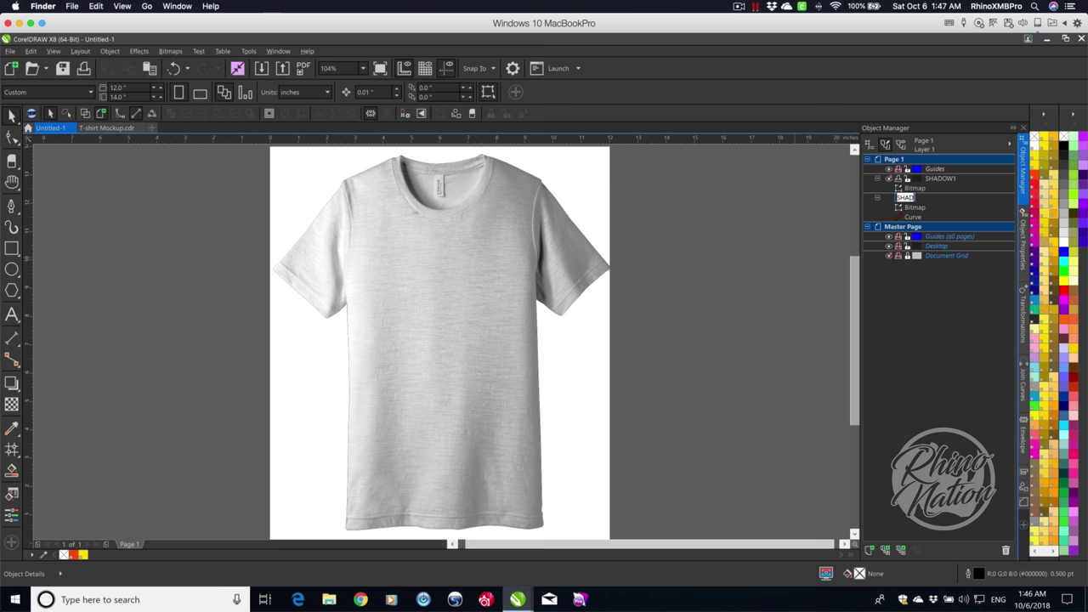
type("OW2")
key("Return")
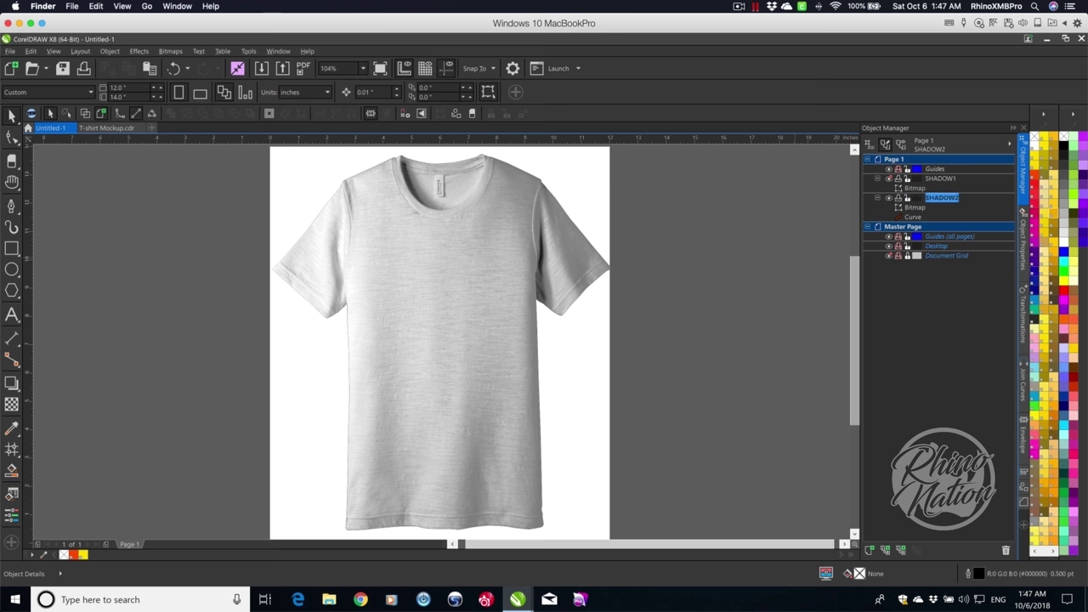
Add a new layer named Color Layer.
left_click(869, 550)
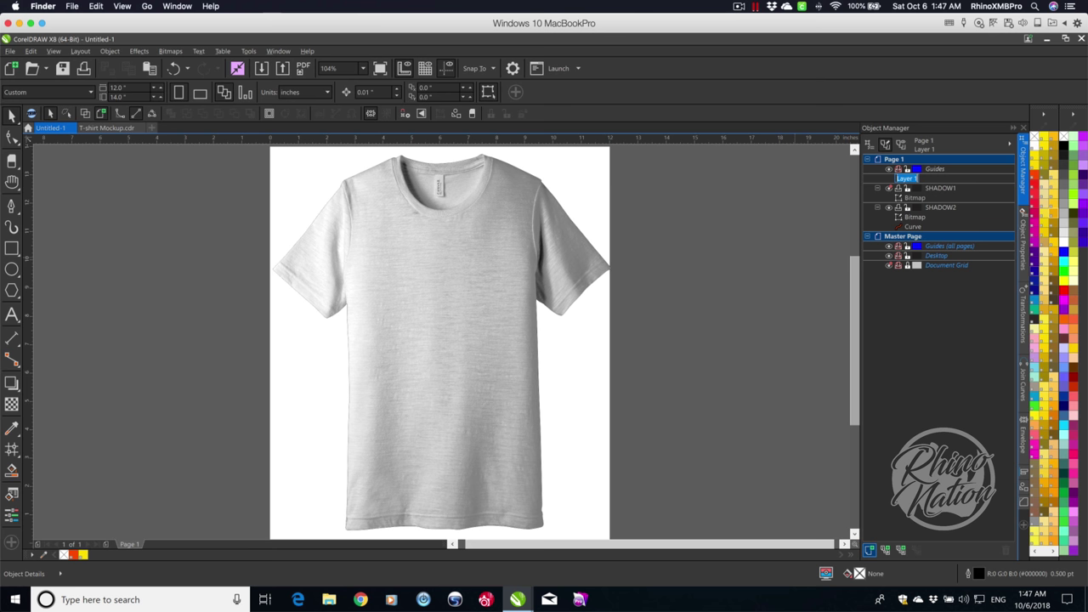
type("Colo")
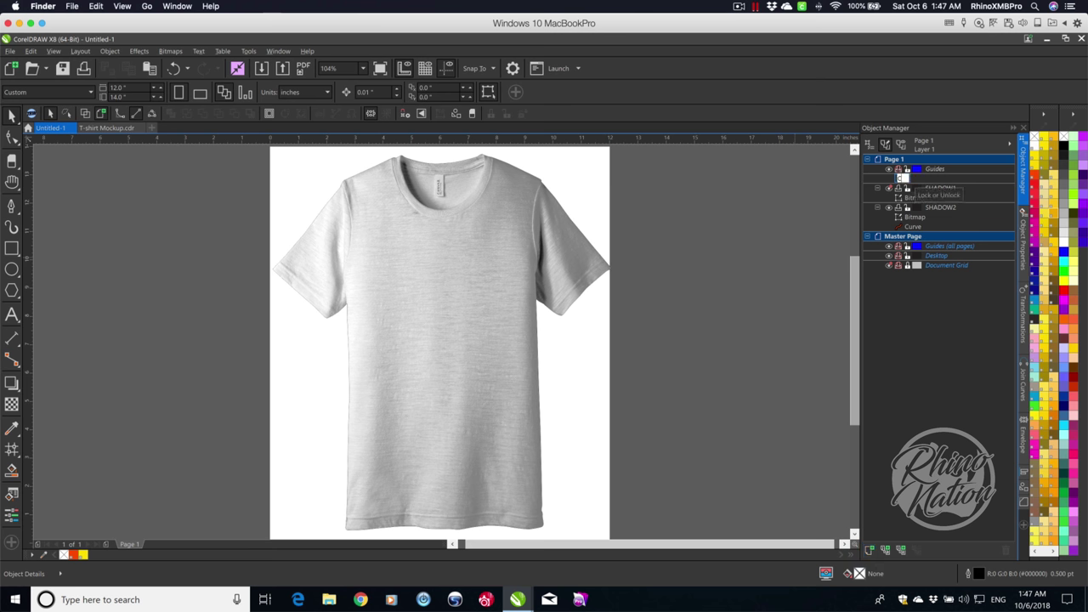
type("r Layer")
key("Return")
Move the Color Layer below SHADOW2 in the layer order.
left_click_drag(942, 179, 943, 203)
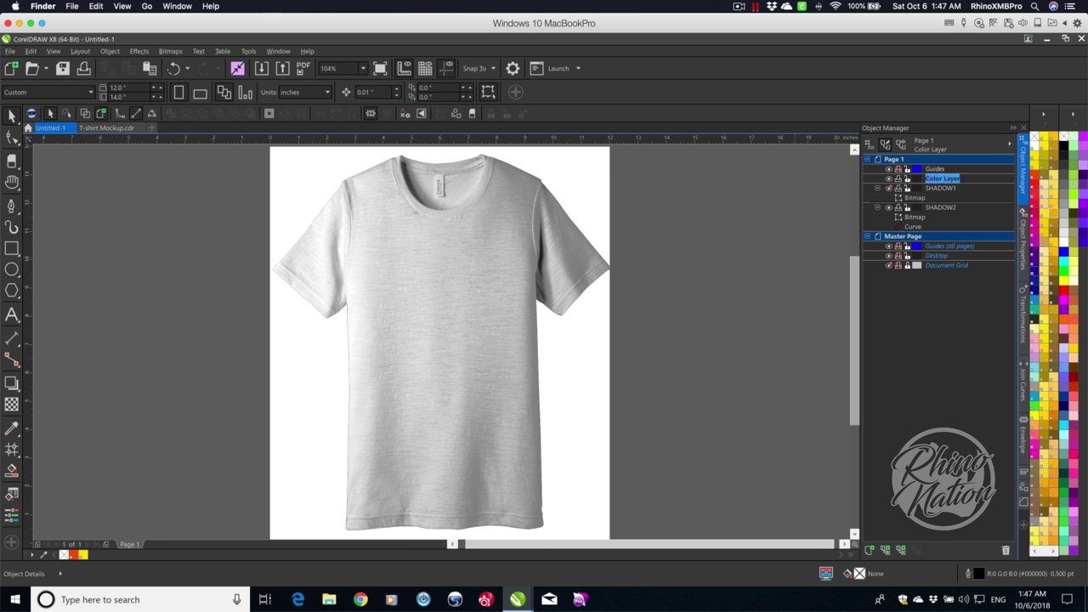
key("ctrl+z")
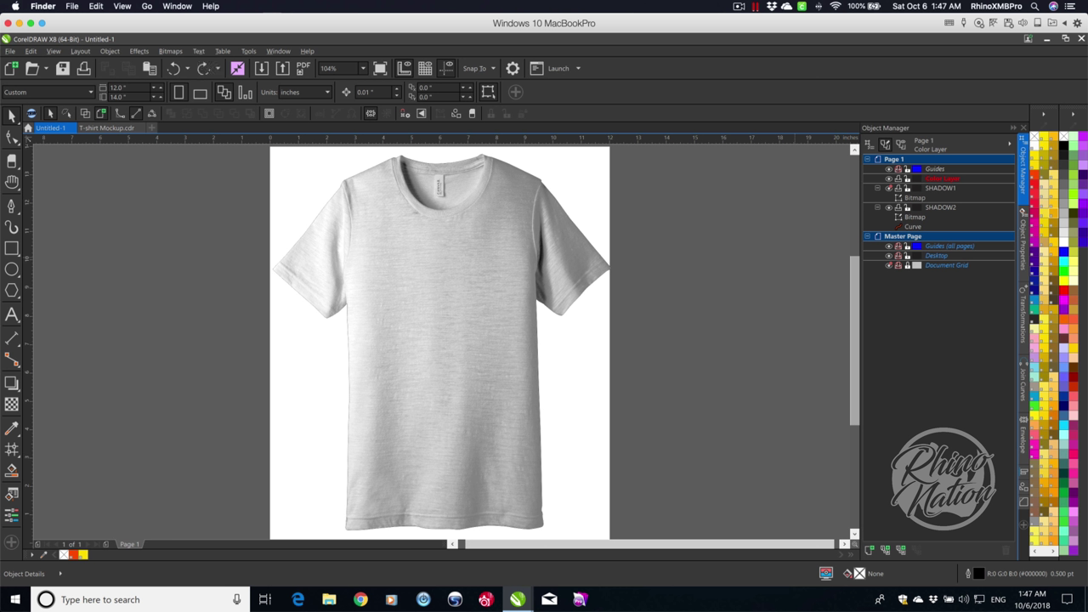
left_click(943, 178)
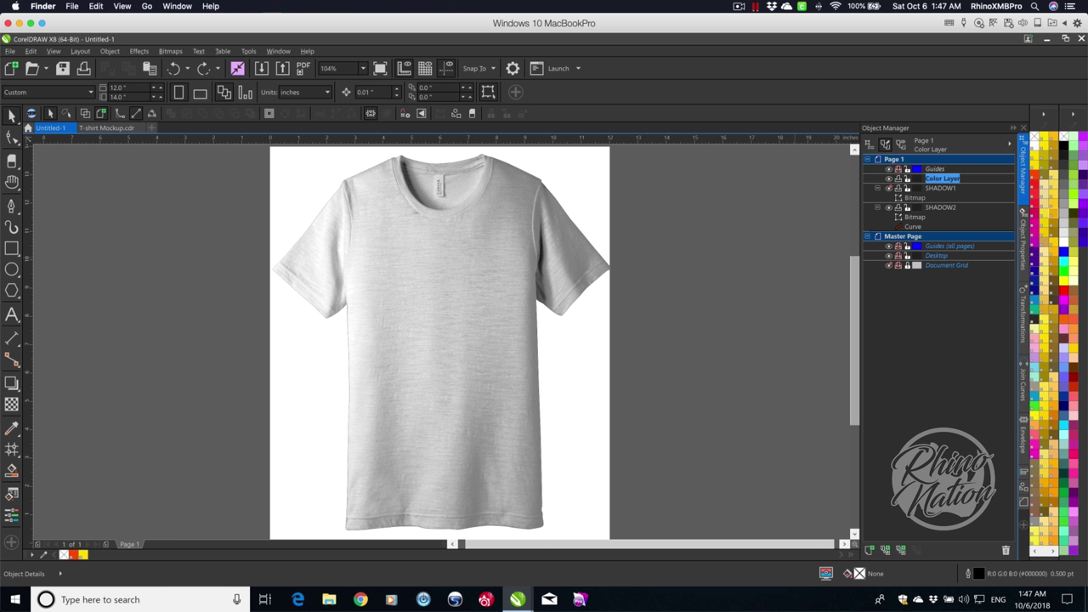
left_click_drag(942, 178, 942, 231)
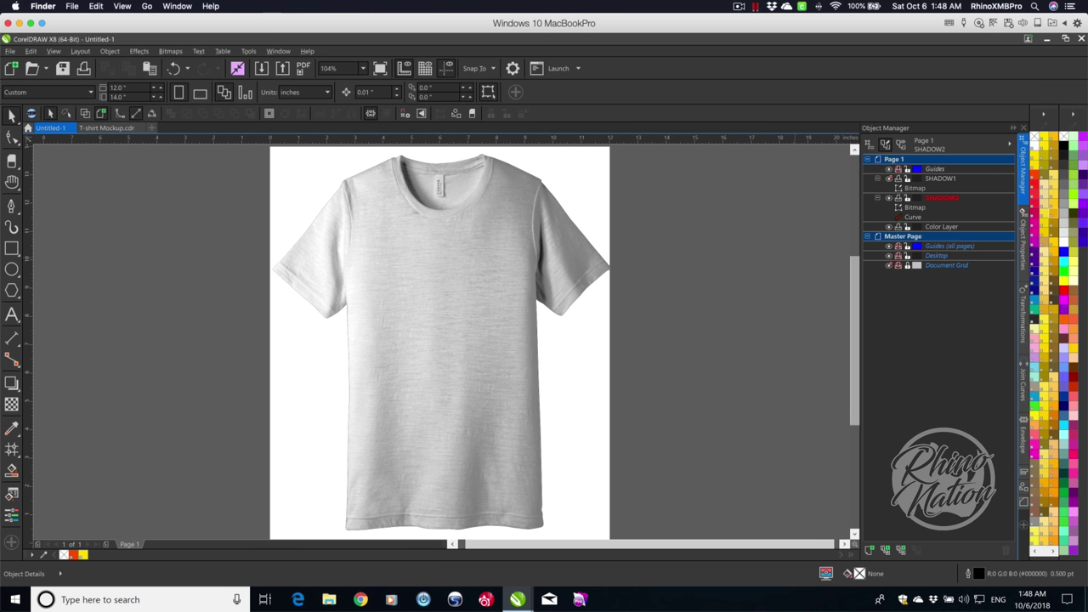
Move the T-shirt outline curve from SHADOW2 to the Color Layer and clear the selection.
left_click(913, 217)
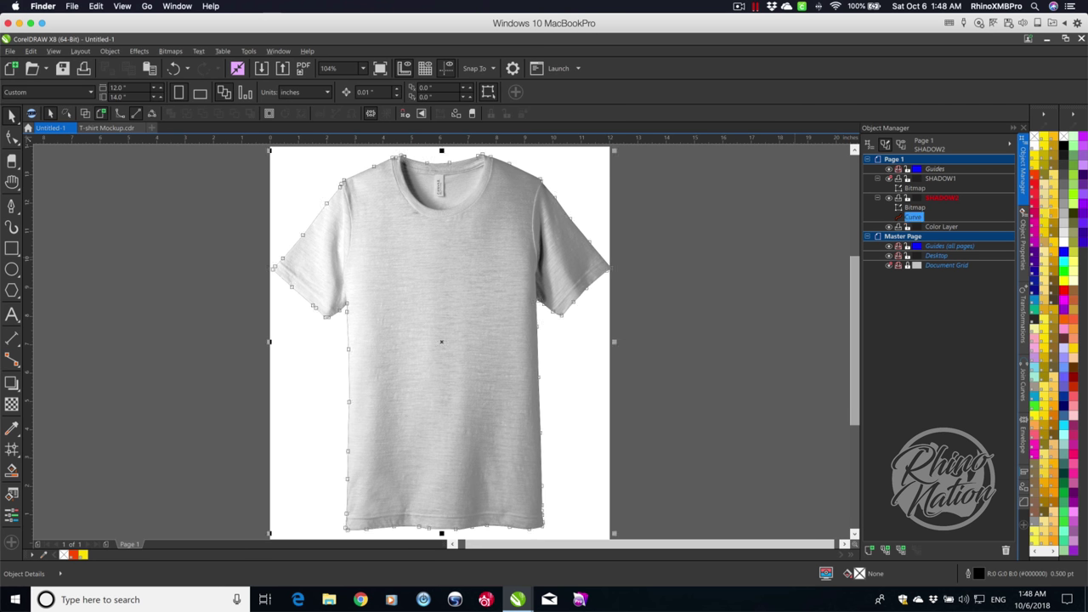
left_click_drag(913, 216, 941, 227)
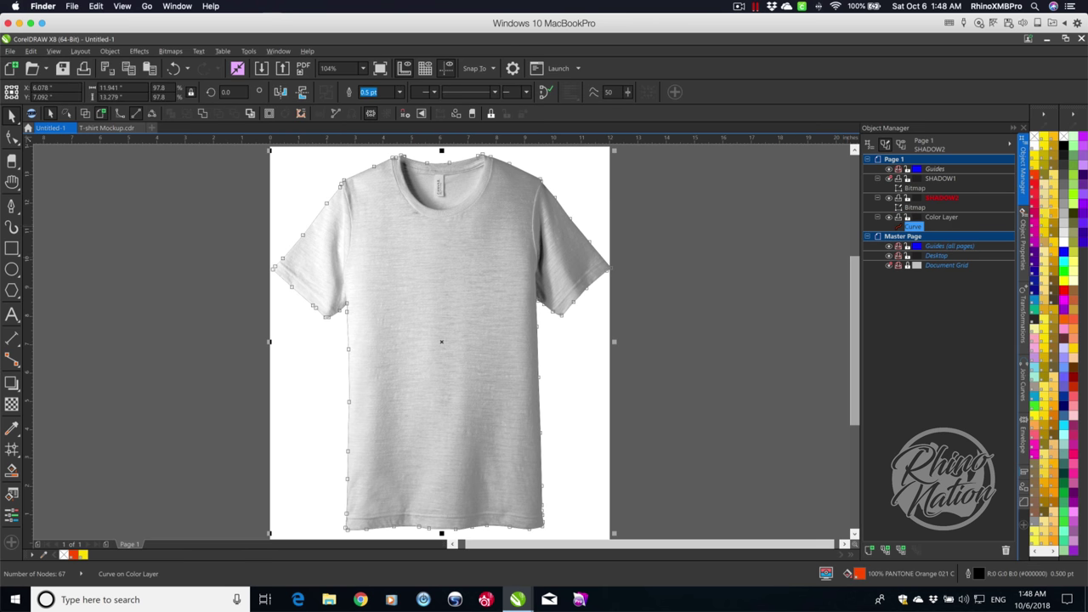
key("Escape")
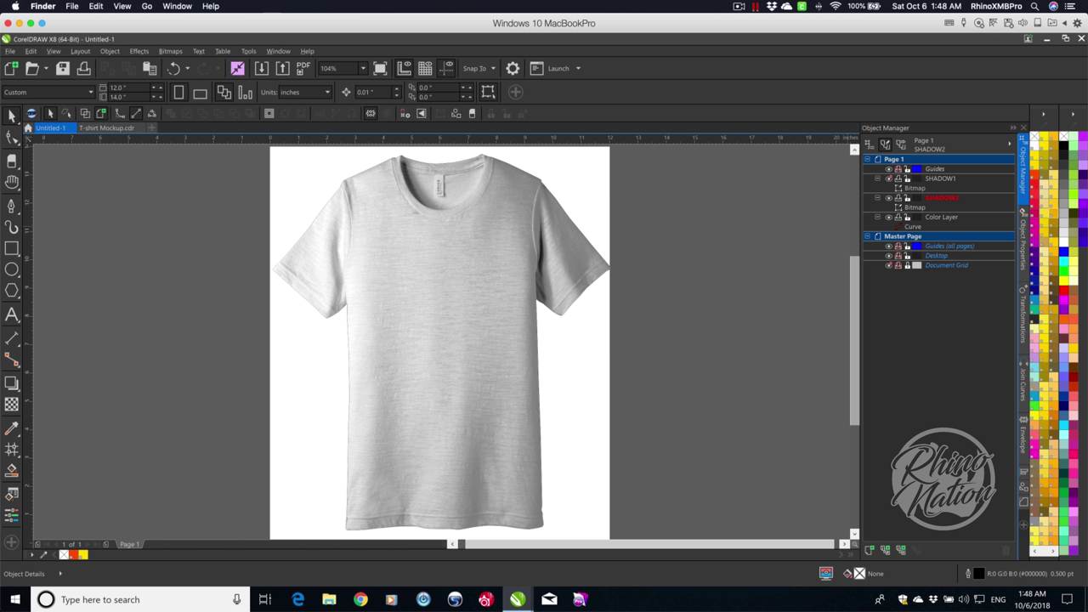
Add a new layer named ARTWORK/LOGO and place it between SHADOW1 and SHADOW2.
left_click(869, 550)
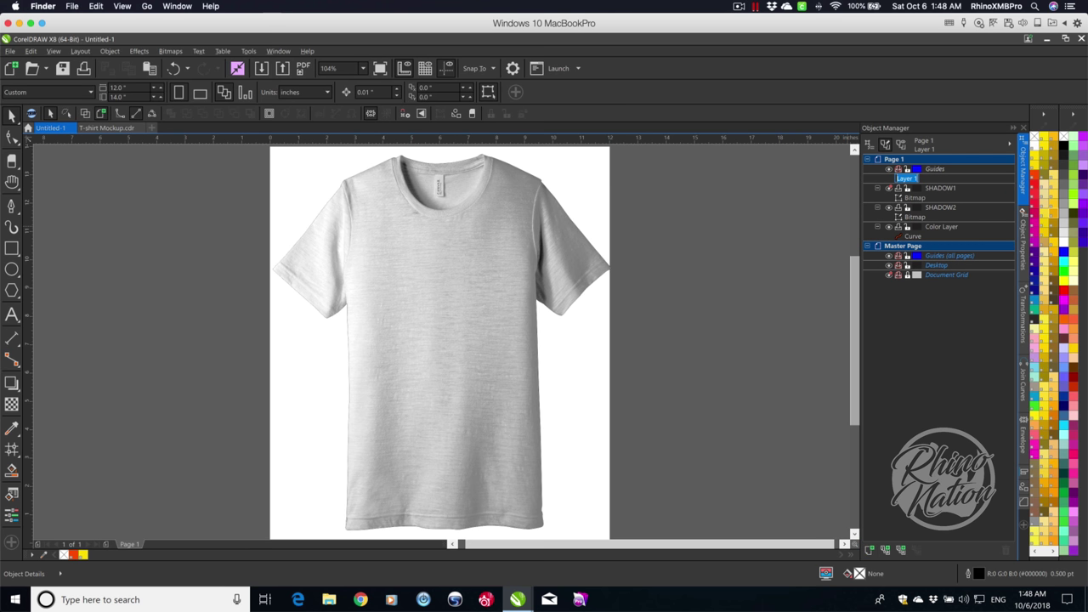
type("ARTWORK")
type("LPG")
key("BackSpace")
key("BackSpace")
type("OGO")
key("Return")
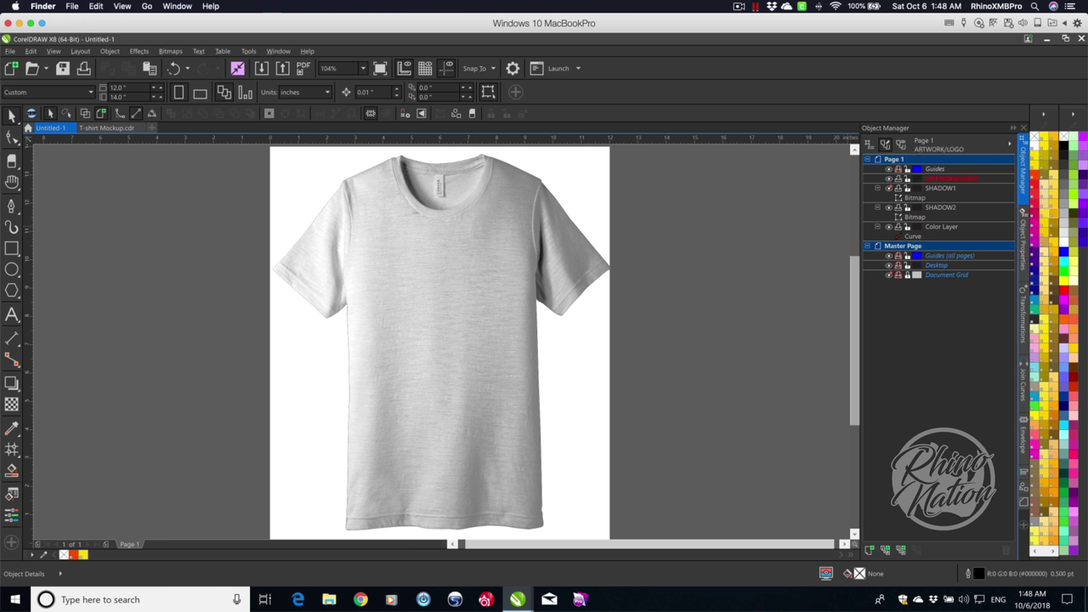
left_click(952, 178)
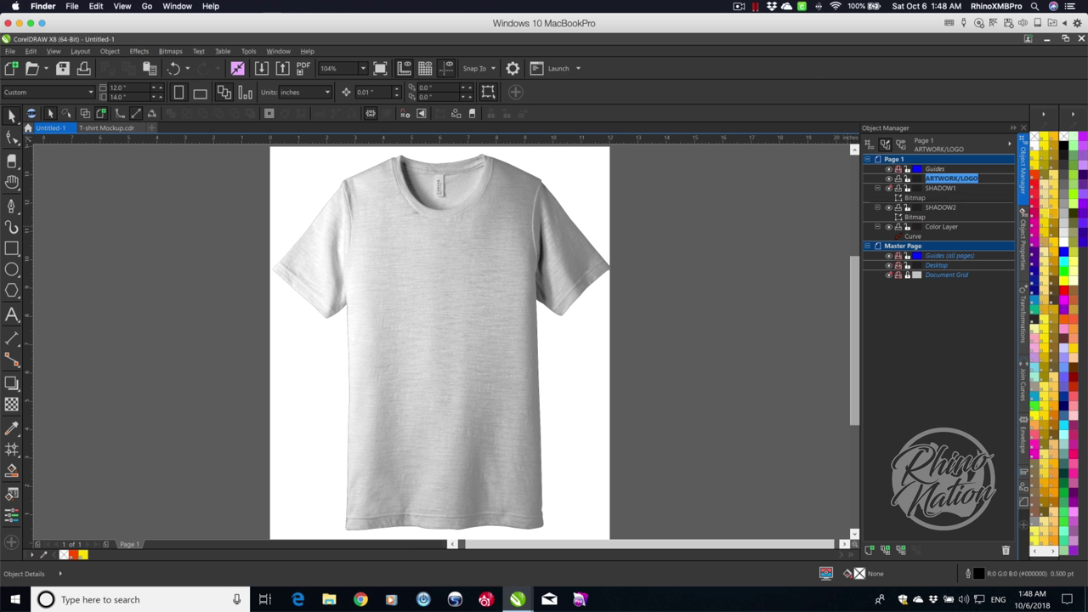
left_click_drag(952, 179, 950, 203)
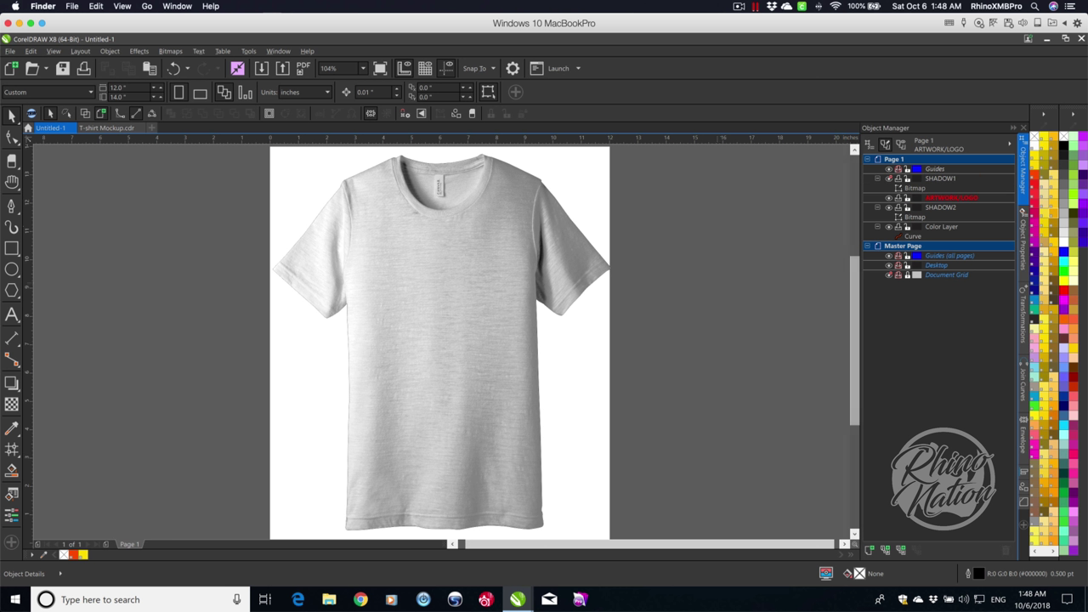
Make the SHADOW1 layer visible and apply a uniform transparency with the Multiply merge mode to its bitmap.
left_click(889, 178)
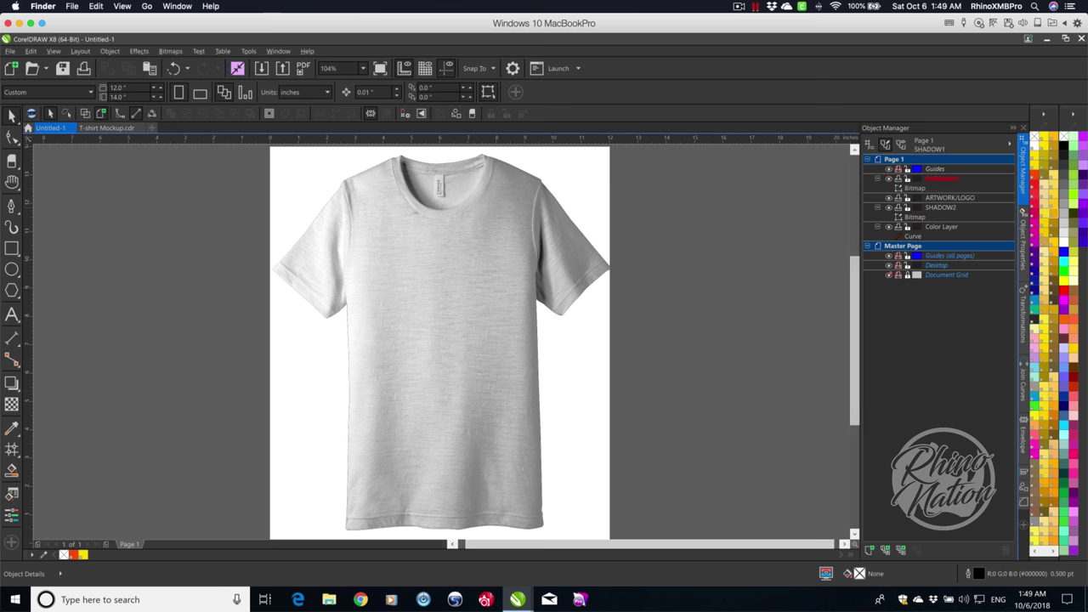
left_click(914, 187)
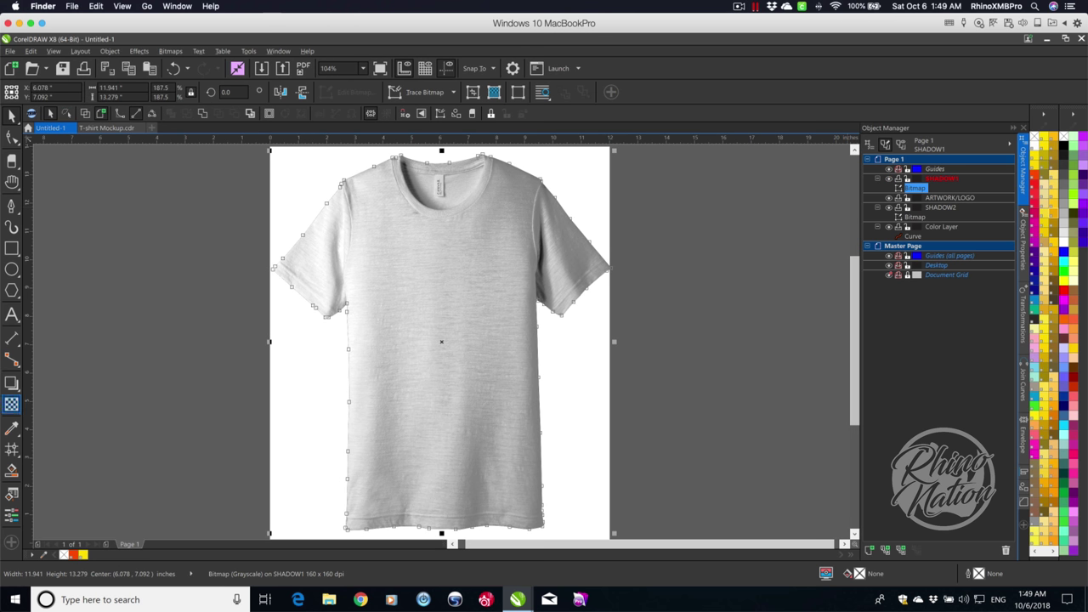
left_click(11, 405)
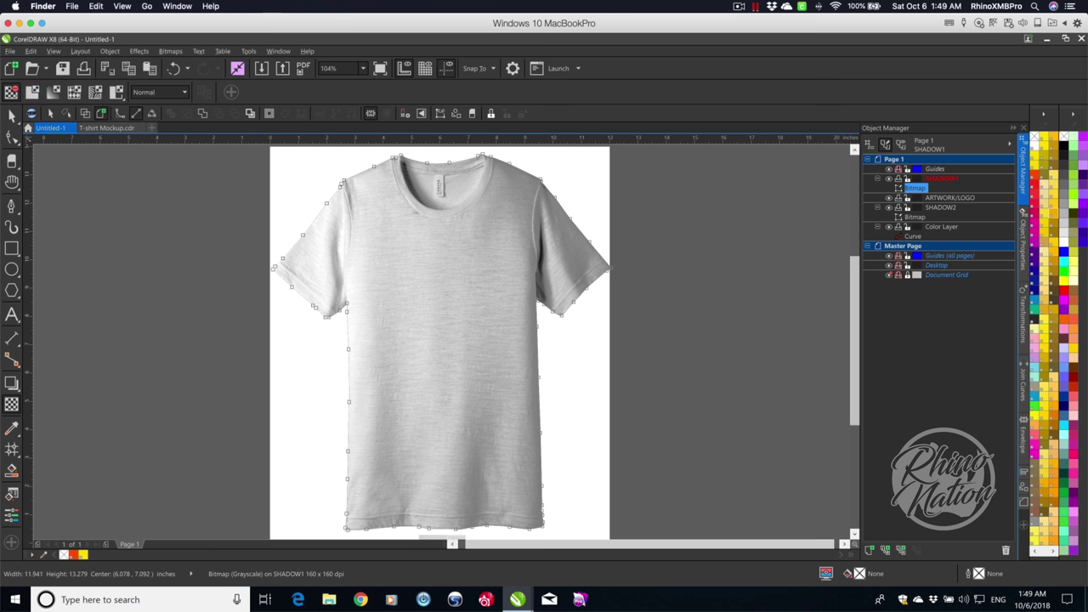
left_click(32, 92)
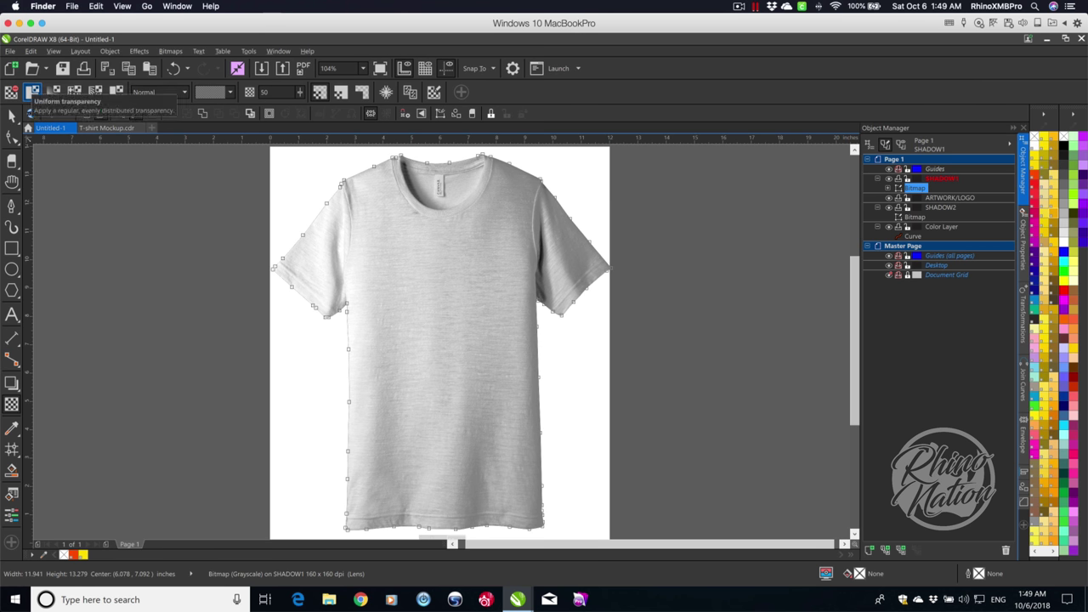
left_click(159, 92)
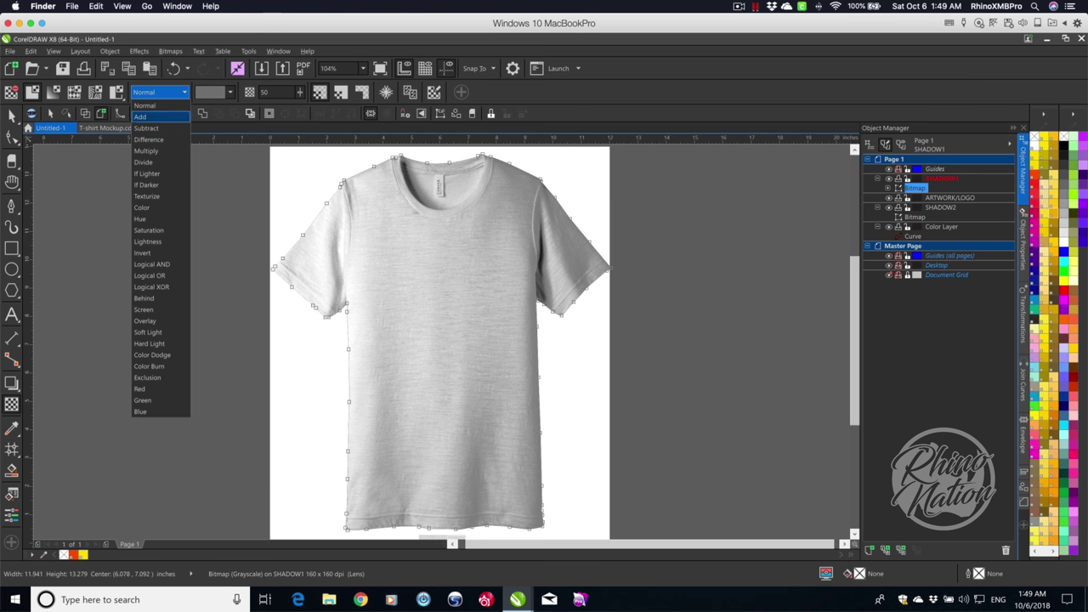
left_click(146, 151)
Lower the transparency amount of the SHADOW1 bitmap to strengthen its shading.
left_click(300, 92)
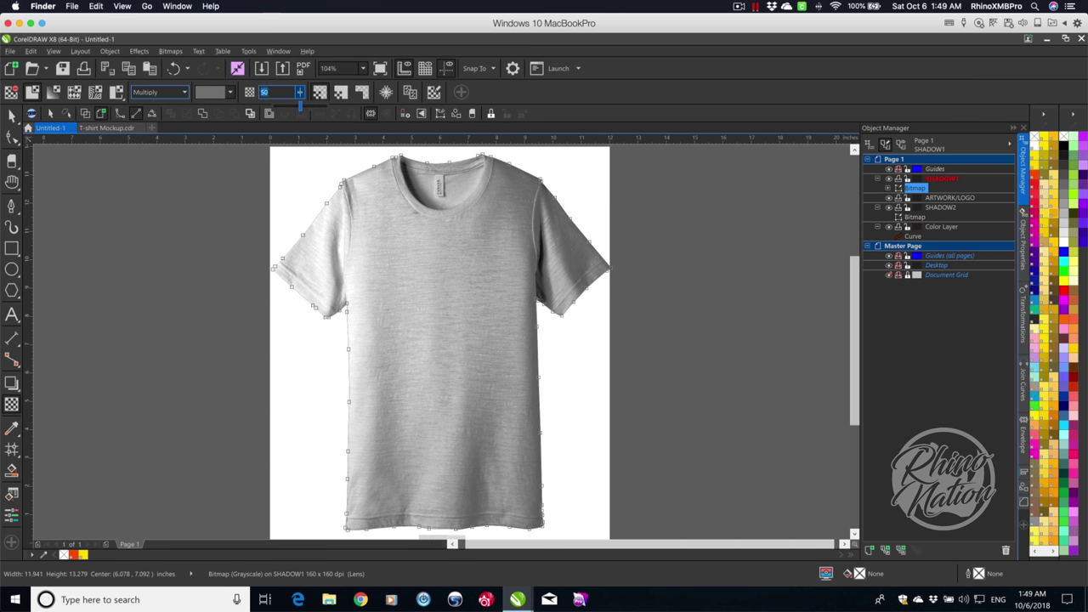
left_click(300, 92)
left_click(300, 92)
left_click_drag(299, 106, 273, 106)
Apply a uniform transparency with the Multiply merge mode to the SHADOW2 bitmap and lower its transparency amount.
left_click(940, 207)
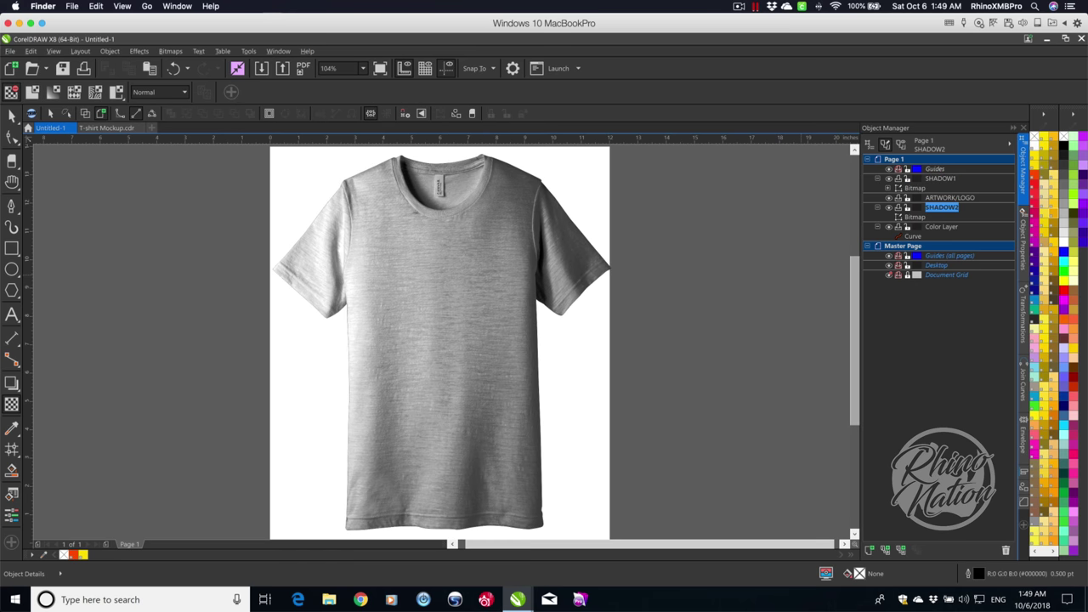
left_click(914, 217)
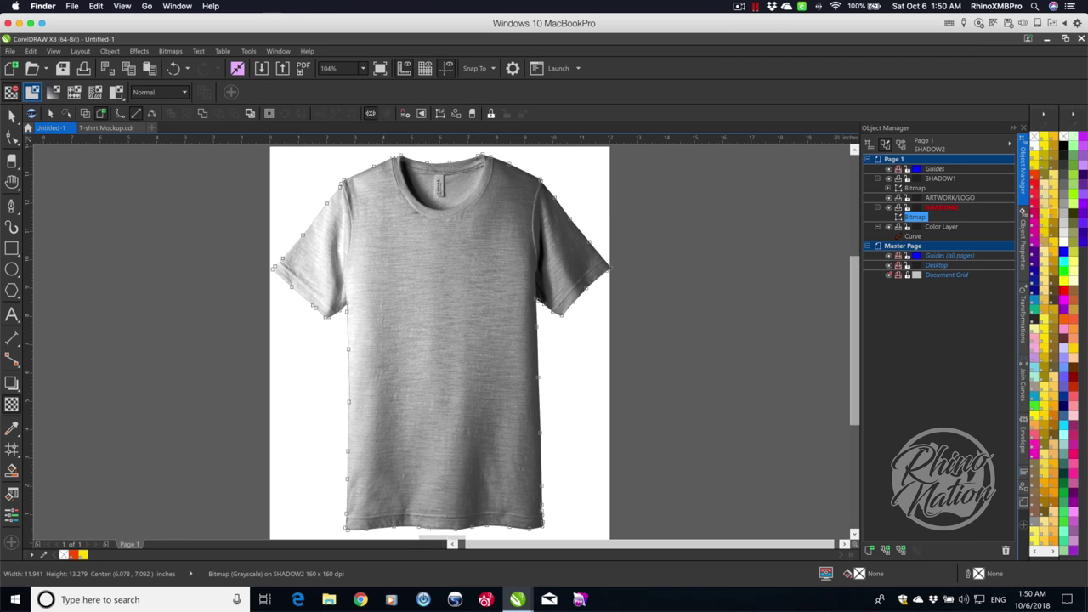
left_click(117, 92)
left_click(184, 92)
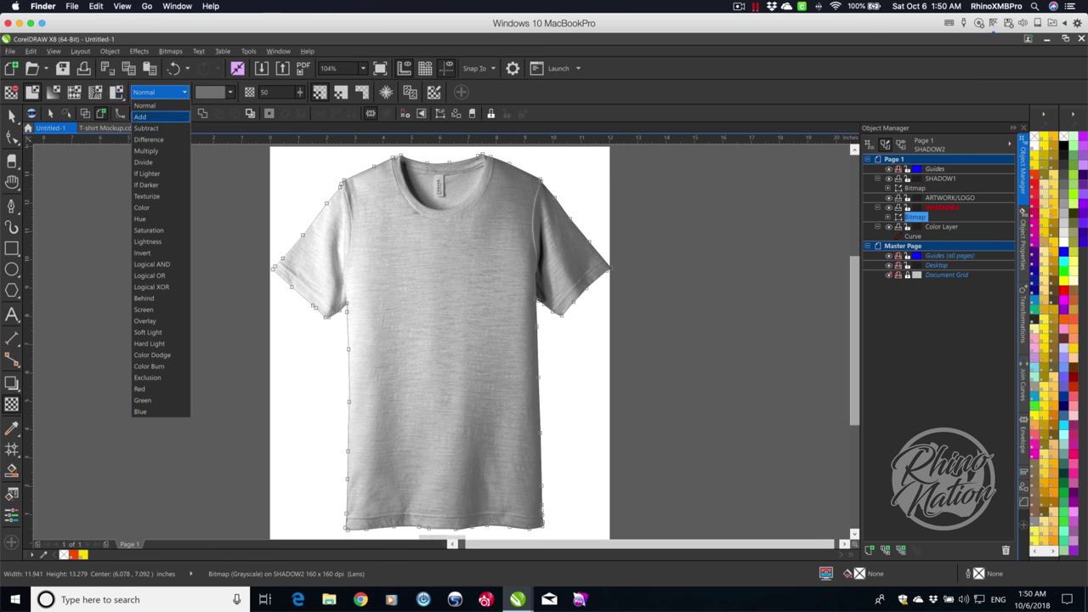
left_click(153, 150)
left_click_drag(299, 92, 267, 106)
key("Escape")
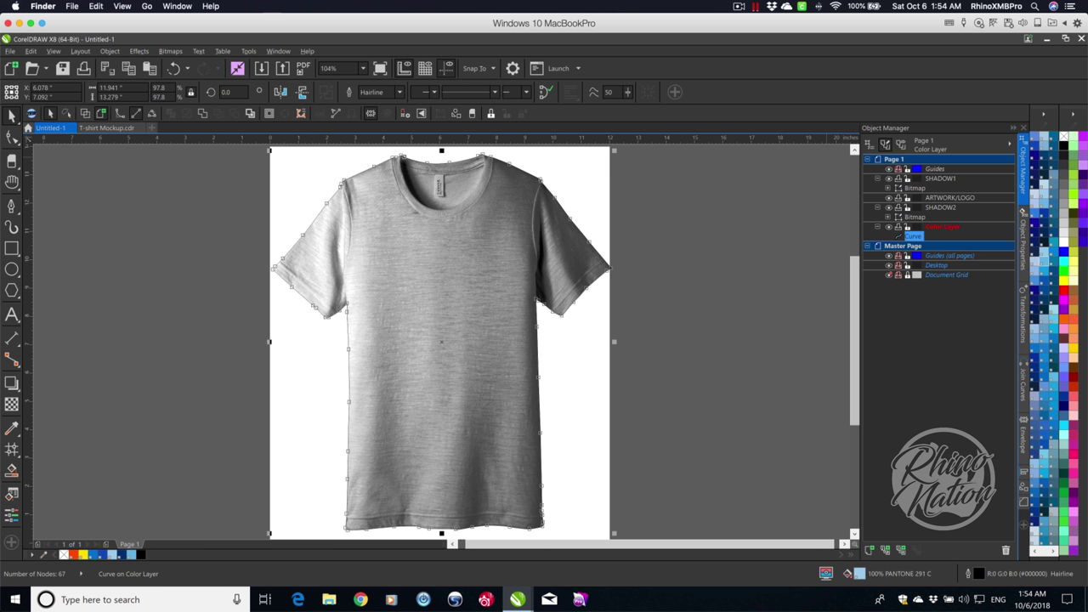
Remove the outline from the shirt curve on the Color Layer and set its fill to PANTONE 285 C.
right_click(1063, 136)
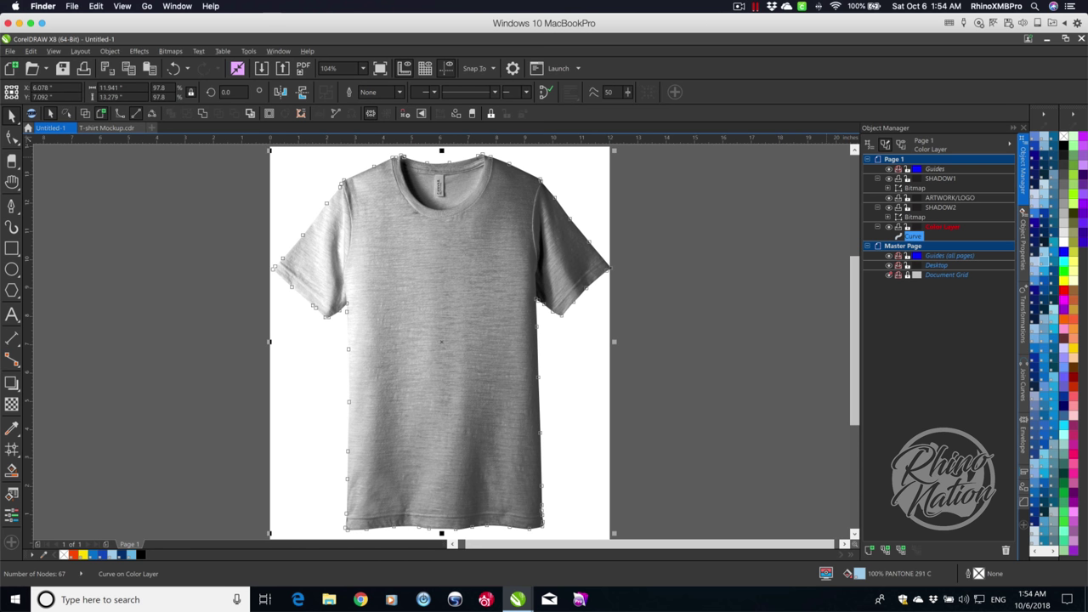
left_click(1035, 552)
scroll(1043, 335, "up", 1)
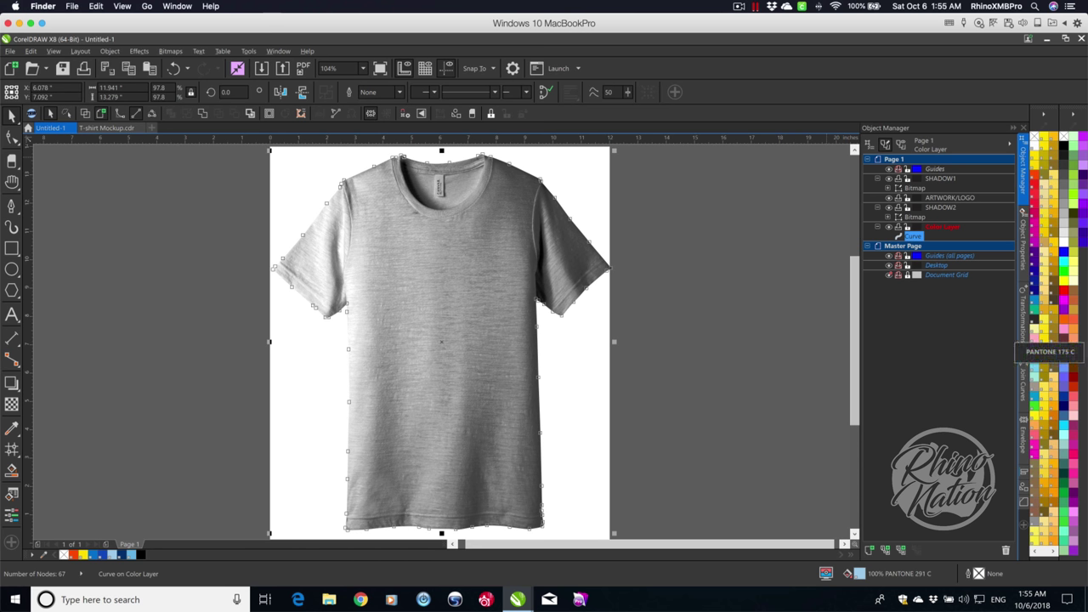
scroll(1044, 335, "down", 2)
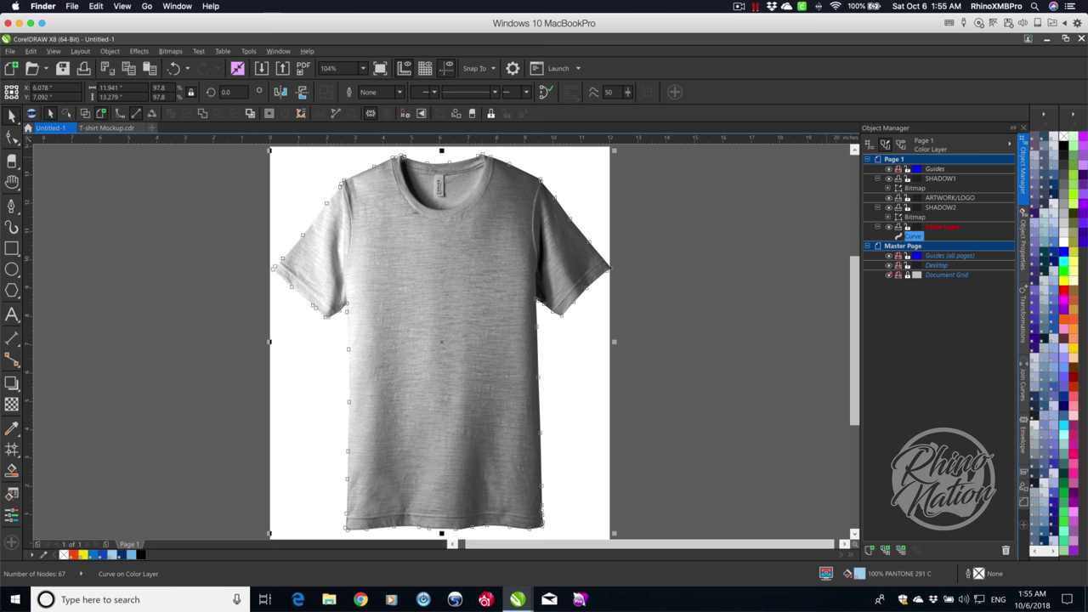
scroll(1045, 340, "down", 3)
scroll(1046, 340, "down", 3)
left_click(1054, 351)
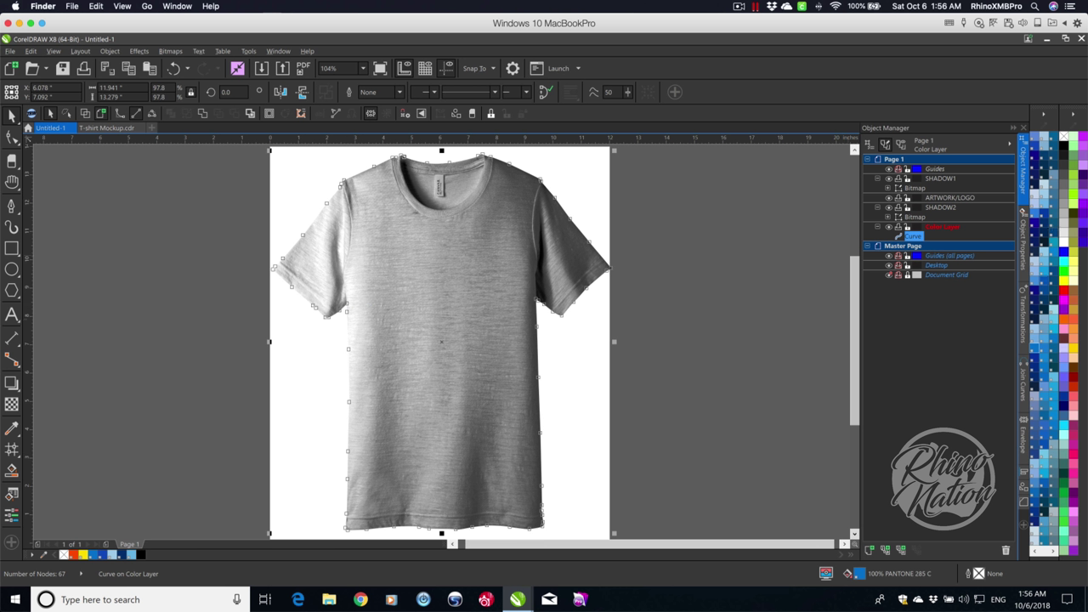
Close the gaps in the shirt curve with Join Curves, using the Extend method and a 0.1" gap tolerance.
left_click(1024, 382)
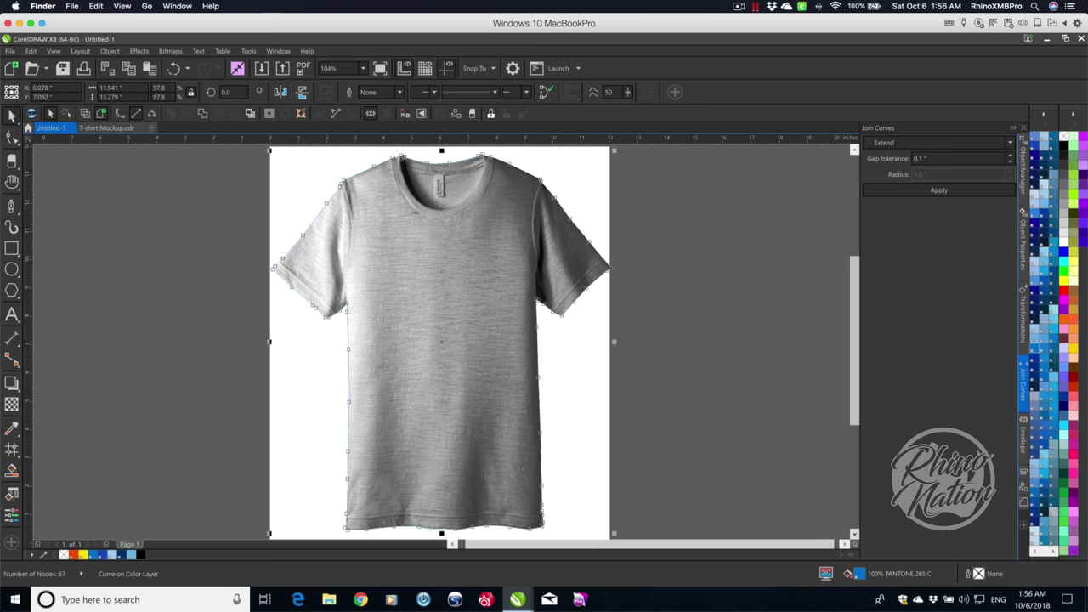
left_click(278, 51)
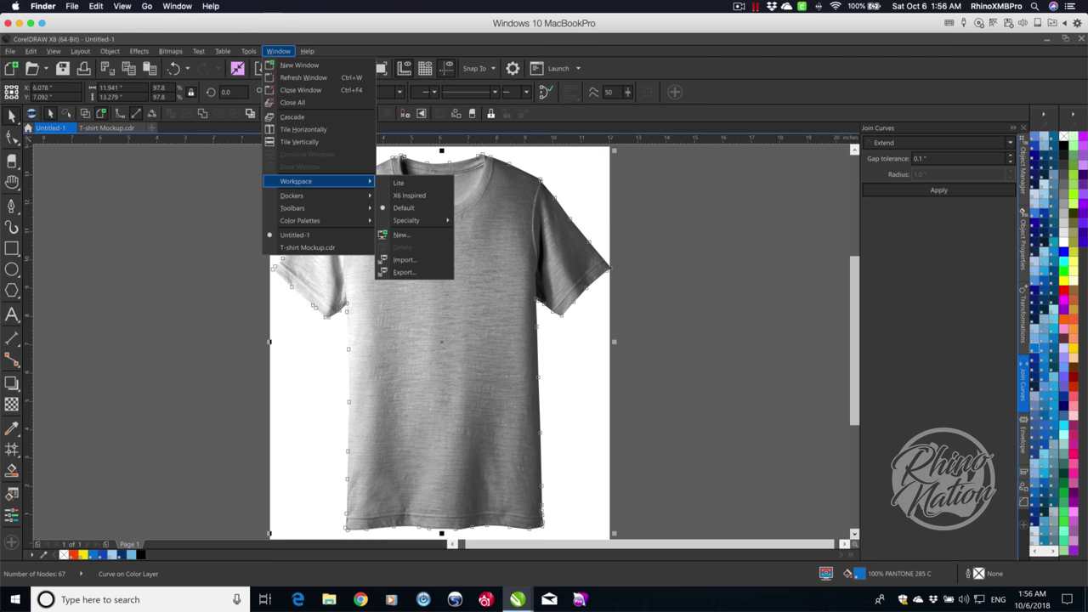
mouse_move(323, 195)
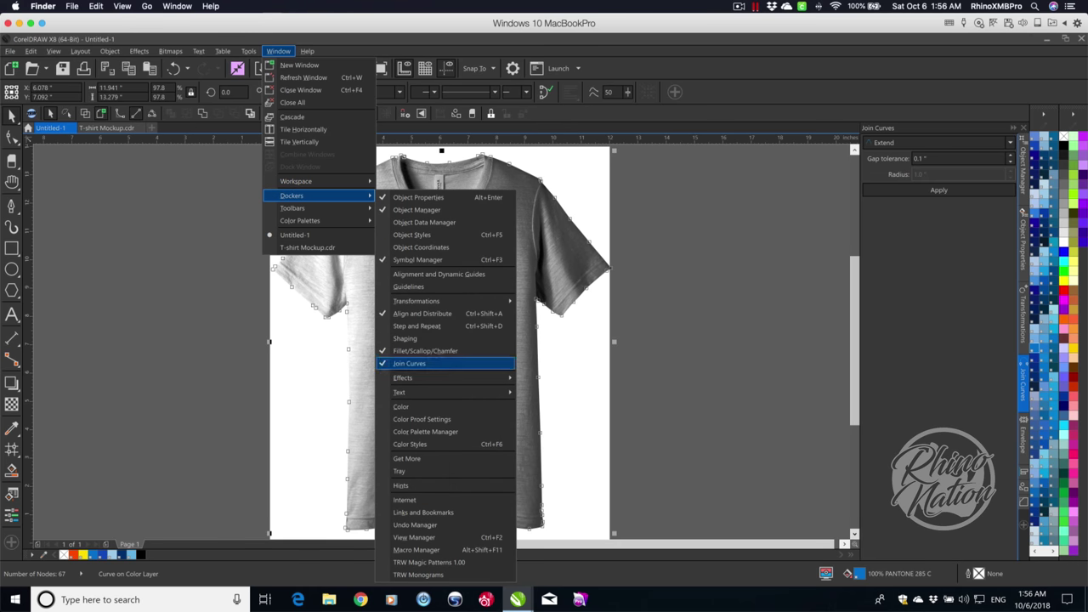
left_click(409, 363)
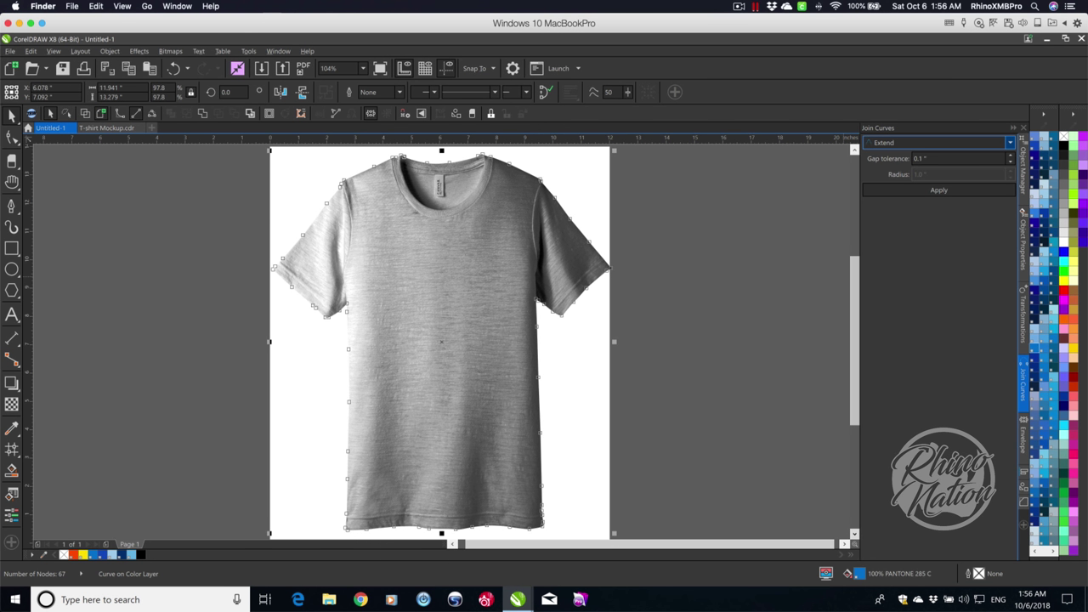
left_click(938, 142)
left_click(884, 154)
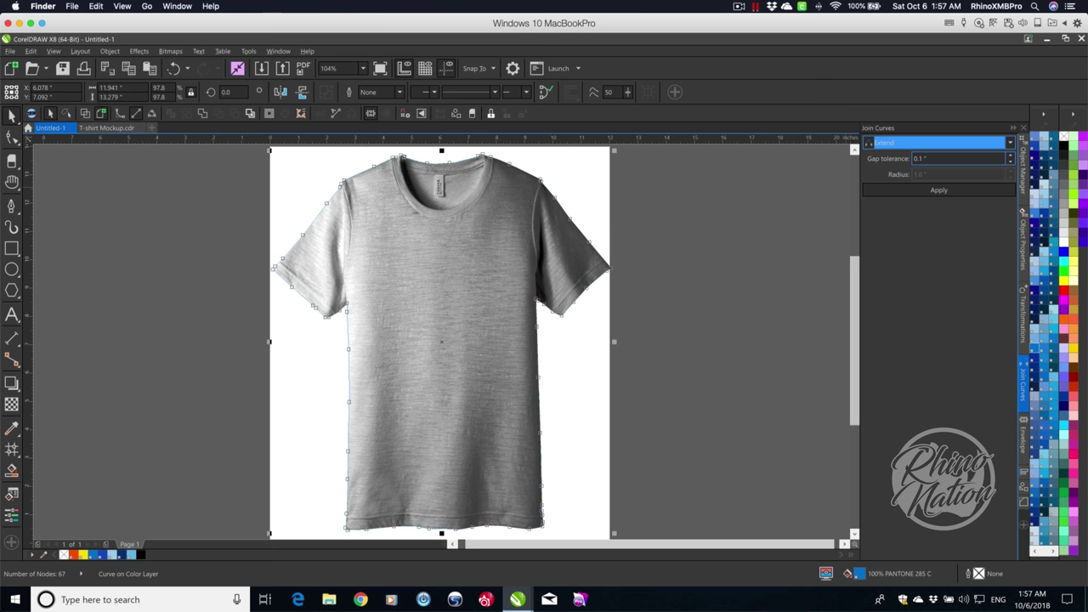
left_click(939, 189)
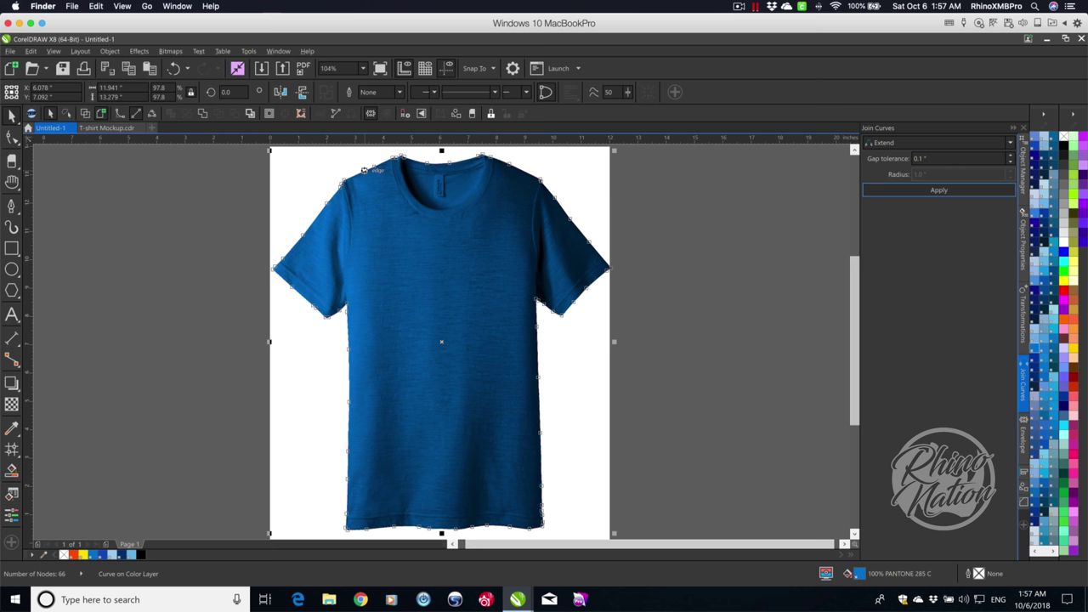
left_click(1022, 166)
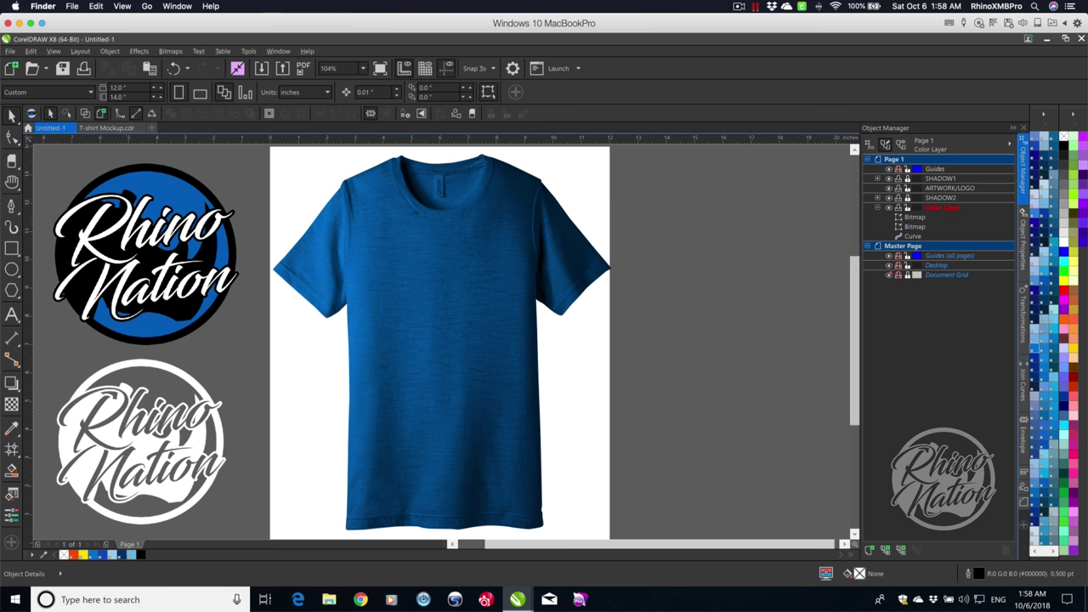
Place the white Rhino Nation logo on the shirt's chest, scale it to about 5.5 inches wide and centre it horizontally.
left_click(141, 441)
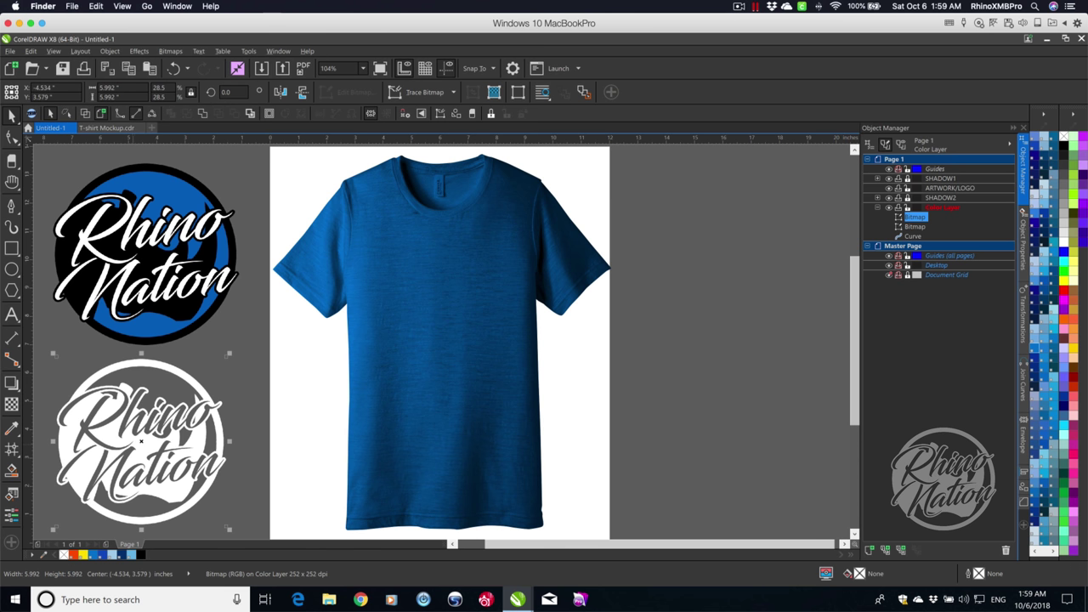
left_click_drag(141, 441, 441, 308)
left_click_drag(530, 397, 517, 384)
left_click_drag(435, 303, 442, 302)
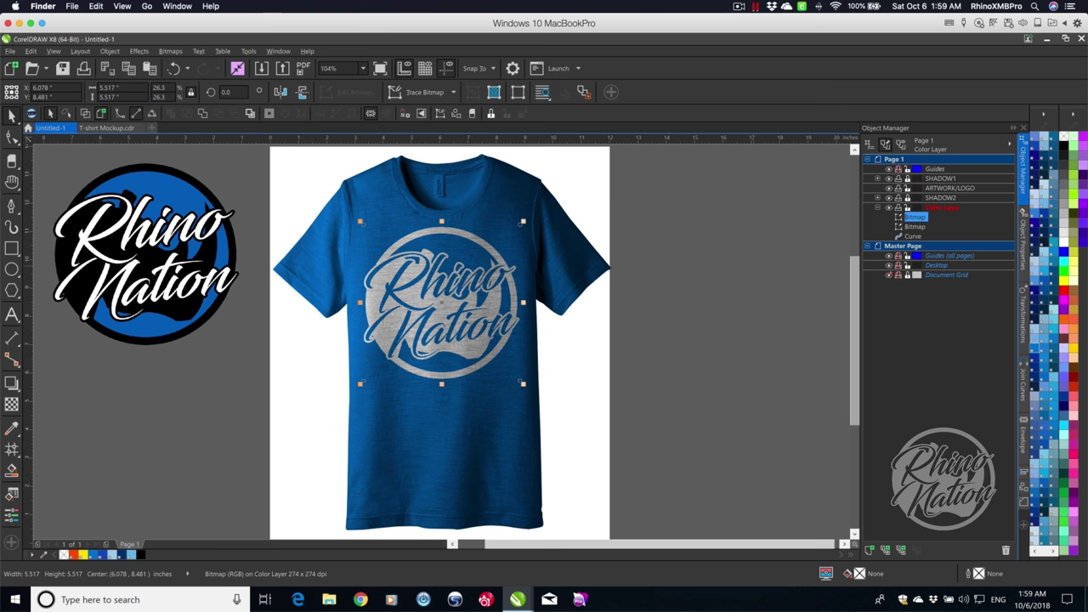
Move both logo bitmaps from the Color Layer to the ARTWORK/LOGO layer.
left_click(915, 227, "shift")
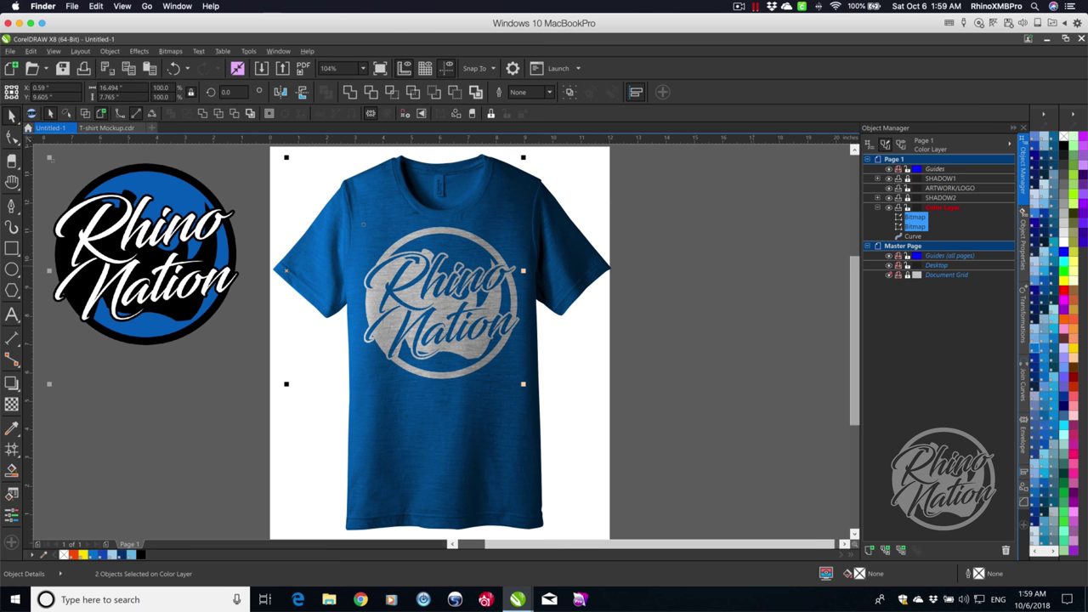
left_click_drag(914, 227, 949, 188)
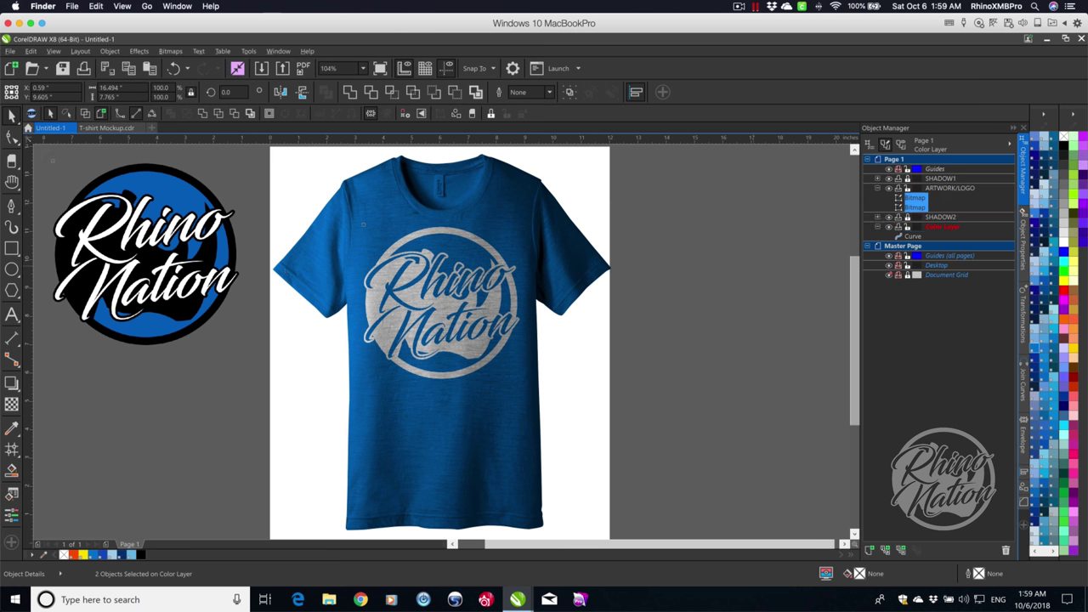
left_click_drag(442, 335, 443, 336)
key("Escape")
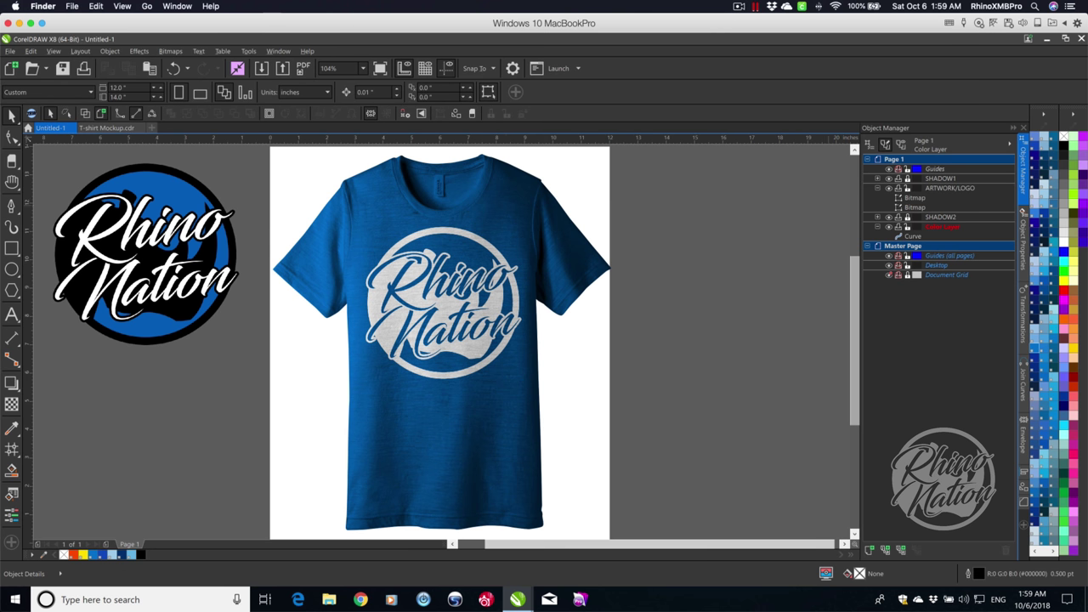
Unlock the SHADOW1 layer and adjust the transparency amount of its bitmap to tune the shading over the logo.
left_click(940, 178)
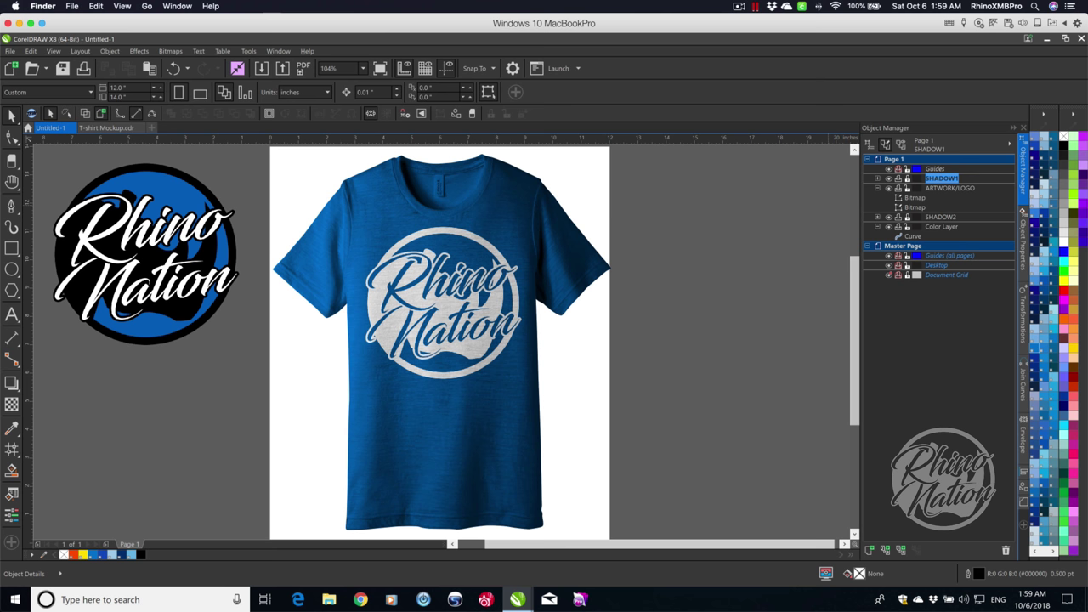
left_click(907, 179)
left_click(914, 188)
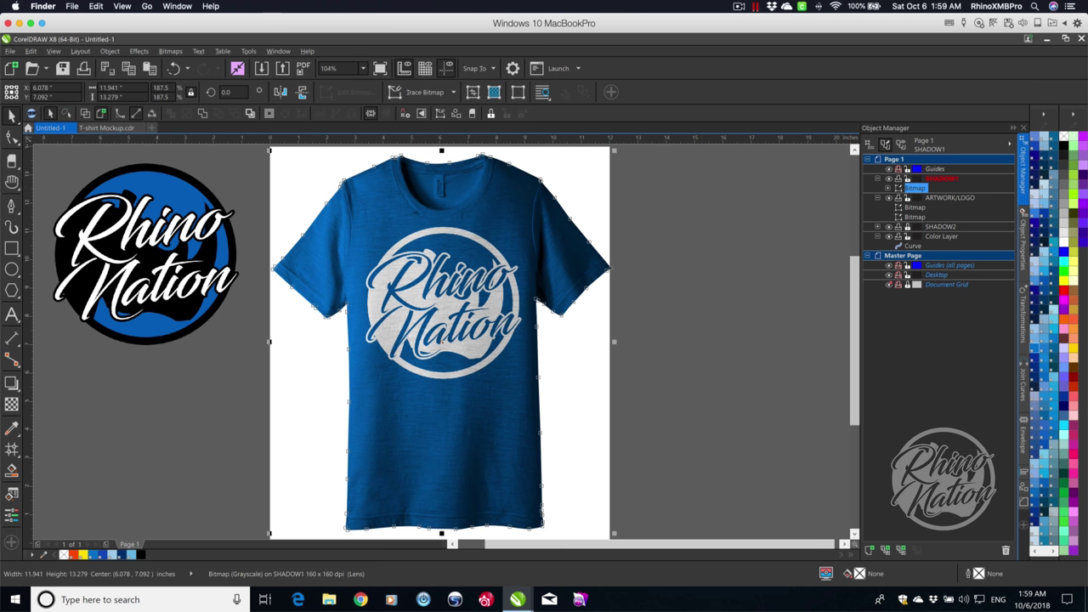
left_click(12, 404)
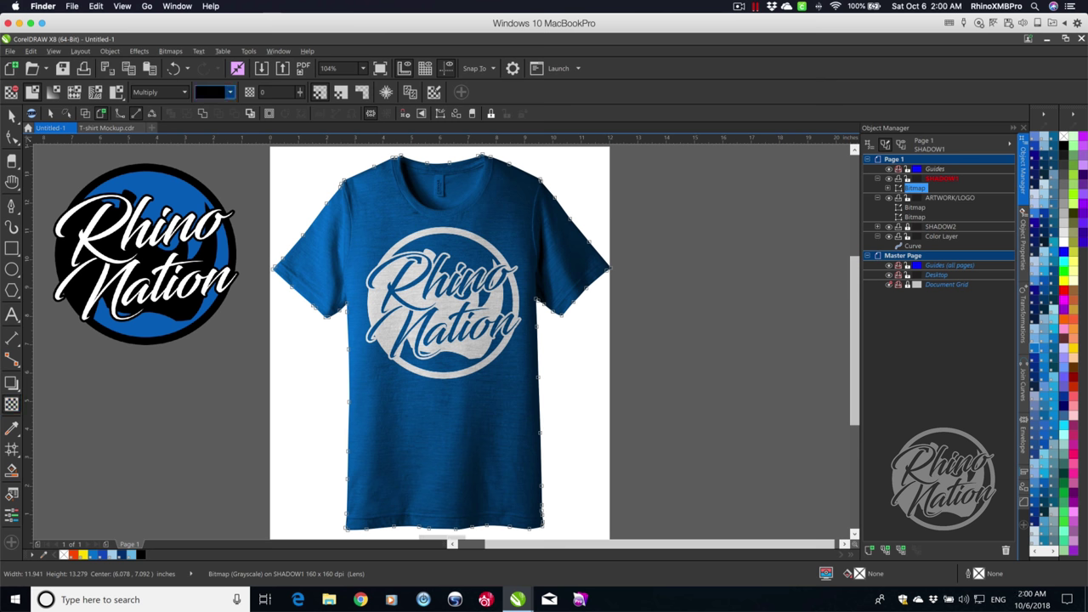
mouse_move(300, 92)
left_mouse_down()
mouse_move(301, 105)
mouse_move(316, 106)
left_mouse_up()
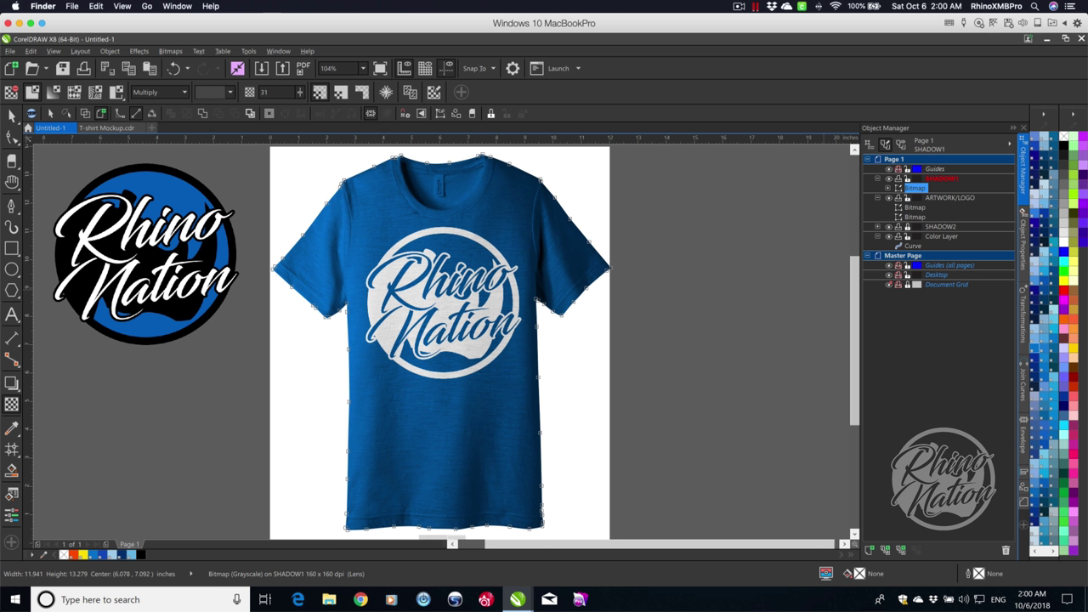
left_click_drag(300, 92, 278, 94)
key("Return")
key("Escape")
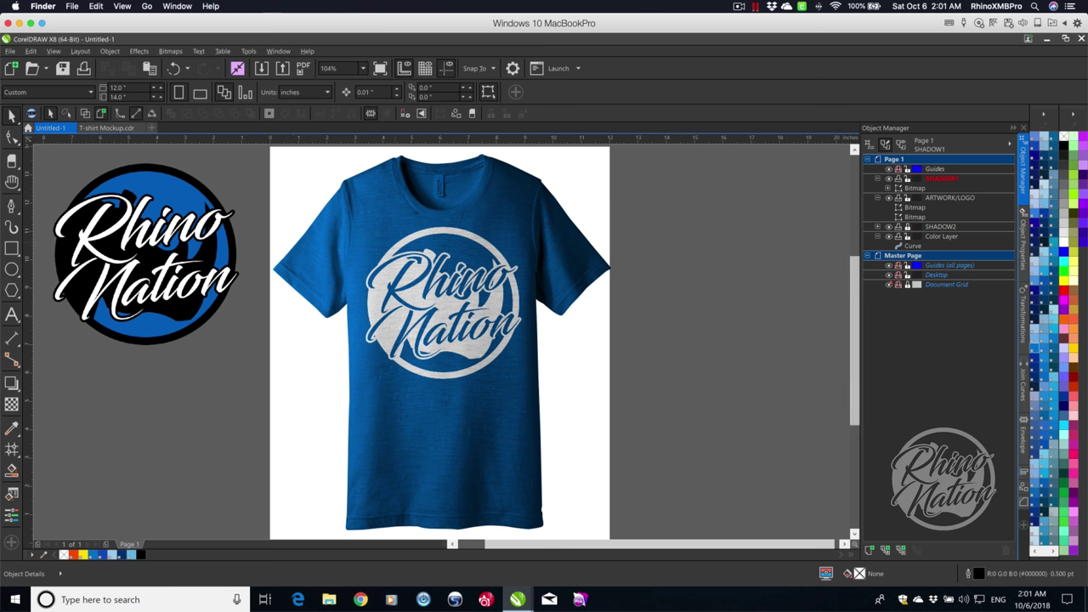
Trace the neck label with the Pen tool as a closed four-sided shape about 0.29 by 0.76 inches.
scroll(446, 186, "up", 2)
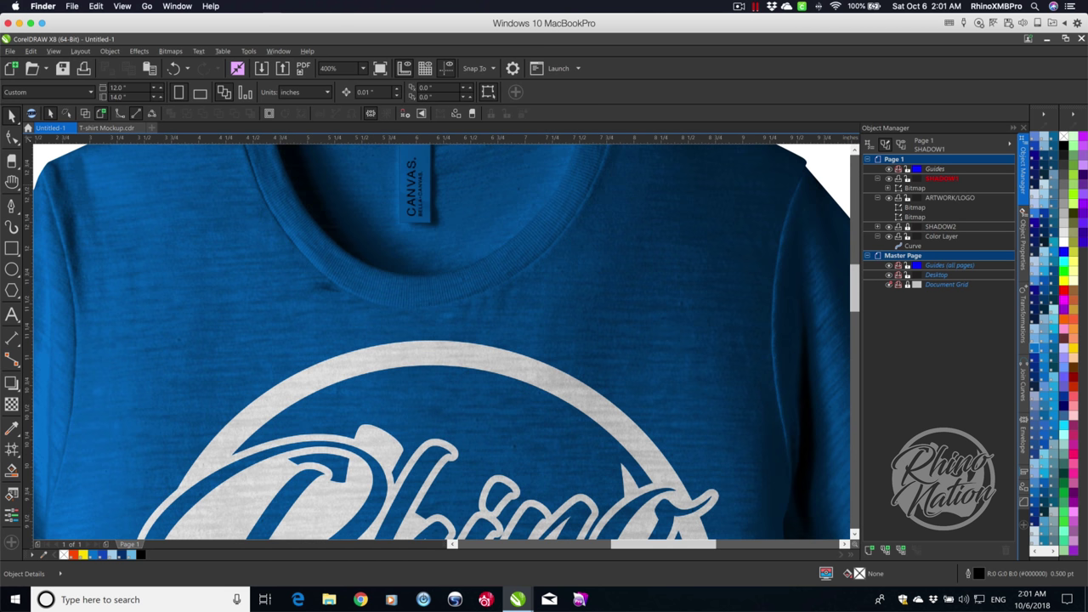
scroll(186, 187, "up", 3)
scroll(186, 175, "up", 1)
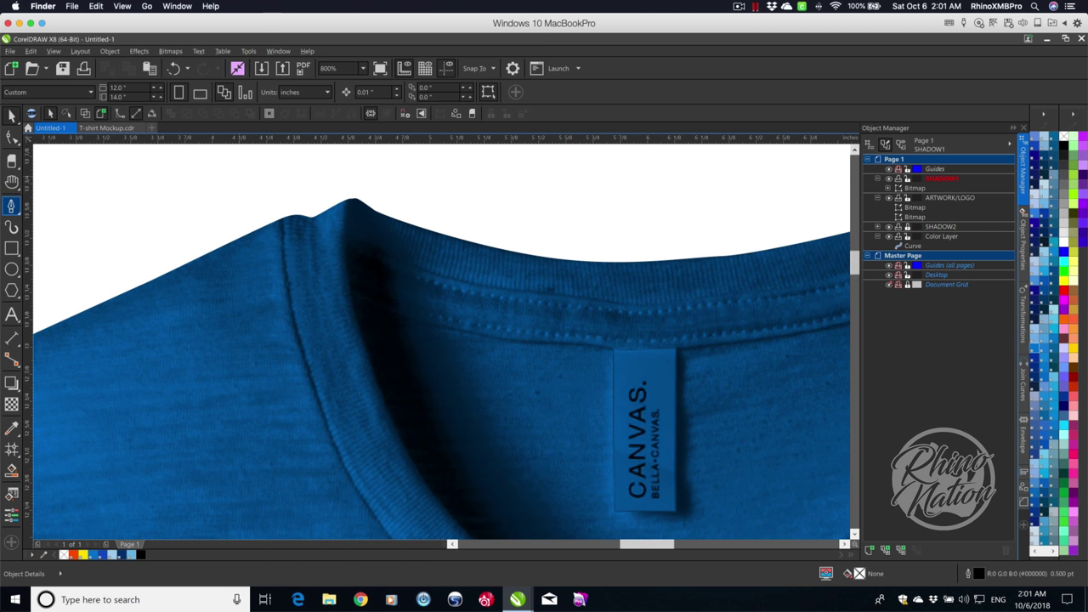
left_click(11, 205)
scroll(614, 271, "down", 1)
left_click(614, 271)
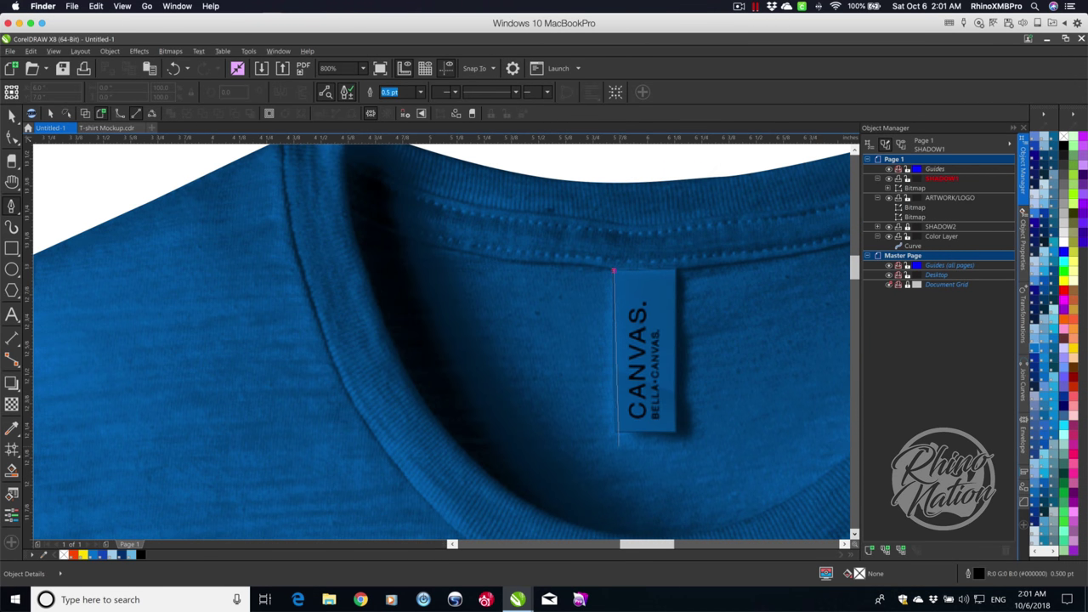
left_click(612, 433)
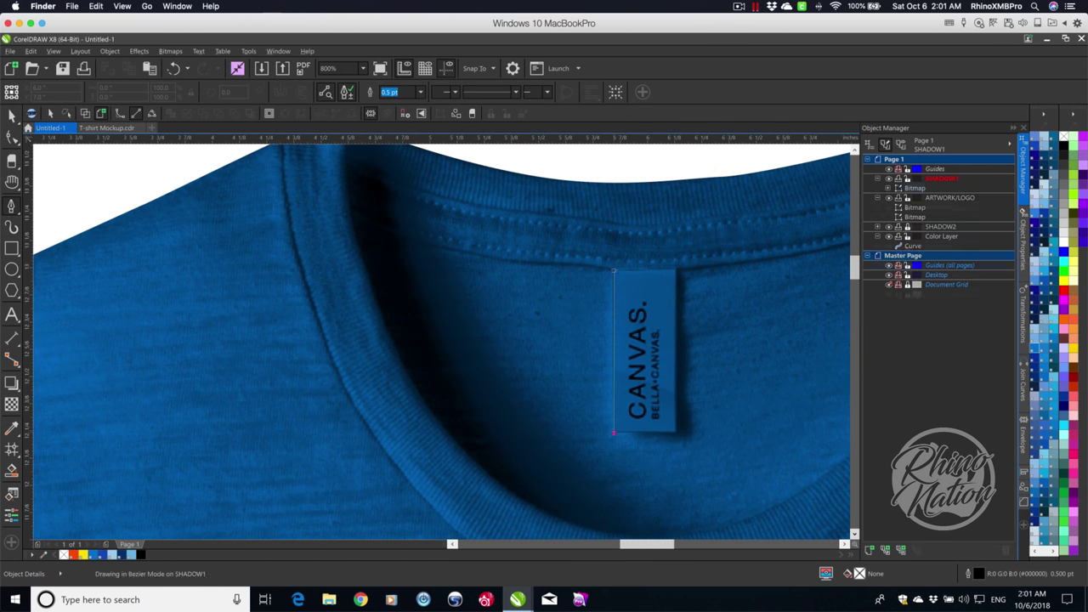
left_click(677, 434)
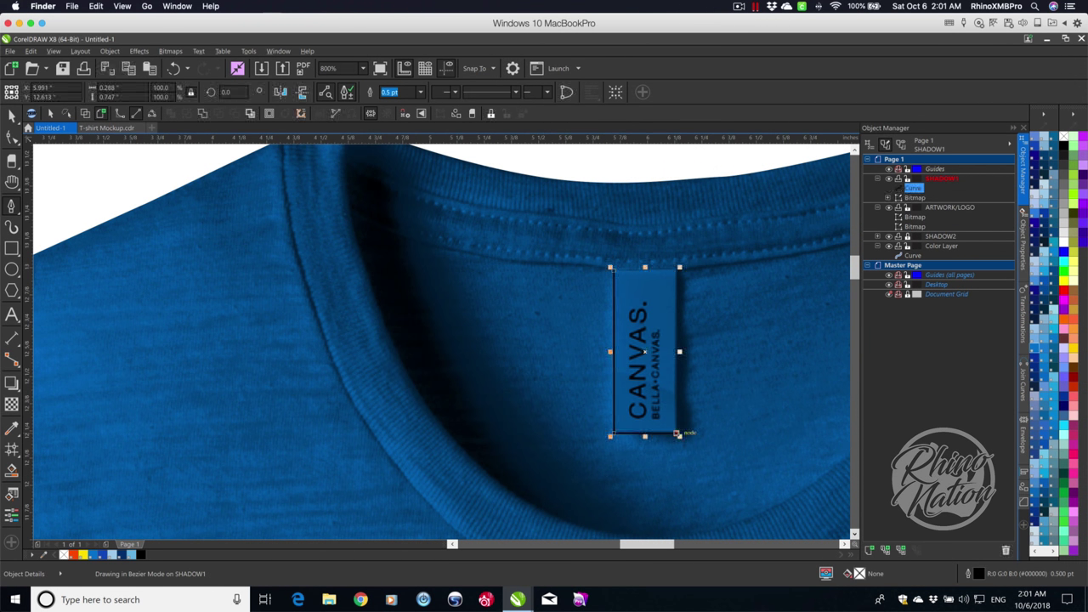
double_click(678, 267)
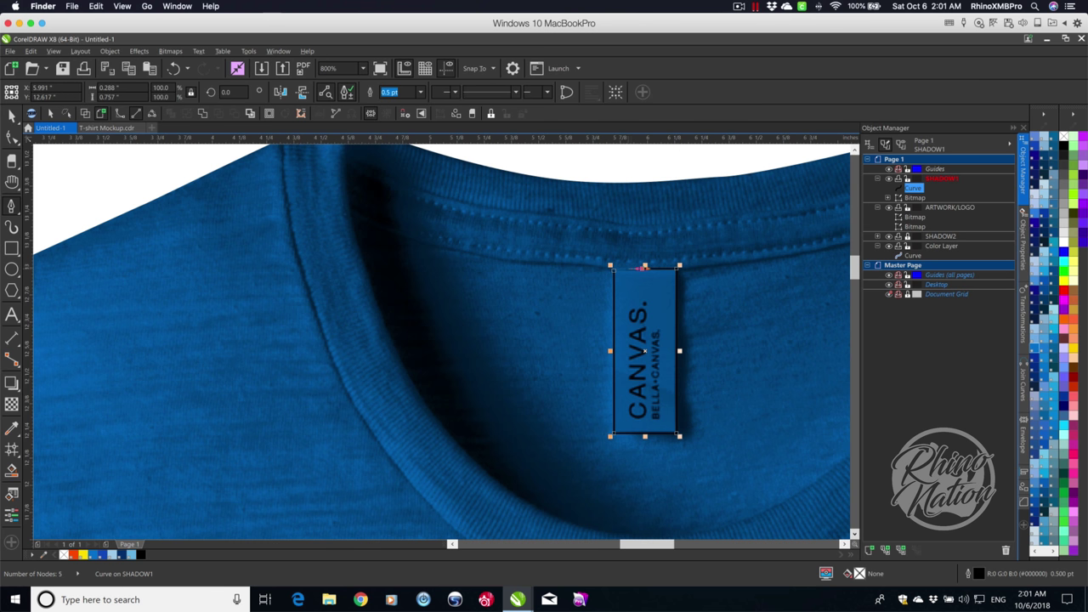
left_click(612, 267)
Add a node midway along the label shape's top edge and pull it slightly down to follow the collar seam.
key("F10")
double_click(641, 268)
mouse_move(642, 268)
left_mouse_down()
mouse_move(641, 283)
mouse_move(638, 271)
left_mouse_up()
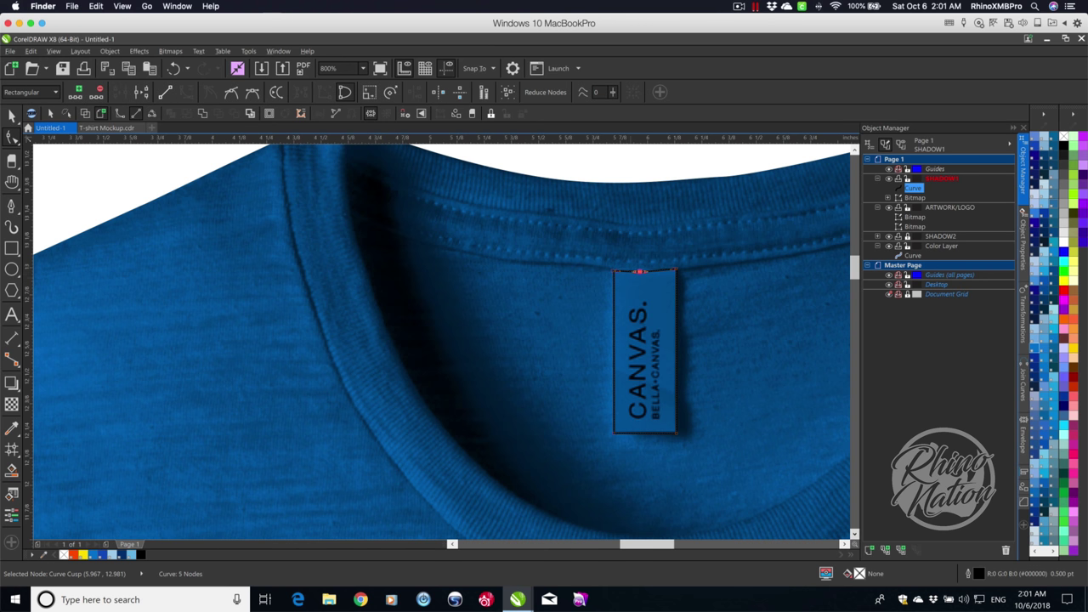
key("space")
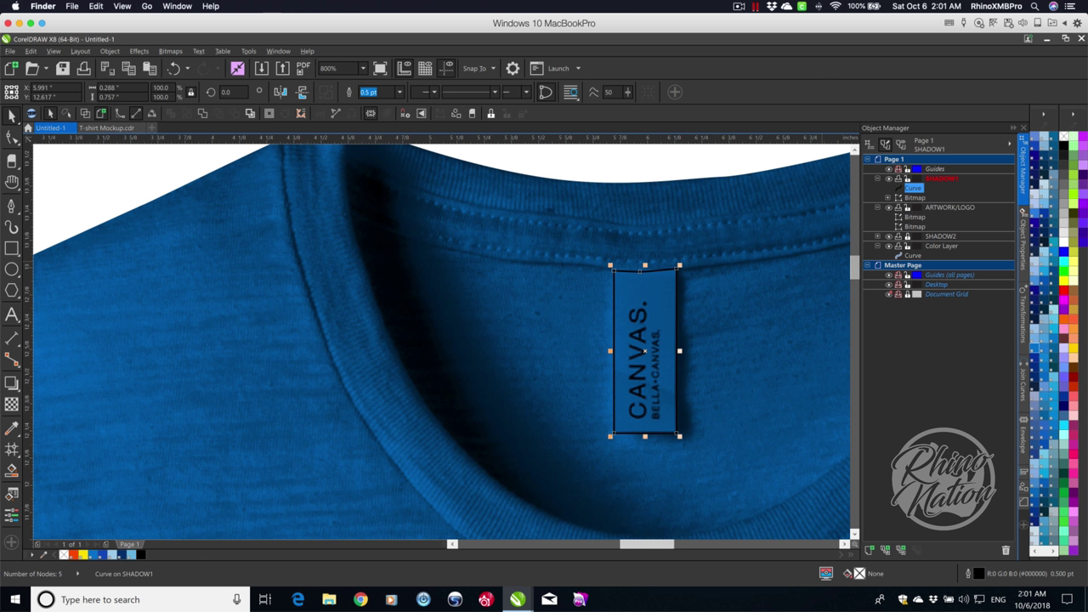
Remove the label shape's outline and fill it with the grey #999999.
right_click(1063, 136)
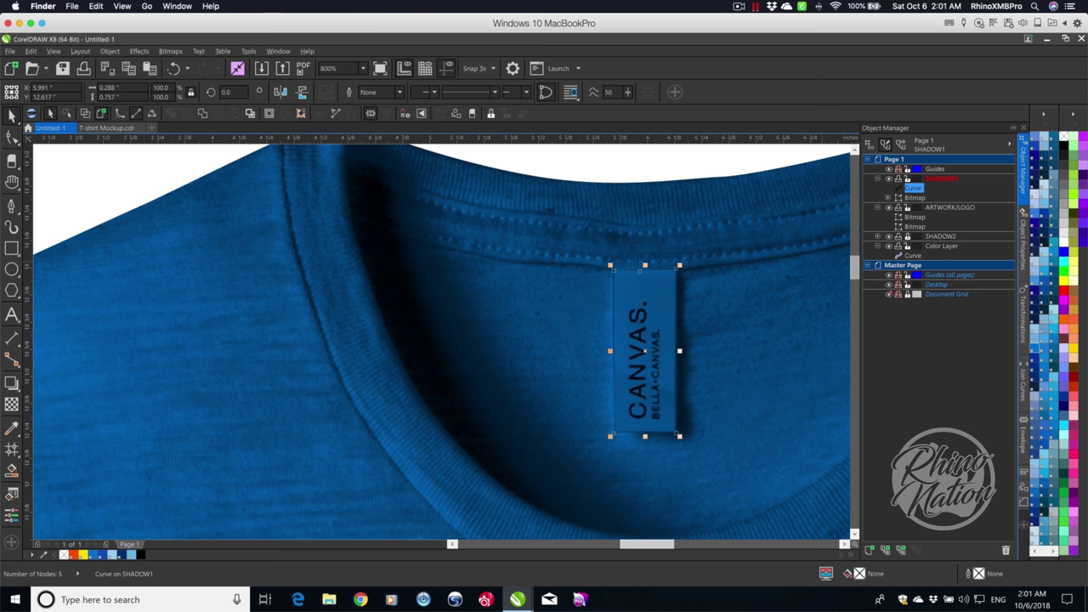
left_click(1035, 212)
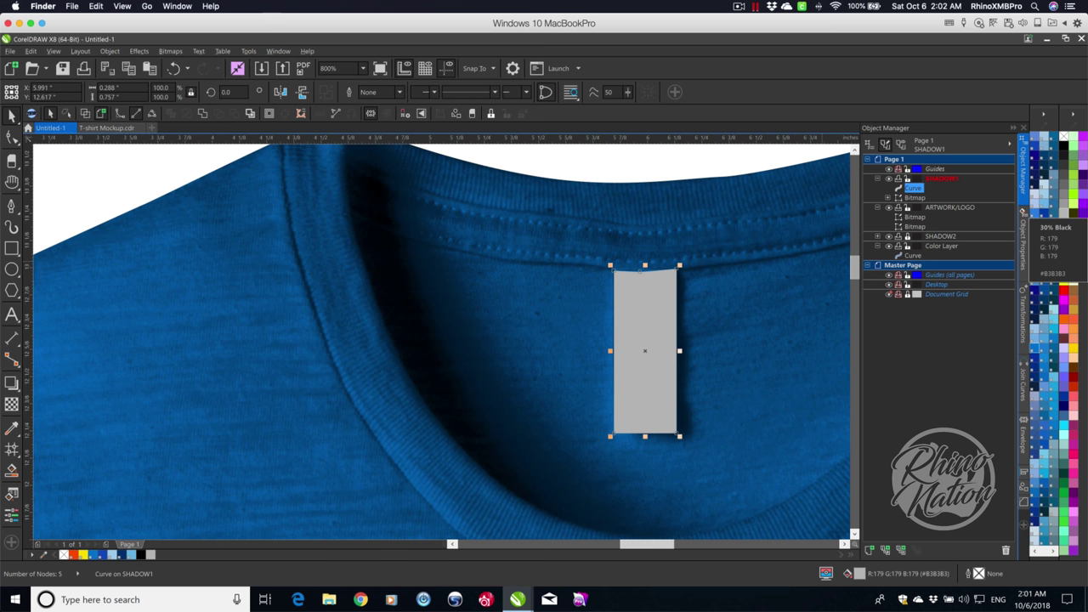
left_click(1063, 203)
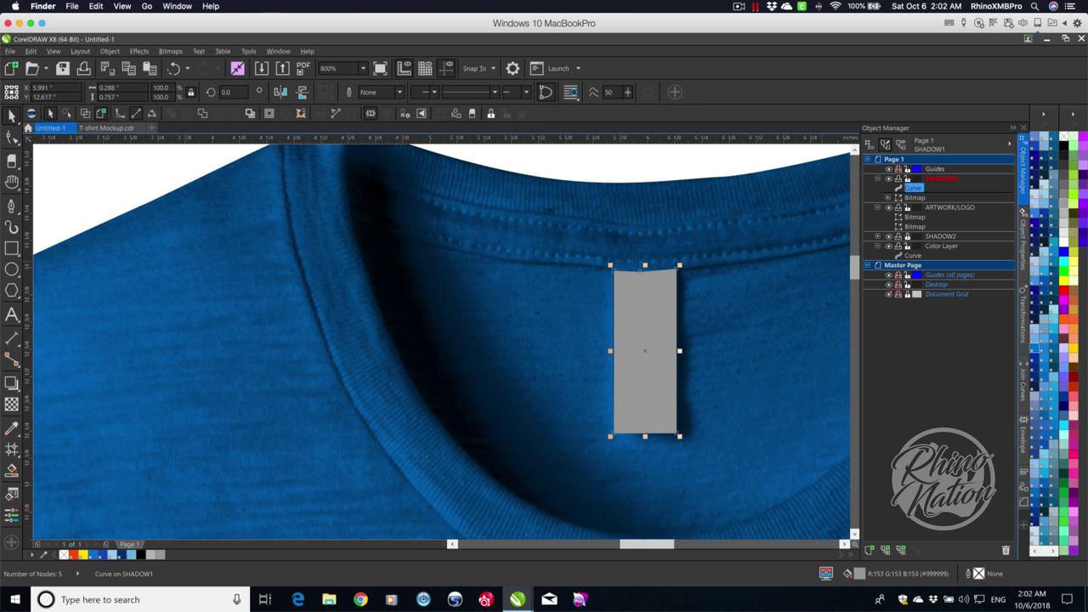
Move the grey label curve from SHADOW1 to the Color Layer, above the shirt curve.
left_click_drag(913, 187, 939, 247)
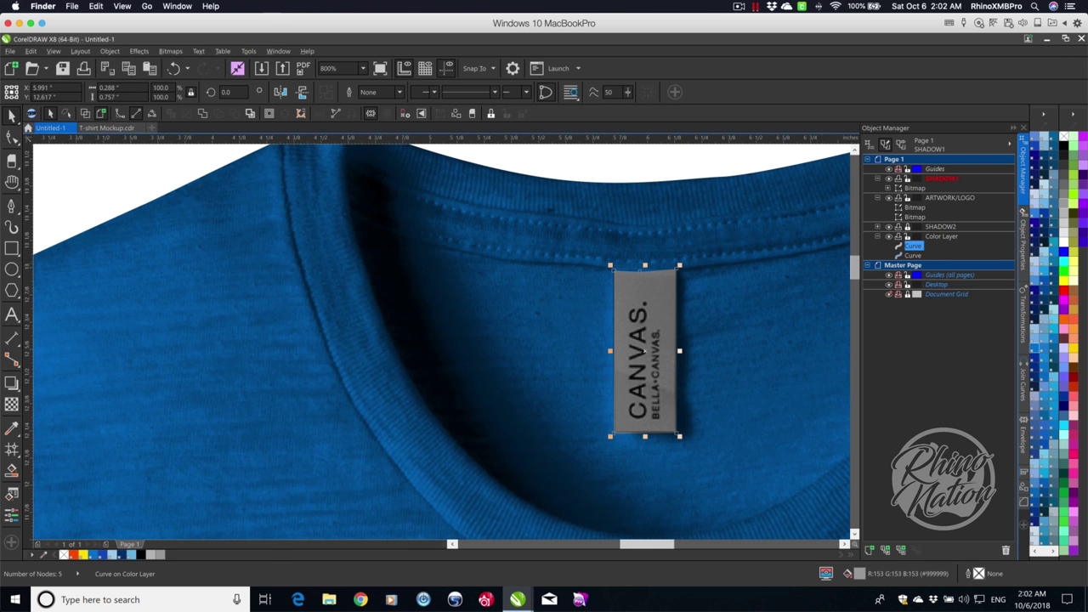
scroll(670, 277, "down", 2)
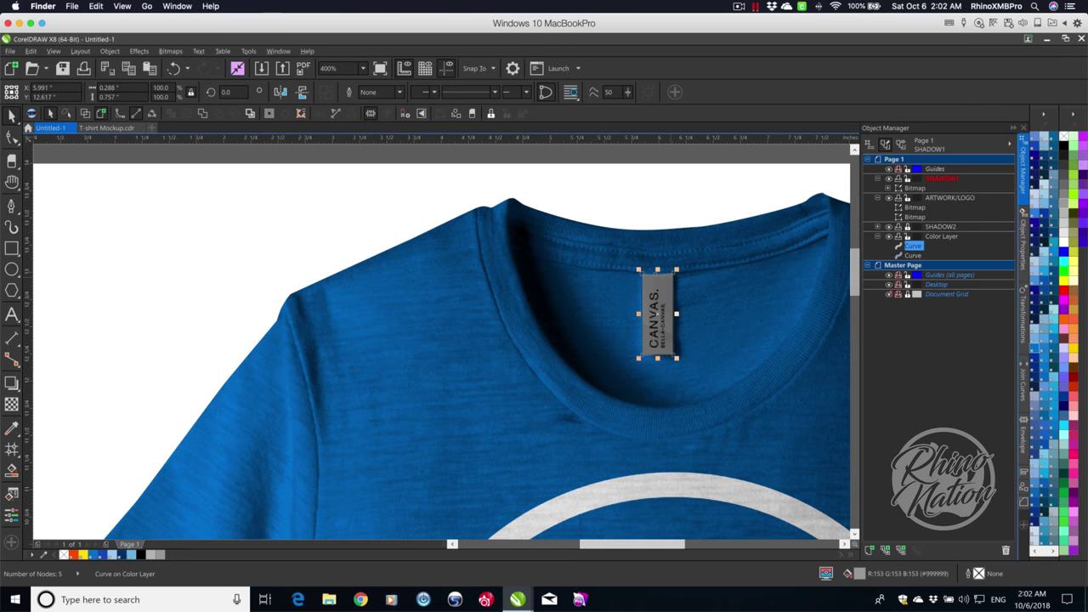
scroll(441, 352, "down", 2)
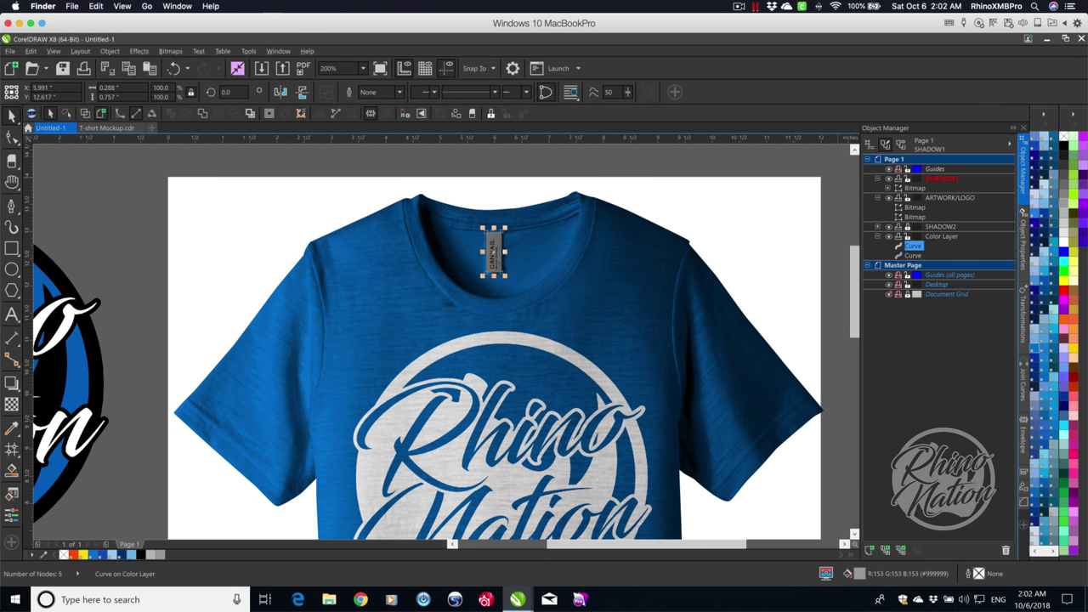
Rename the grey neck label curve on the Color Layer to TAG.
right_click(913, 246)
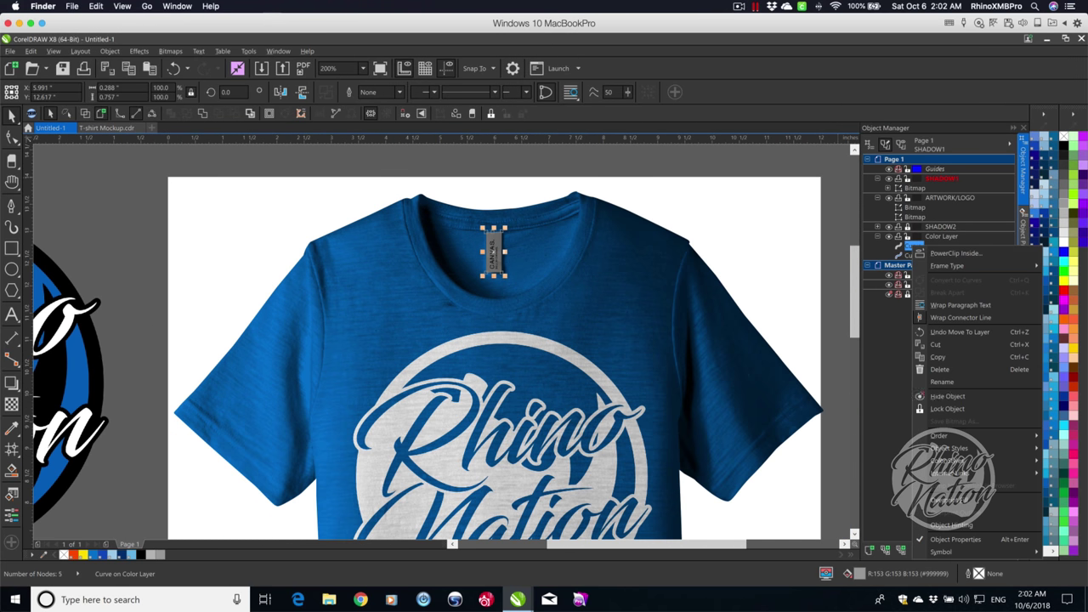
left_click(942, 381)
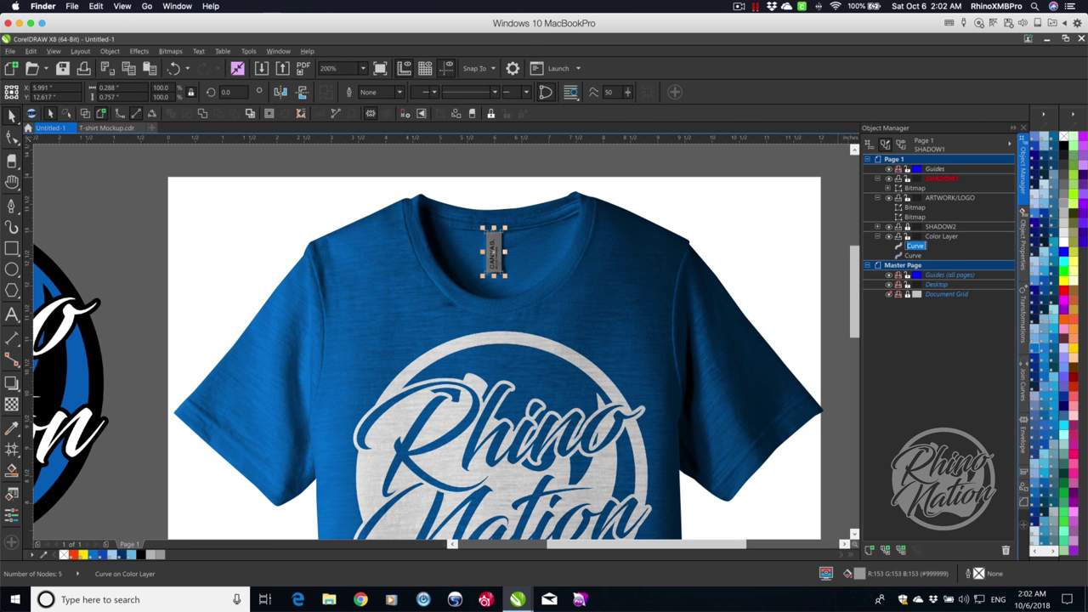
type("TAG")
key("Tab")
Rename the shirt-shaped curve on the Color Layer to Shirt Color and clear the selection.
right_click(913, 255)
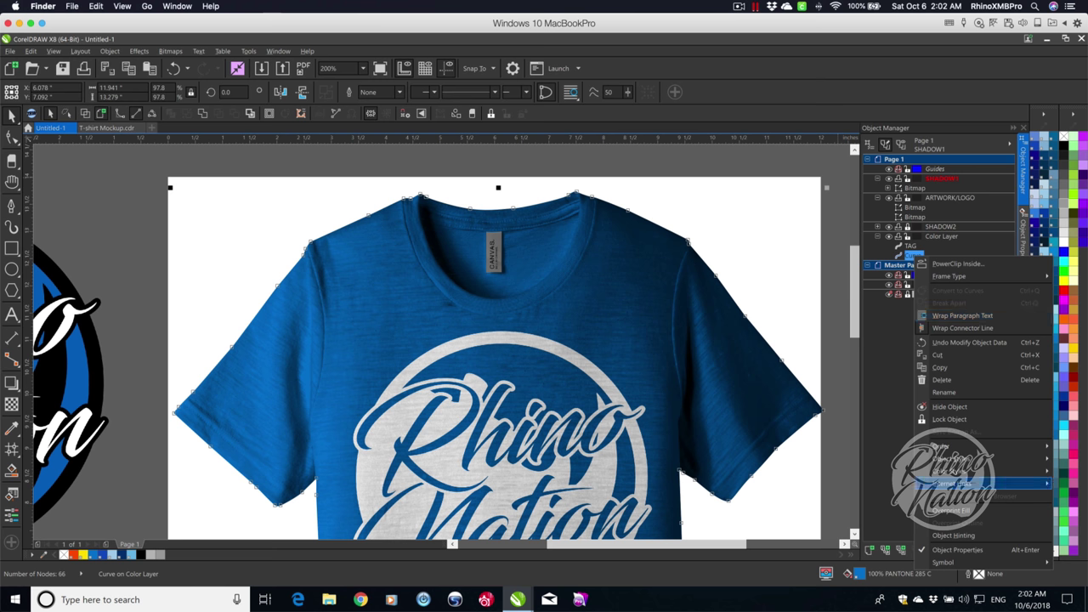
mouse_move(952, 484)
left_click(943, 392)
type("Sh")
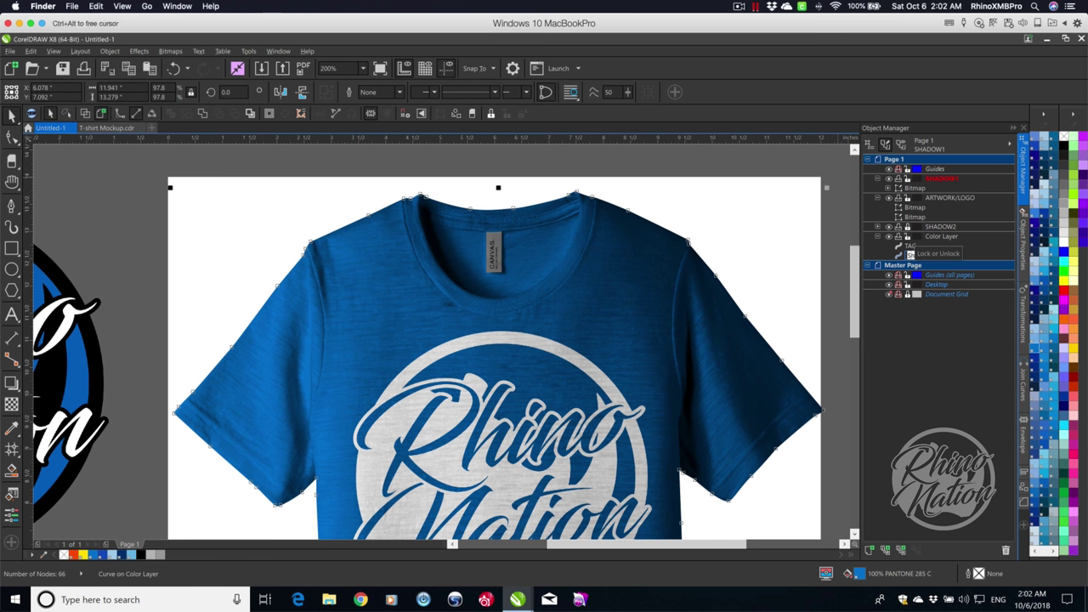
type("irt")
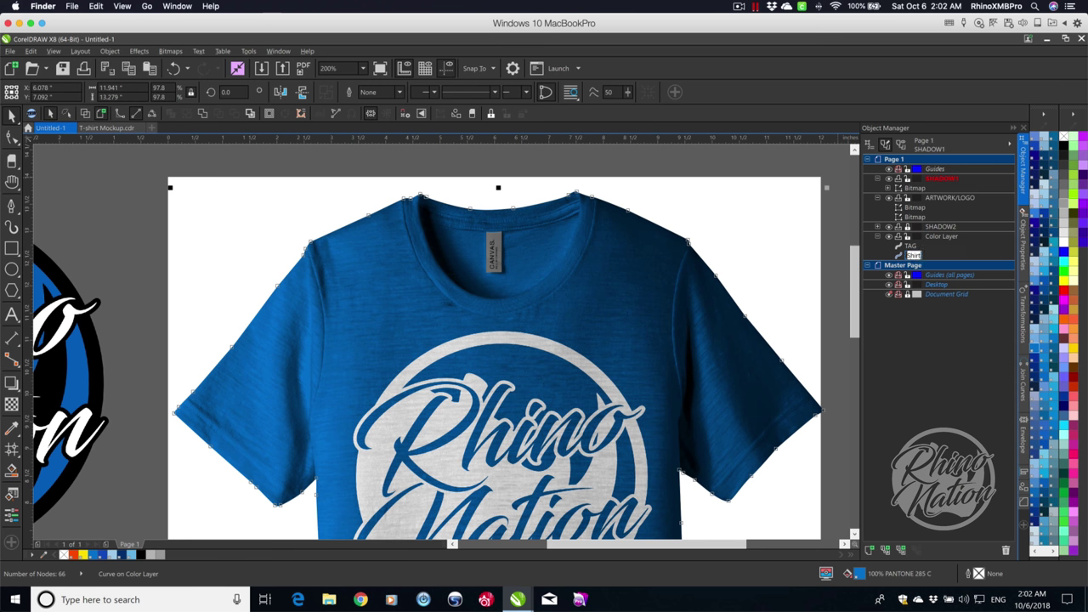
type(" Colo")
key("Return")
right_click(931, 256)
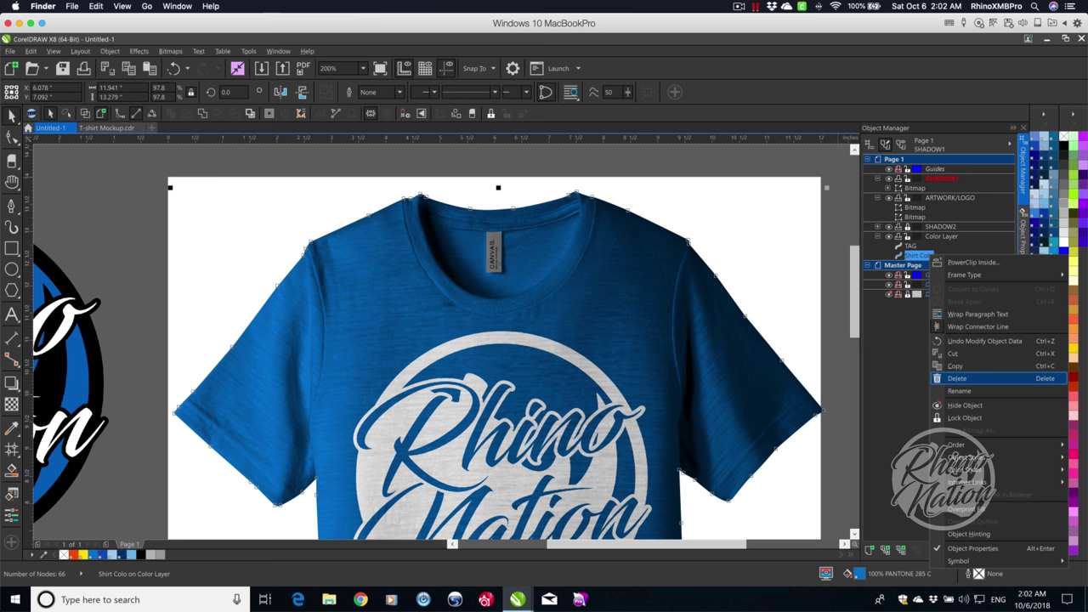
left_click(958, 390)
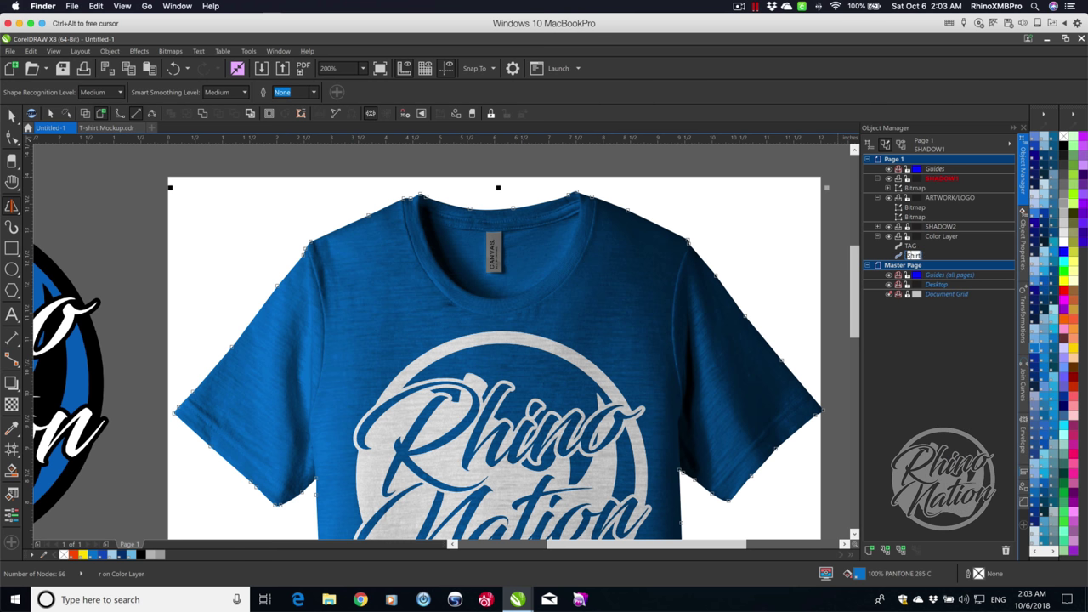
type("r")
key("Return")
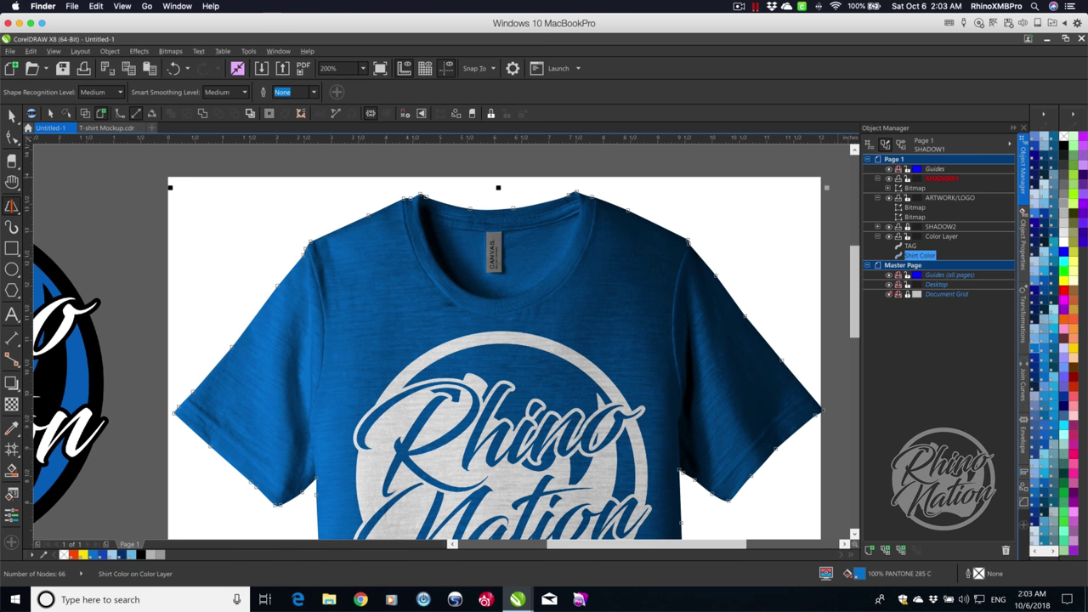
key("Escape")
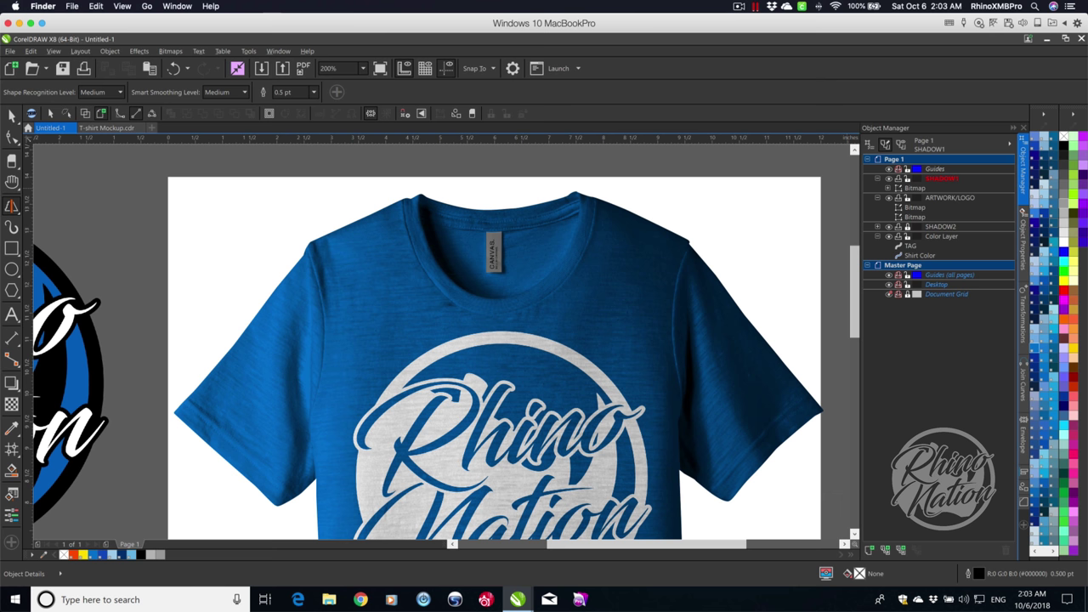
Hide the one-color white logo bitmap on the shirt's chest in the ARTWORK/LOGO layer.
left_click(914, 207)
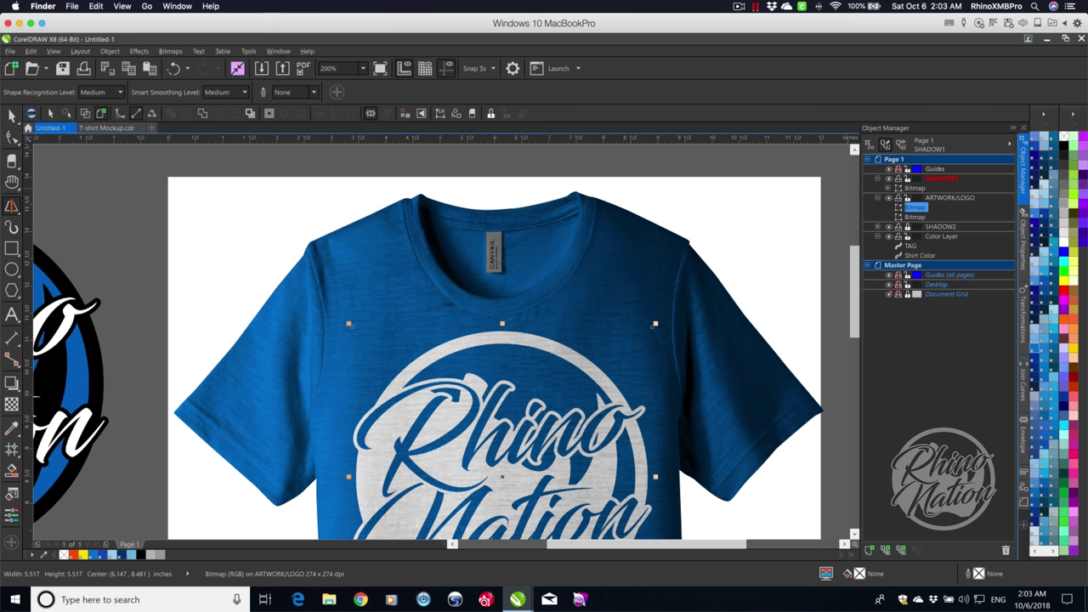
right_click(915, 208)
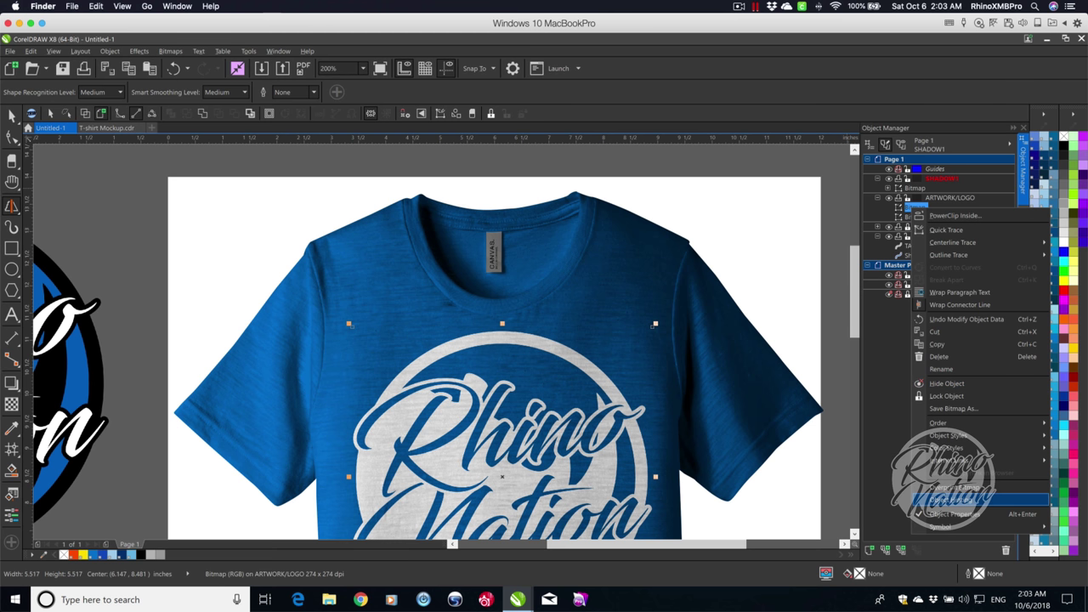
mouse_move(947, 255)
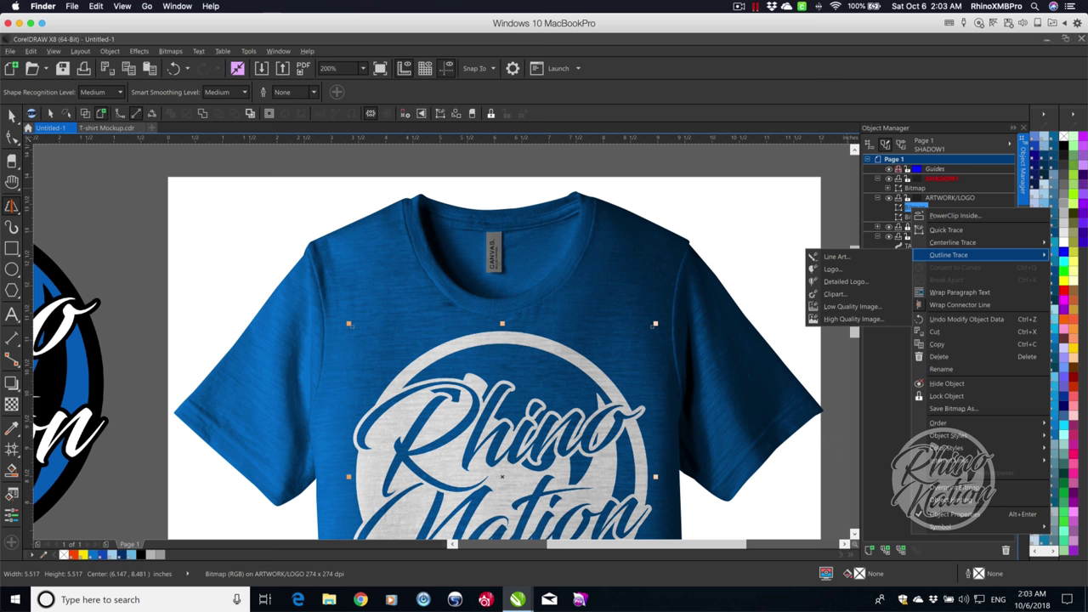
key("Escape")
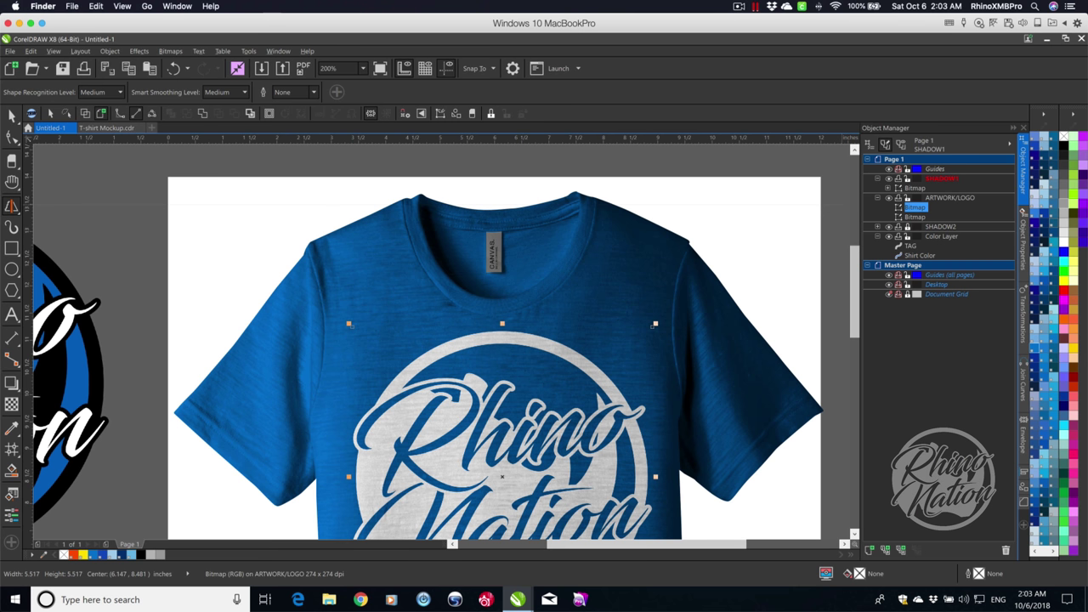
key("F4")
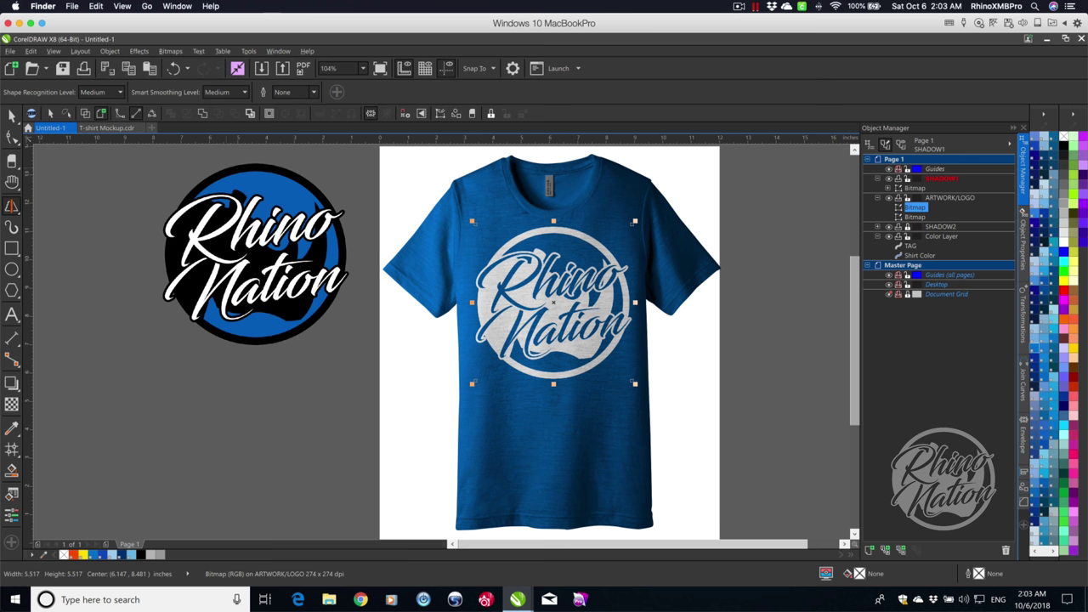
key("space")
right_click(915, 208)
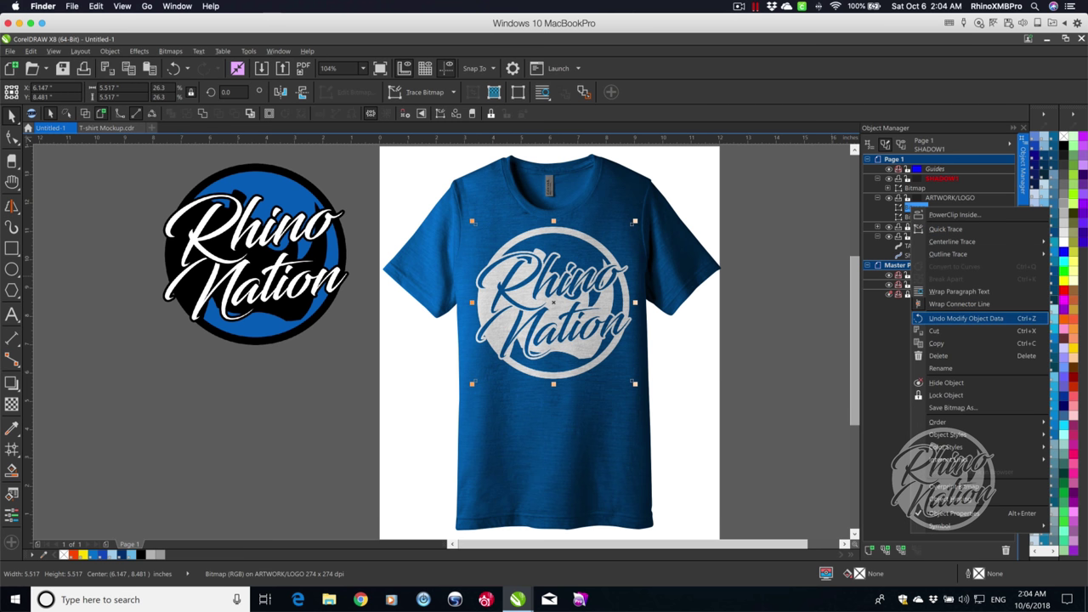
left_click(945, 382)
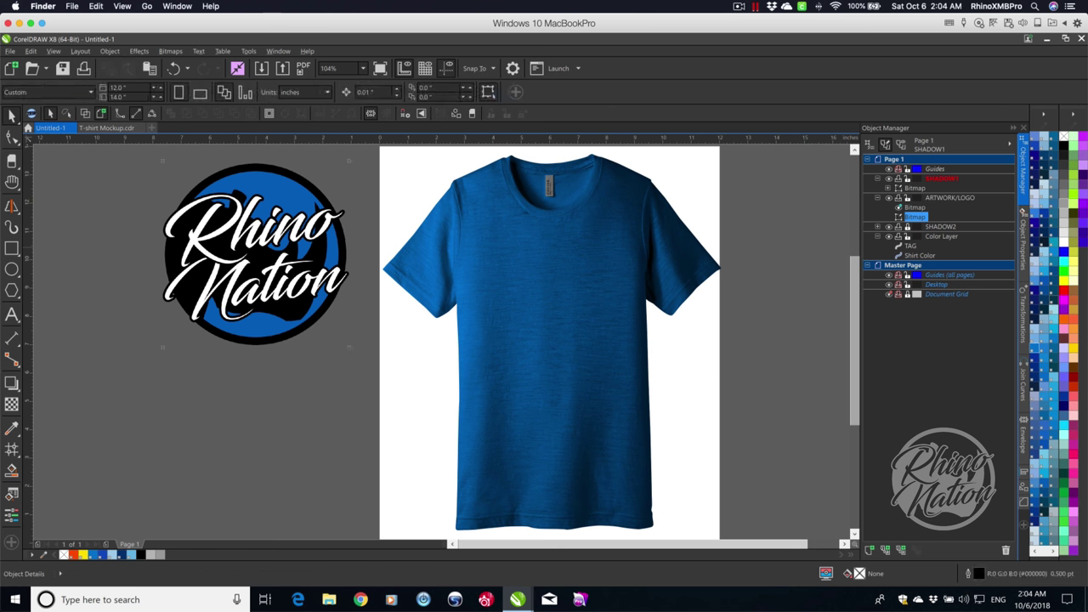
Move the full-color Rhino Nation logo onto the shirt's chest and scale it down to about 5.56 inches wide.
left_click_drag(256, 254, 558, 316)
scroll(558, 316, "up", 2)
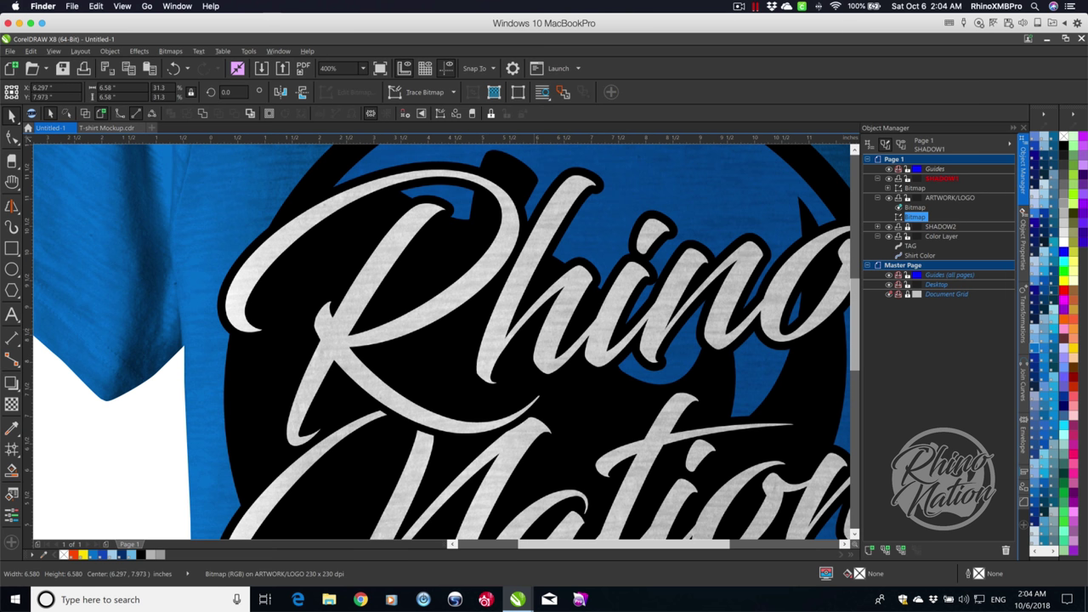
scroll(533, 330, "down", 2)
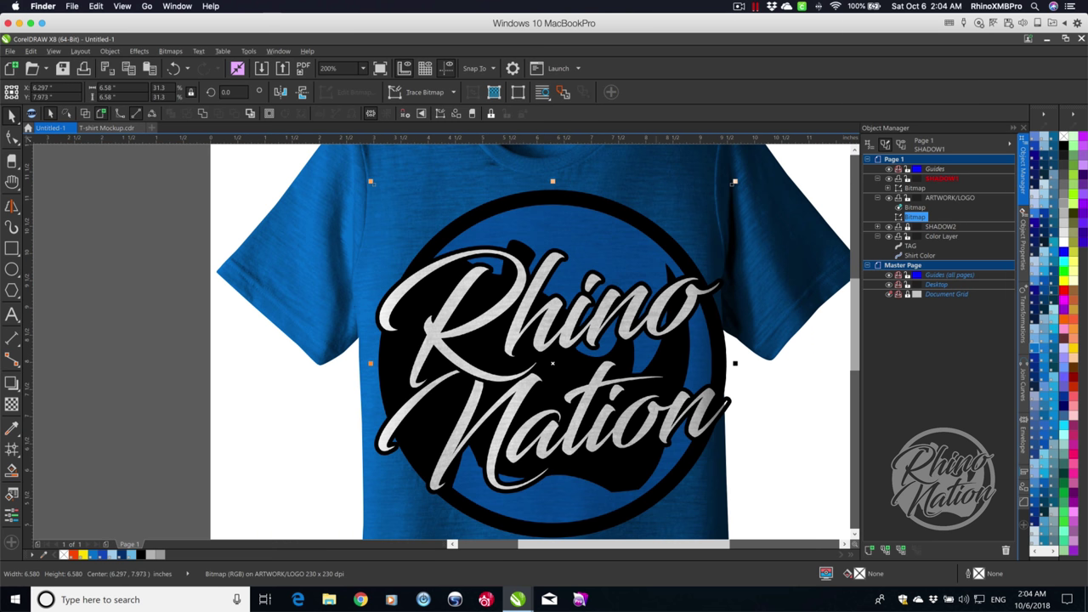
scroll(656, 416, "down", 1)
left_click_drag(694, 478, 667, 452)
left_click(722, 454)
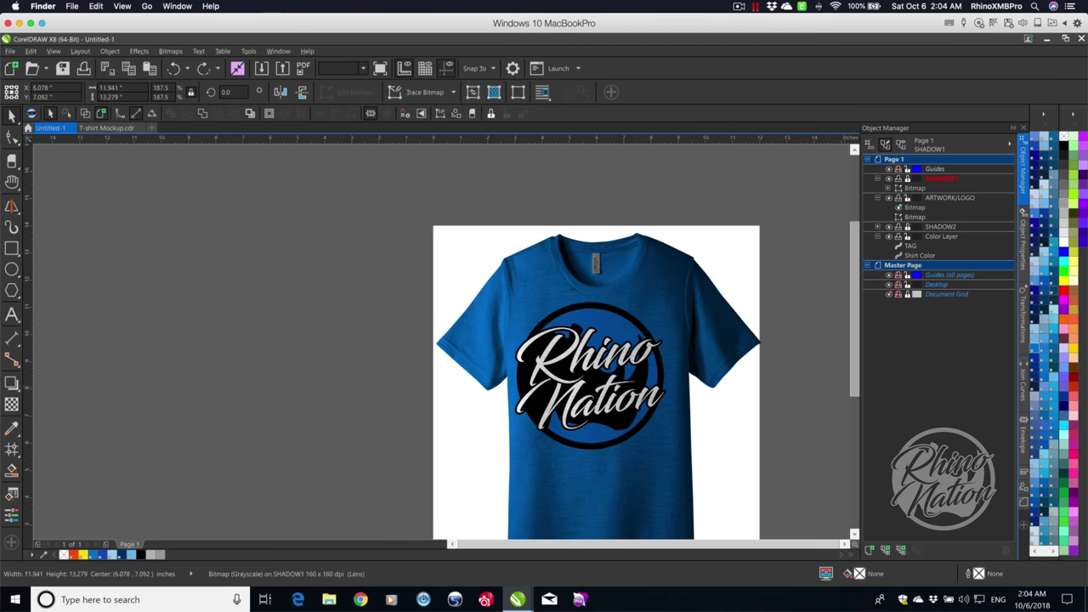
Scale the full-color chest logo down to about 5.07 inches wide and reposition it centrally below the collar.
key("Escape")
left_click(594, 374)
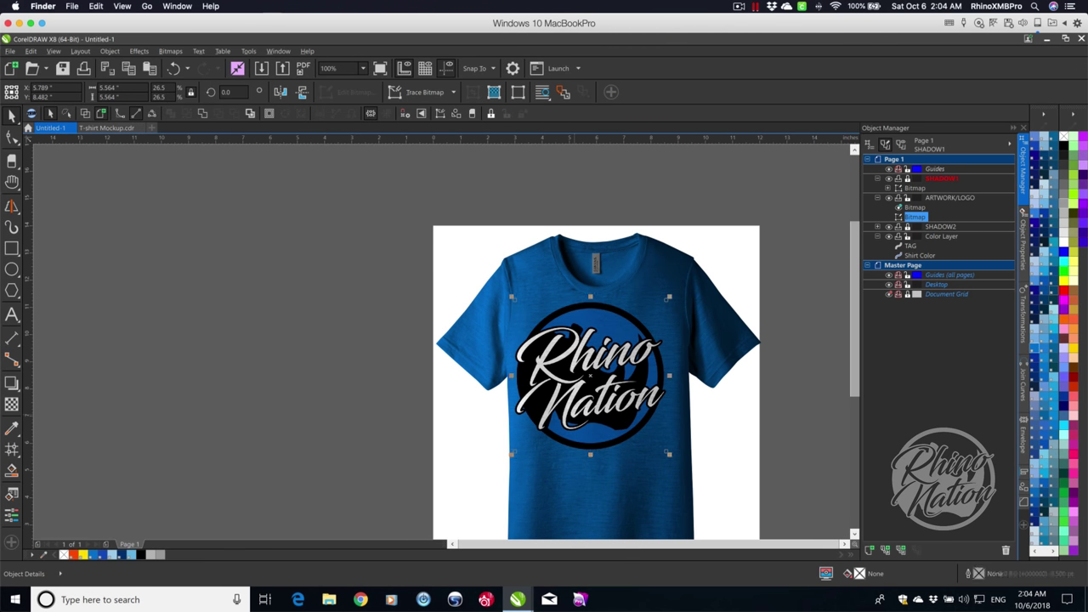
left_click_drag(595, 374, 608, 377)
left_click_drag(679, 454, 665, 440)
left_click_drag(596, 372, 603, 371)
left_click_drag(531, 442, 531, 442)
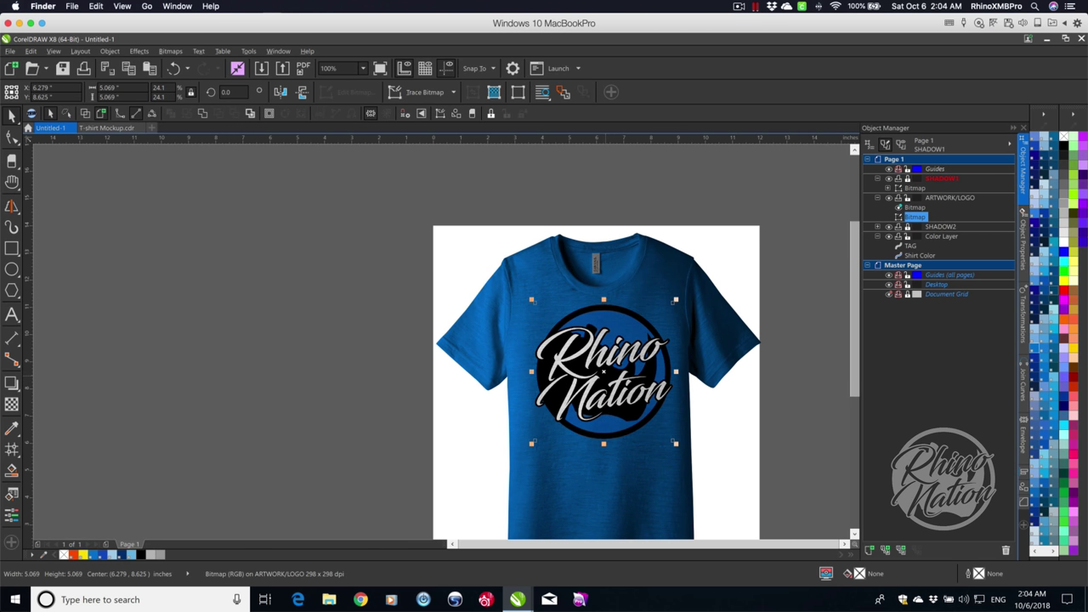
key("Escape")
Fill the Shirt Color curve with grey #808080 and the TAG curve with light grey #E6E6E6.
key("shift+F4")
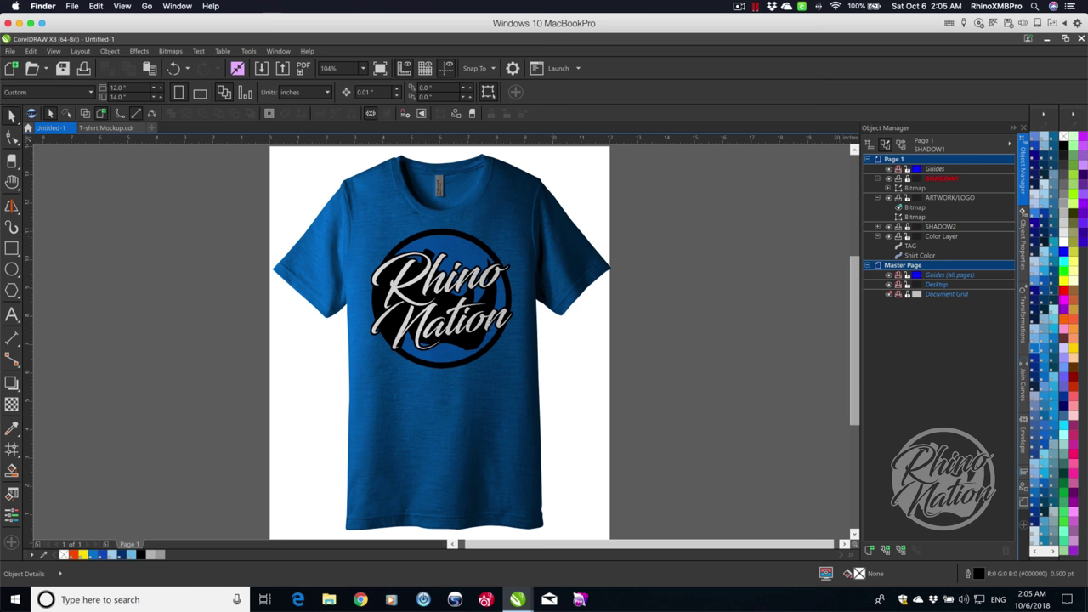
left_click(920, 255)
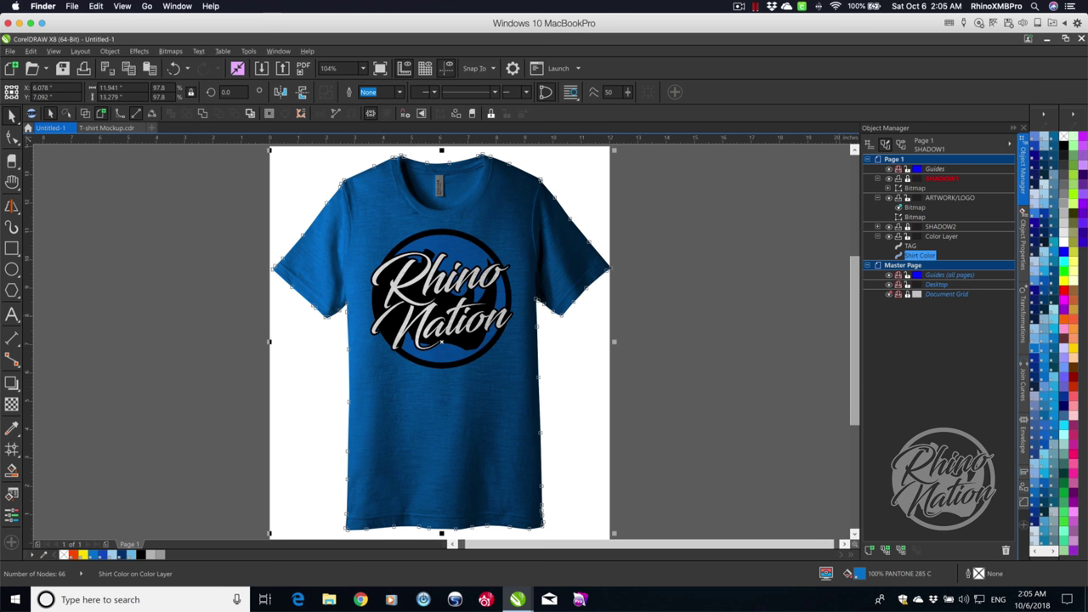
left_click(1063, 193)
key("Escape")
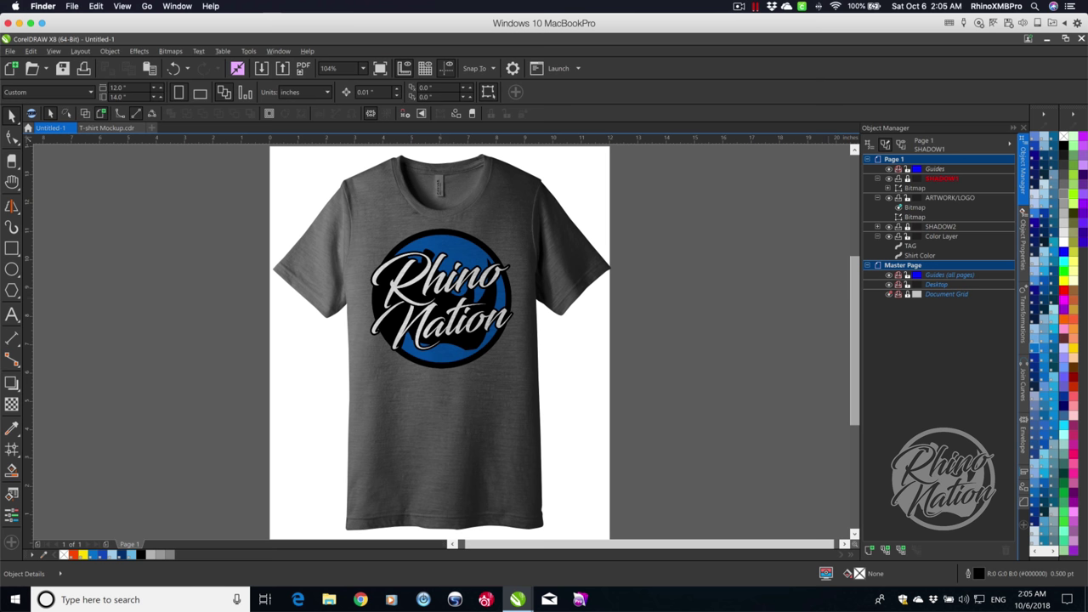
left_click(910, 245)
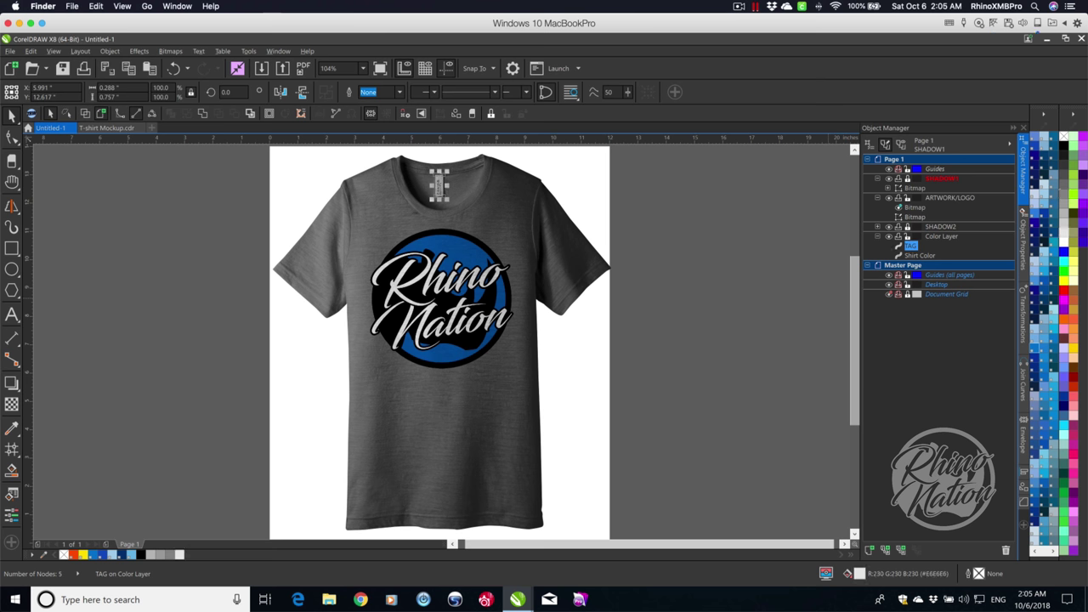
key("Escape")
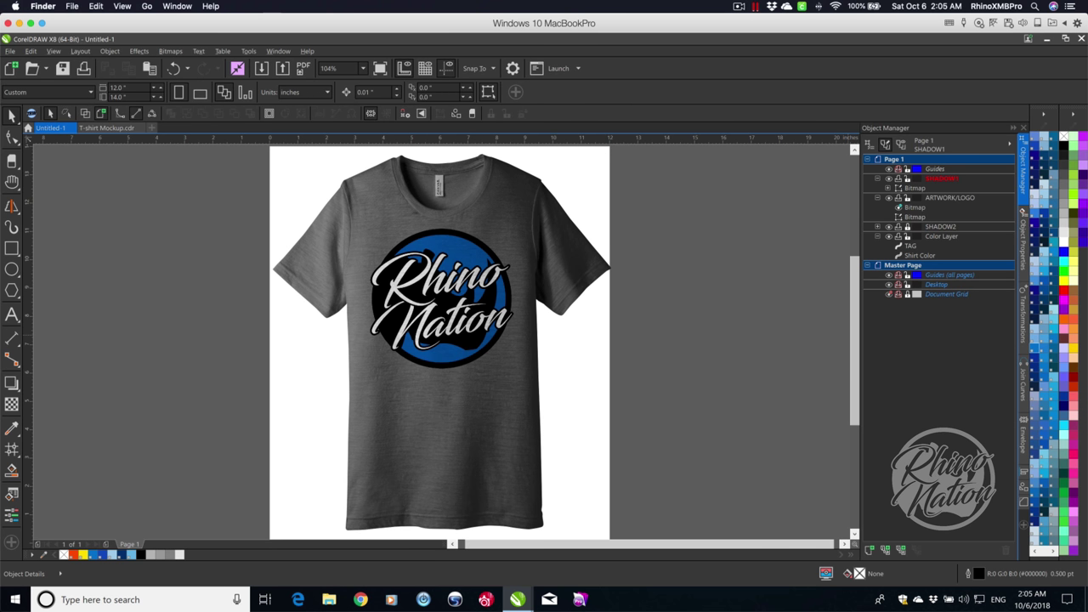
Fill the Shirt Color curve with white #FFFFFF.
left_click(914, 187)
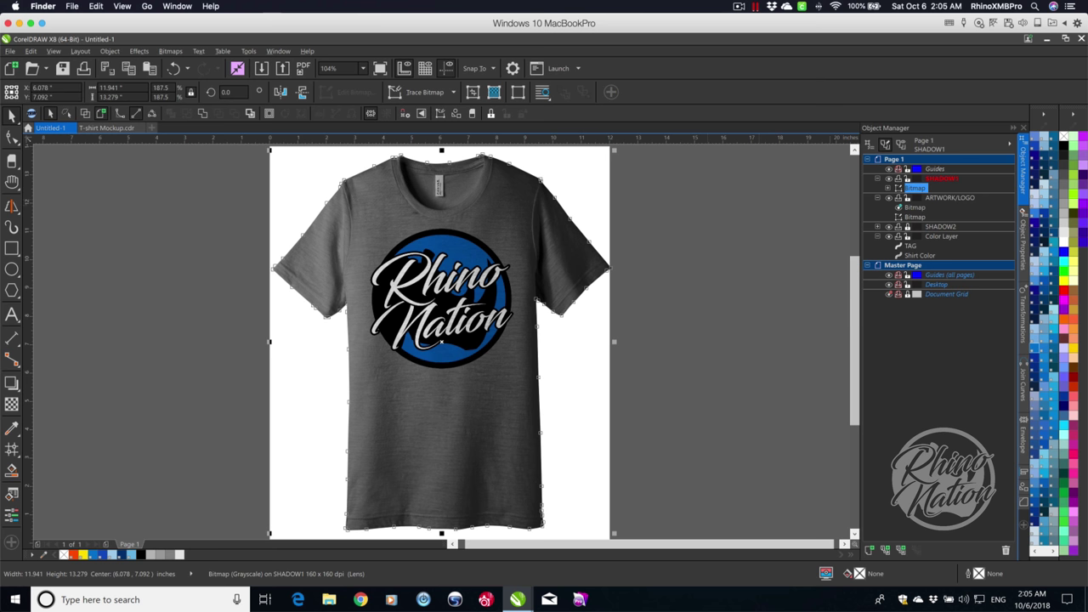
left_click(920, 255)
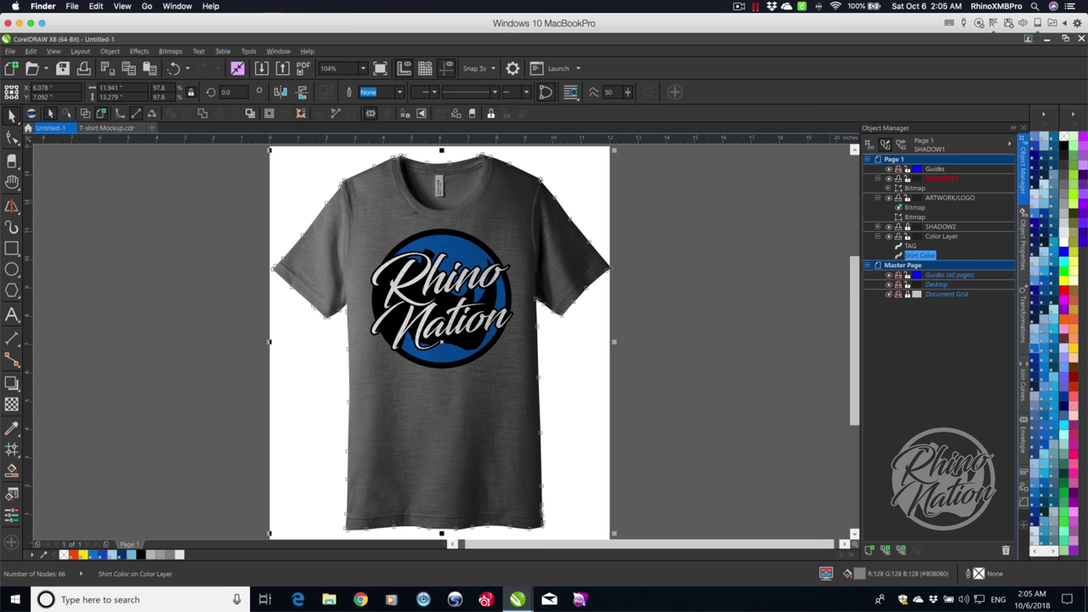
left_click(1063, 242)
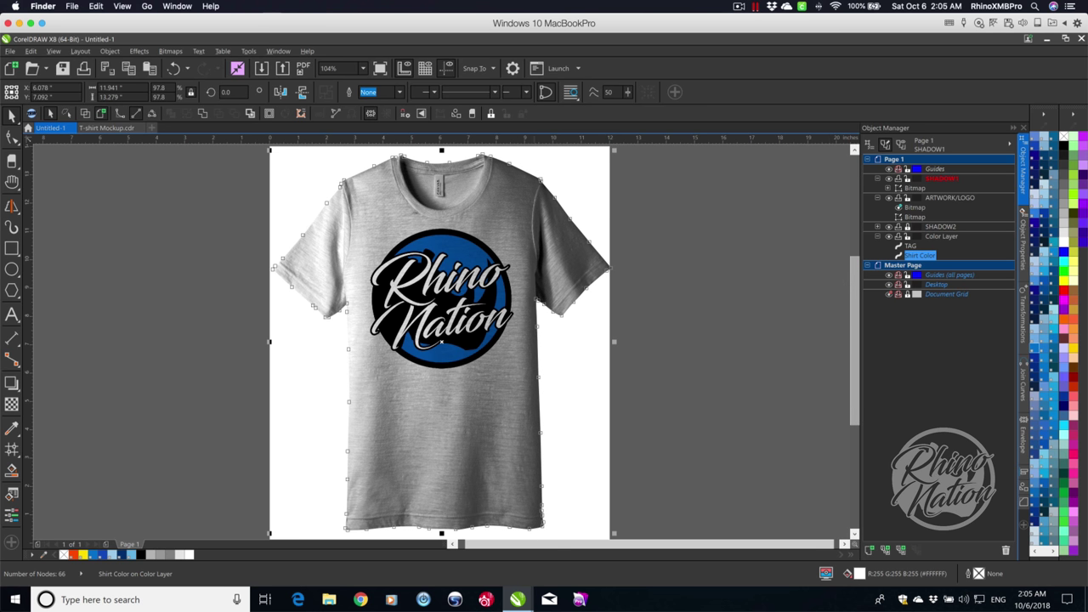
Set the SHADOW1 bitmap's uniform Multiply transparency to 51 to lighten the shading.
left_click(915, 187)
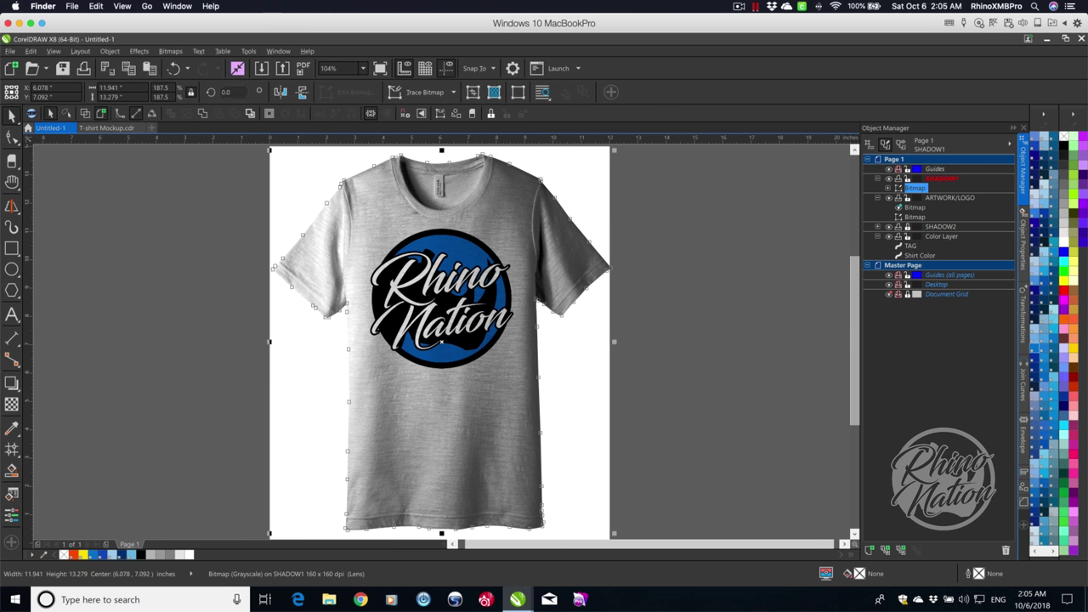
left_click(12, 403)
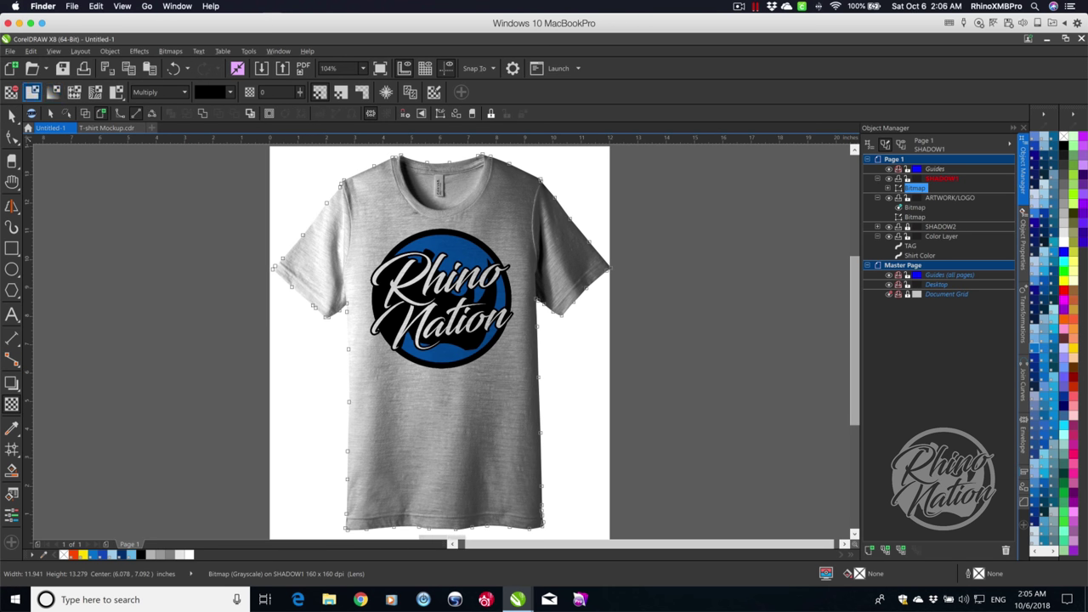
left_click(32, 92)
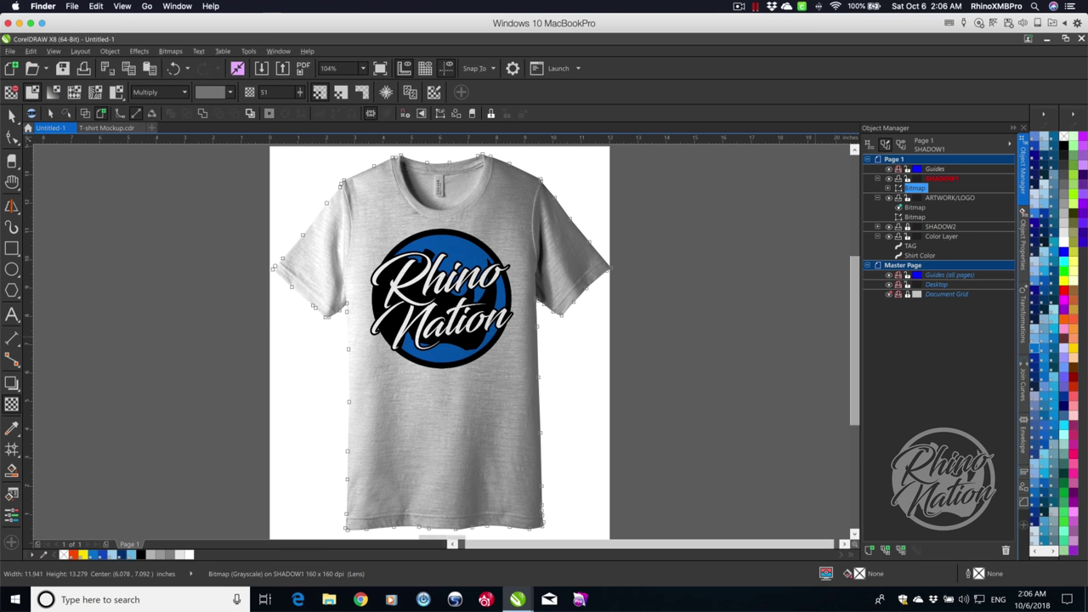
Adjust the uniform transparency of the SHADOW2 bitmap, then deselect it and return to the Pick tool.
left_click(877, 227)
left_click(915, 236)
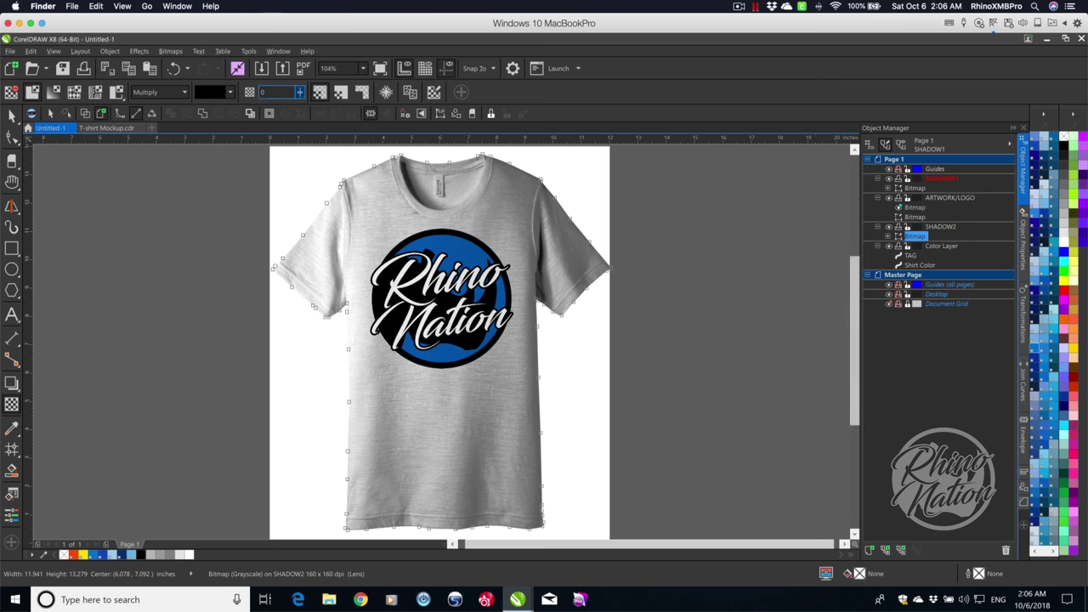
mouse_move(299, 92)
left_mouse_down()
mouse_move(300, 106)
mouse_move(313, 107)
mouse_move(298, 107)
left_mouse_up()
left_click(300, 91)
key("Escape")
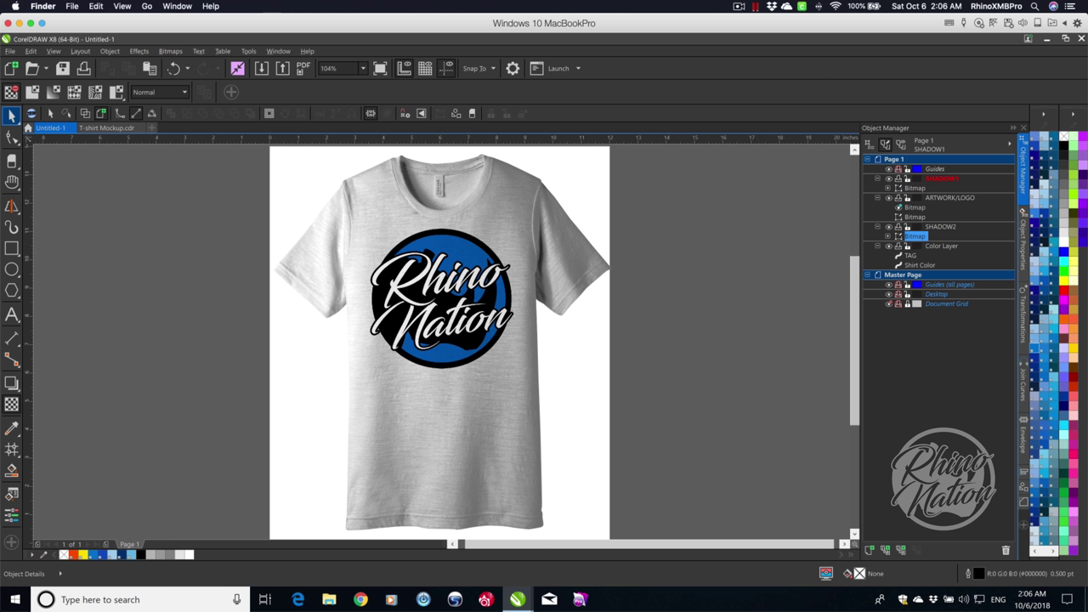
left_click(12, 116)
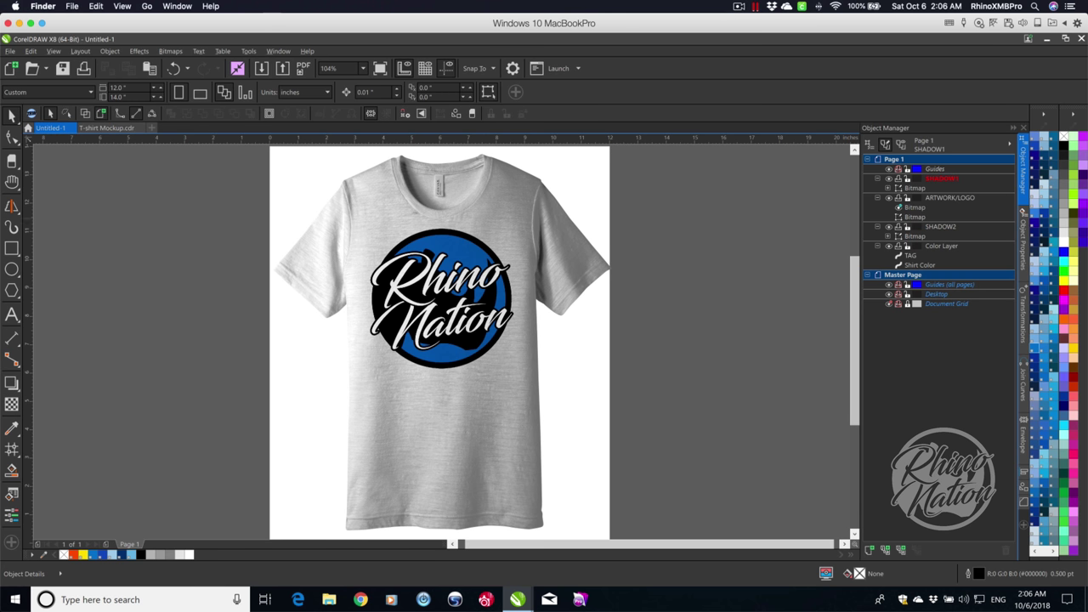
Set the merge mode of the visible chest logo bitmap in the ARTWORK/LOGO layer to Multiply.
left_click(914, 217)
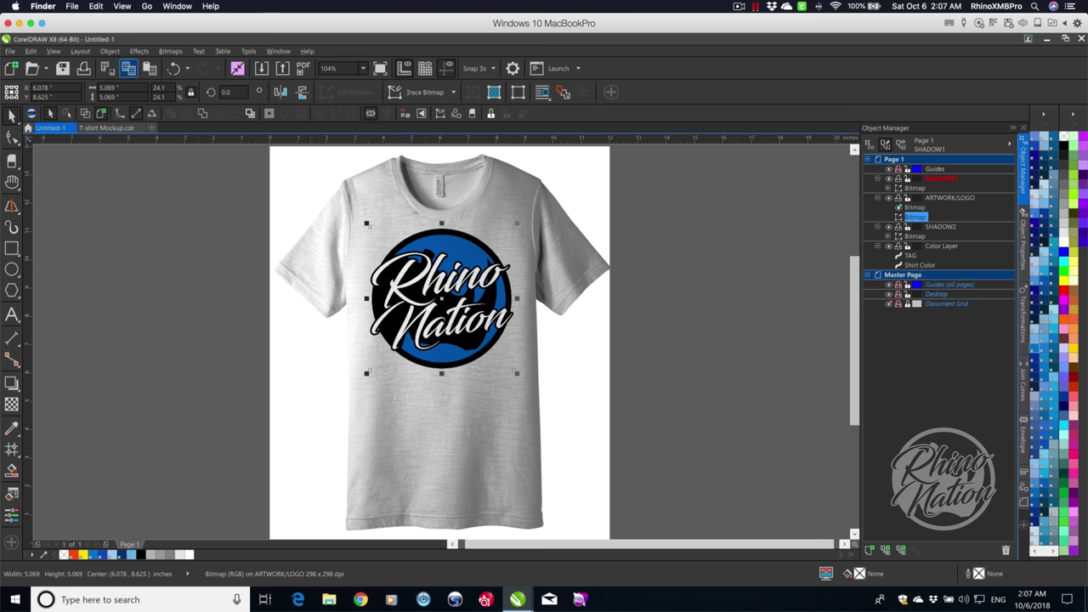
left_click(12, 404)
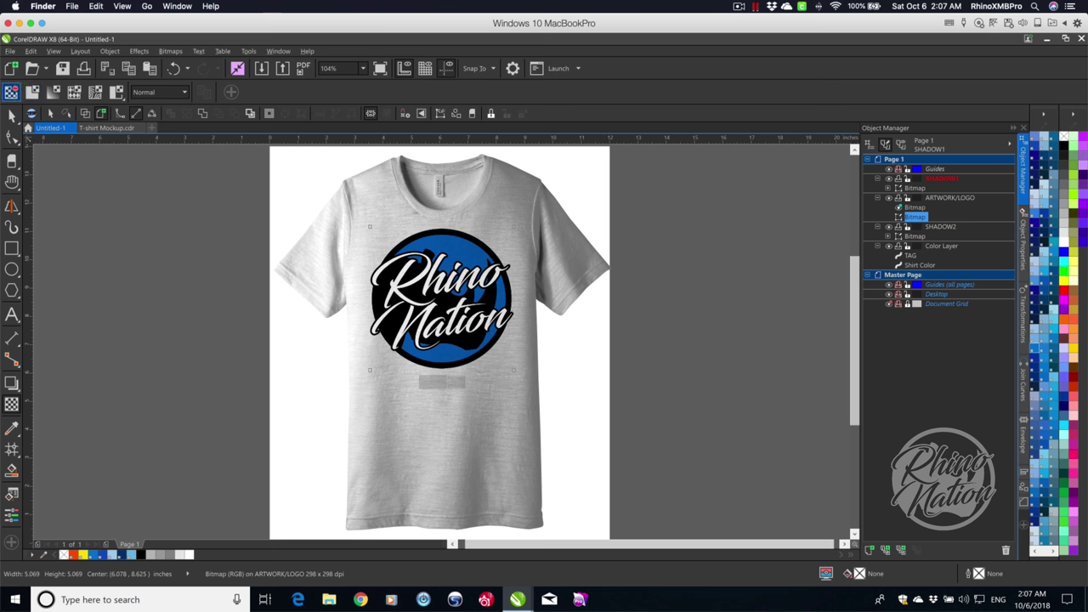
left_click(160, 92)
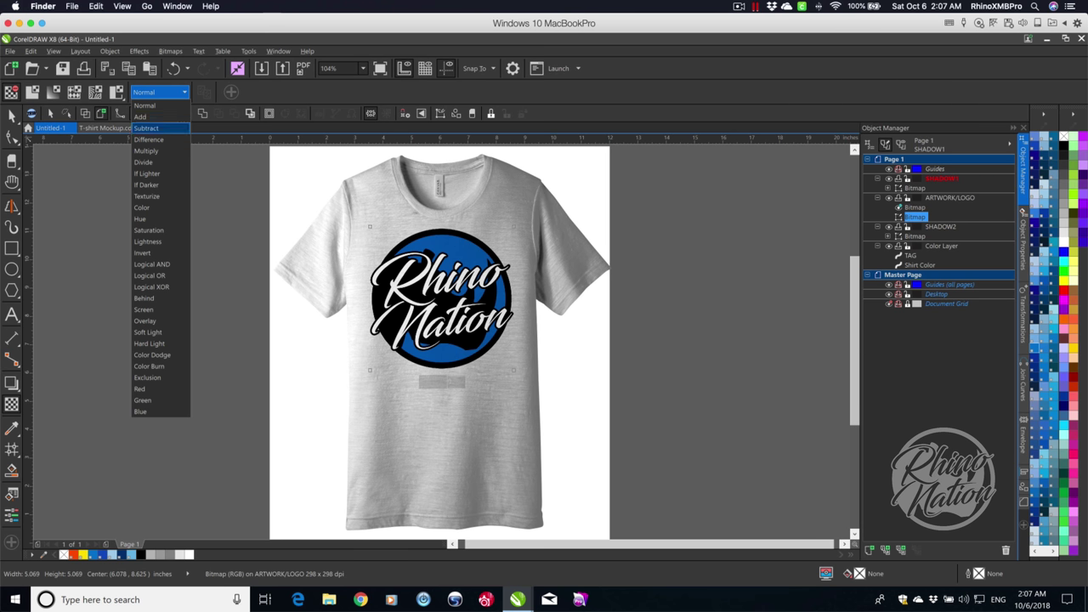
left_click(146, 151)
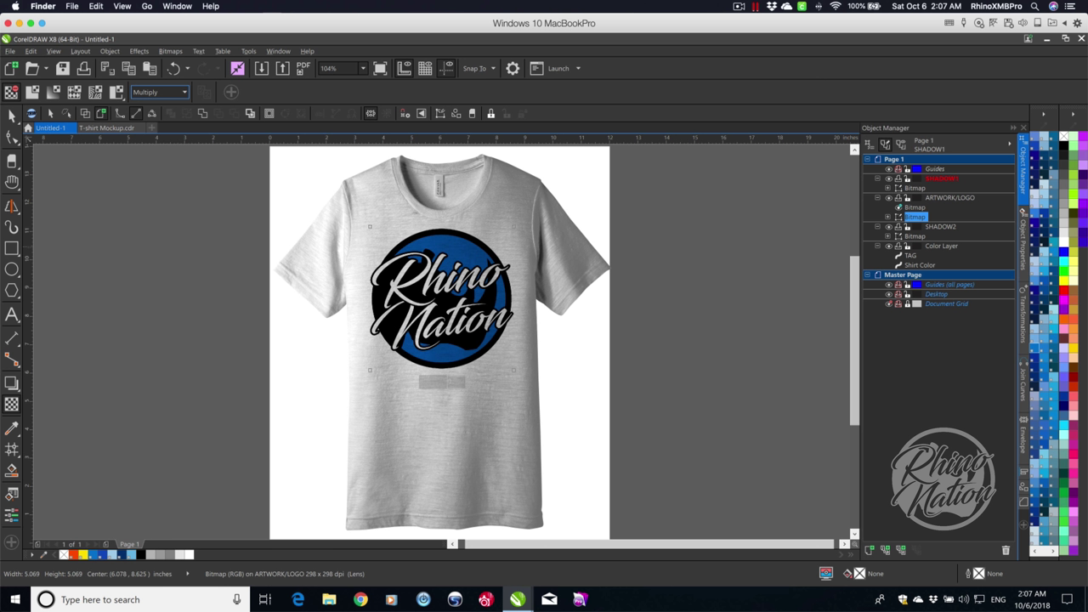
Try a uniform transparency on the chest logo bitmap, then restore it to no transparency while keeping the Multiply mode.
scroll(455, 251, "up", 1)
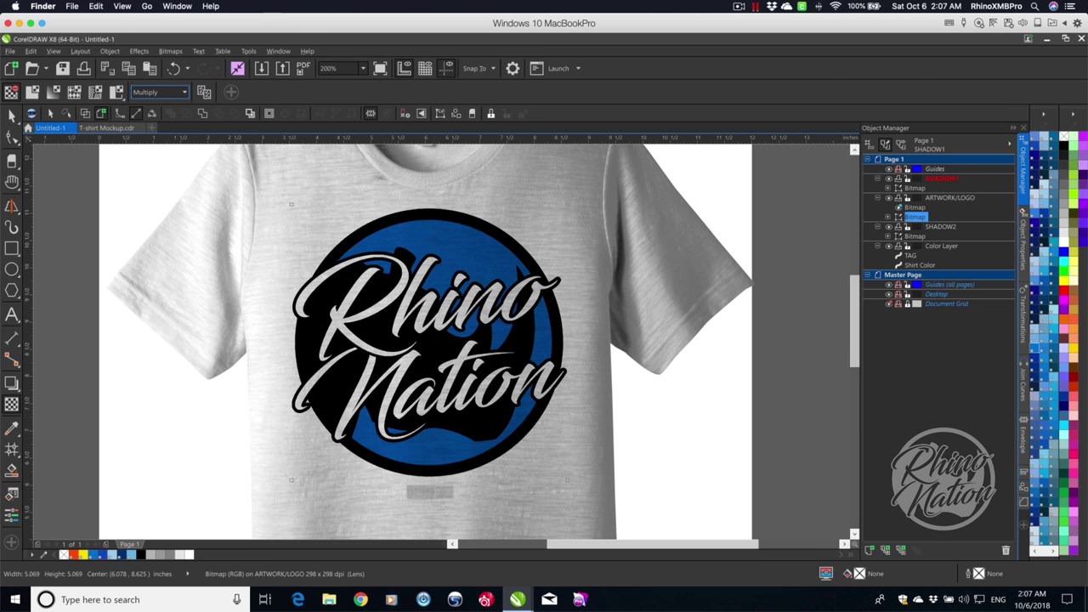
left_click(32, 92)
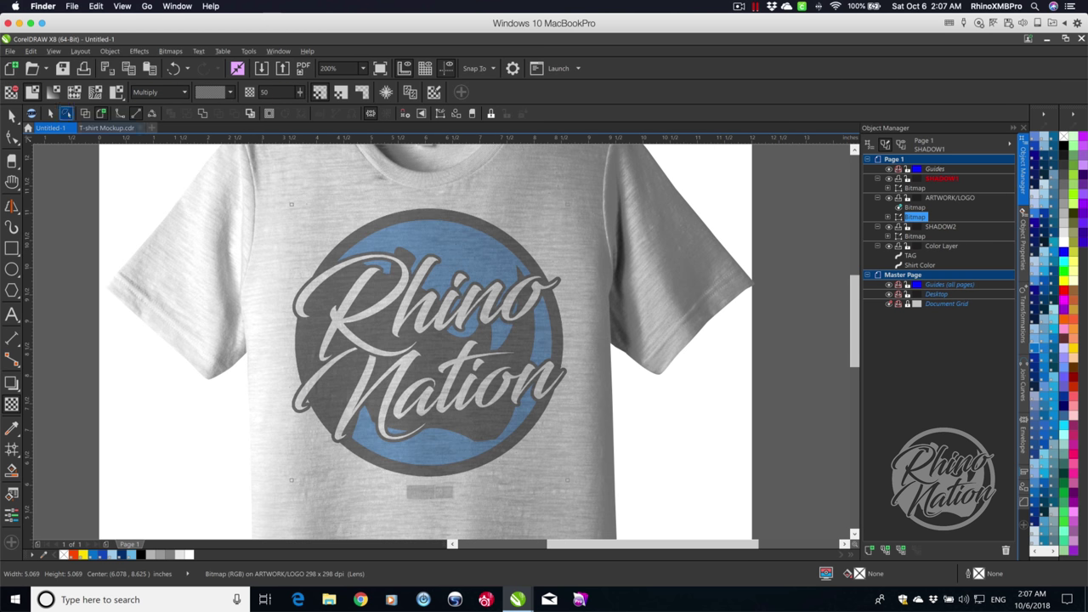
left_click(11, 91)
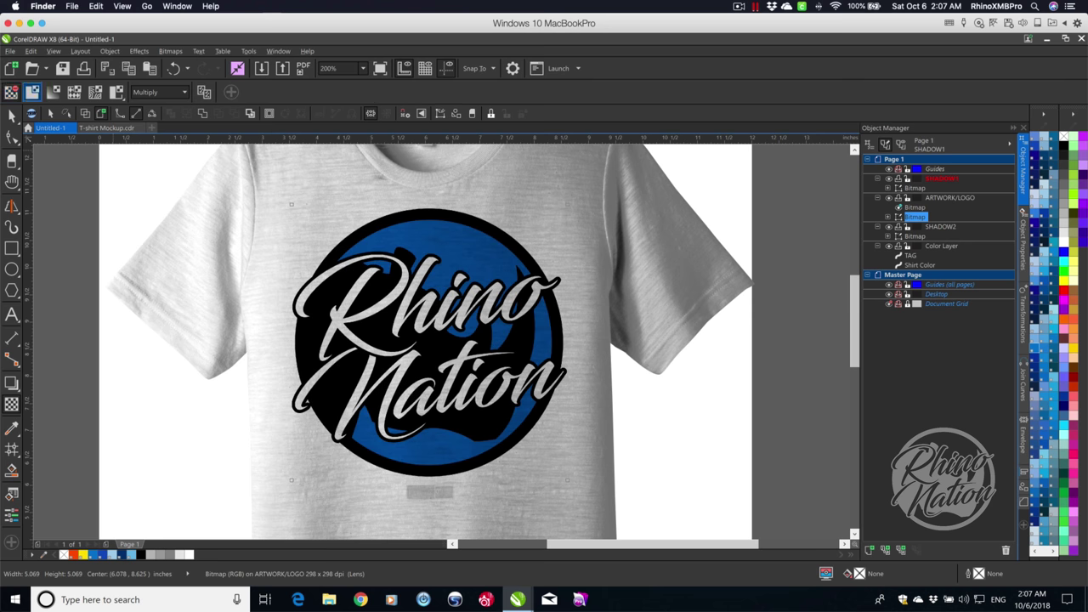